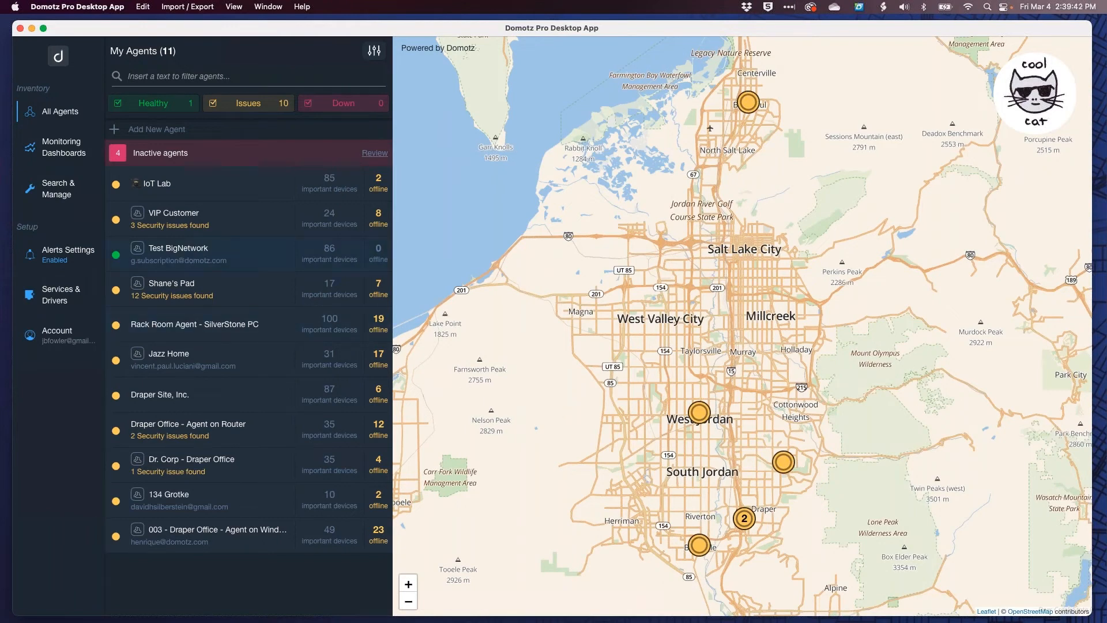
# Open the IoT Lab agent's Network Topology and turn off Collapse Leaves so every device is drawn on the map
pyautogui.click(172, 182)
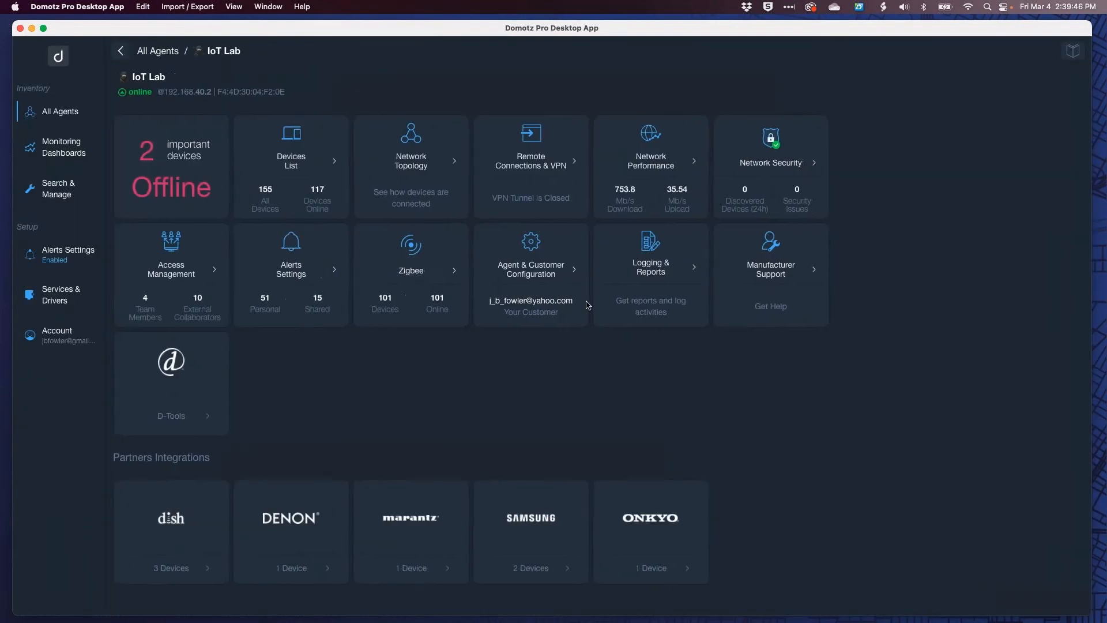
pyautogui.click(434, 161)
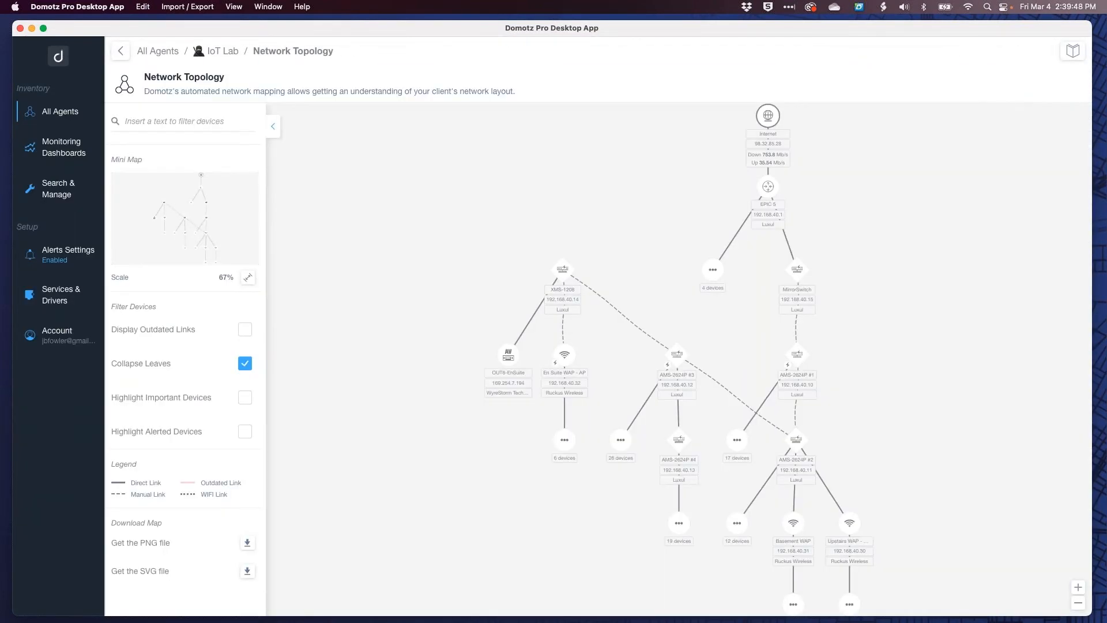
pyautogui.click(244, 364)
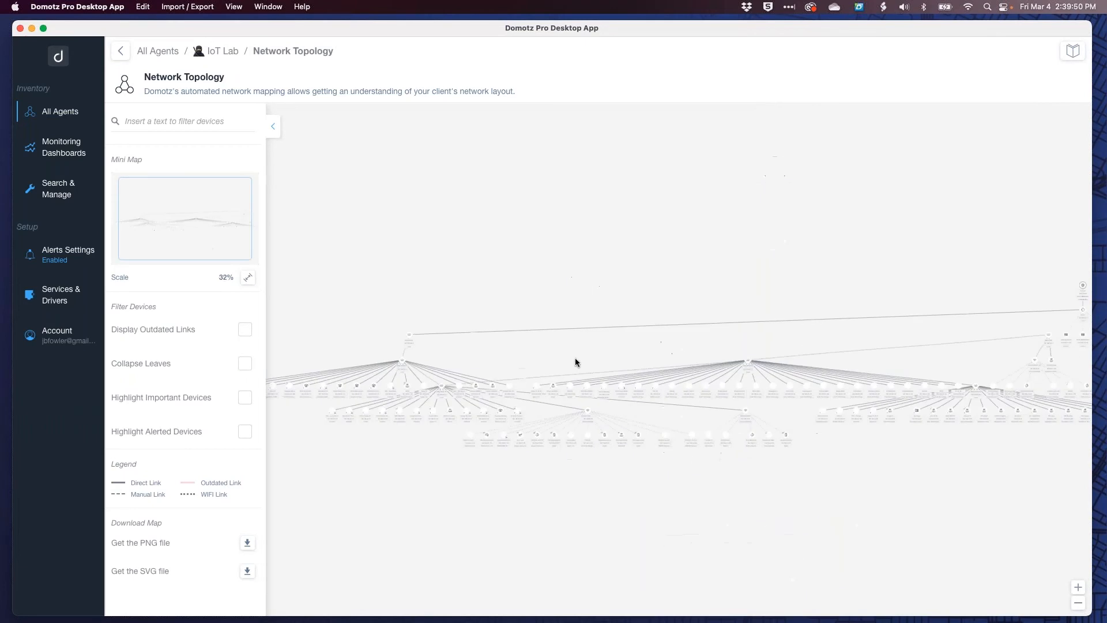
# Select the AMS-2624P #1 switch on the topology map and show its port interfaces with PoE usage
pyautogui.scroll(10, 456, 394)
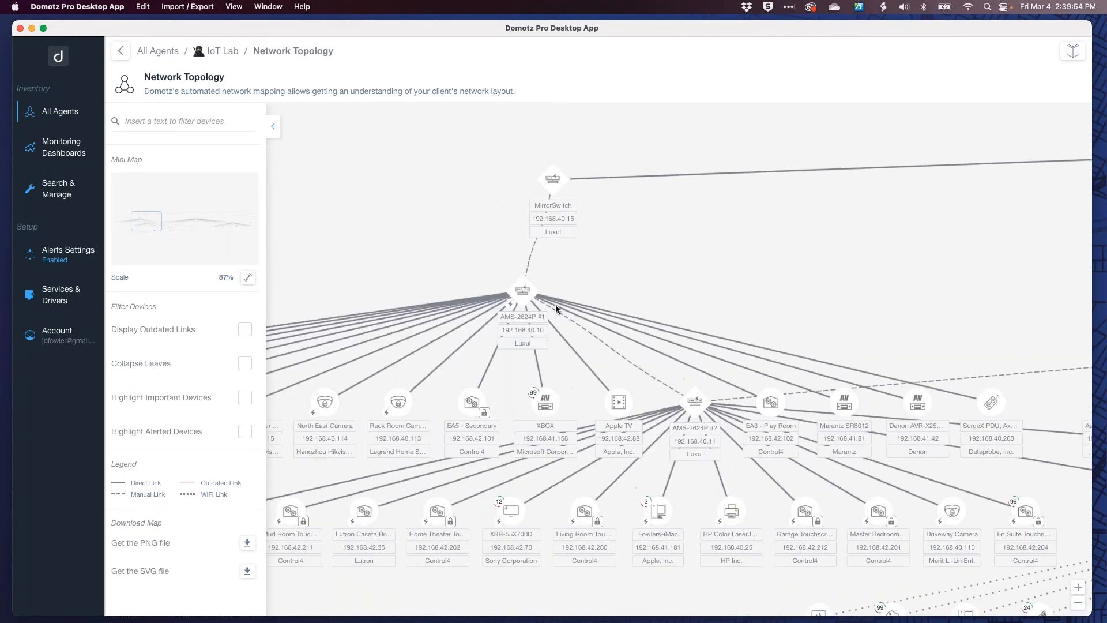
pyautogui.click(519, 291)
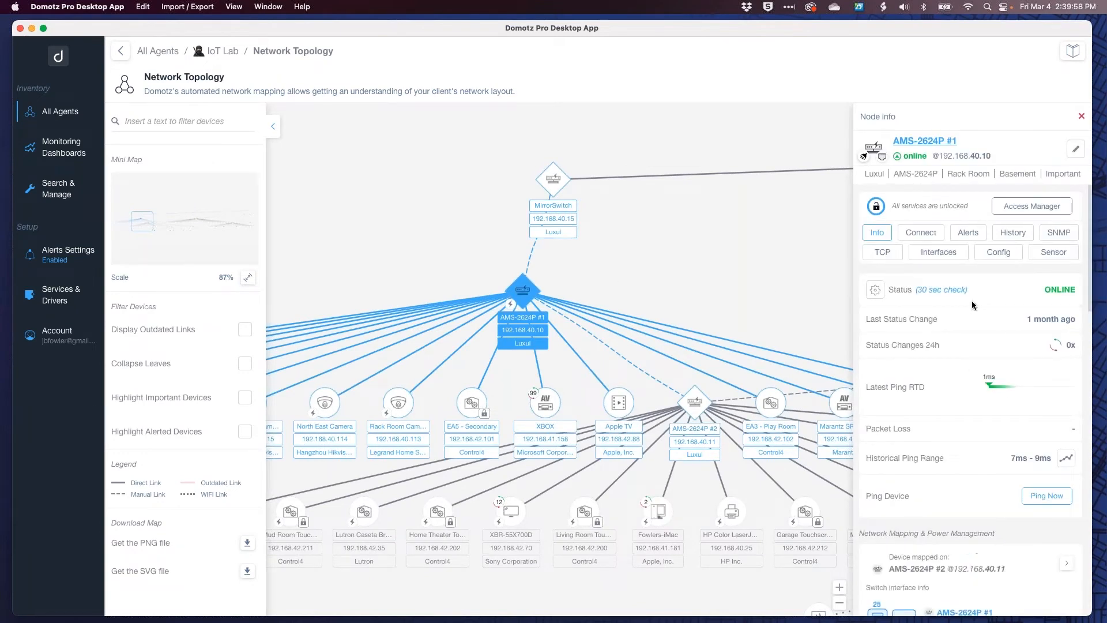
pyautogui.click(954, 256)
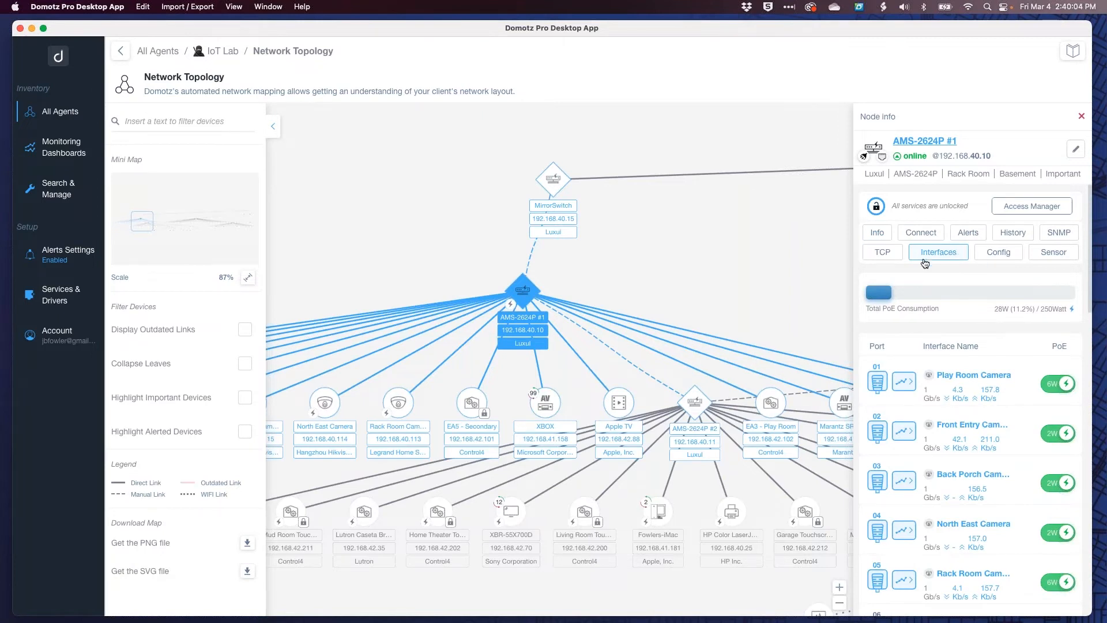
# Search the devices across all sites for SG-350 and open the details of the Cisco SG-350
pyautogui.click(68, 188)
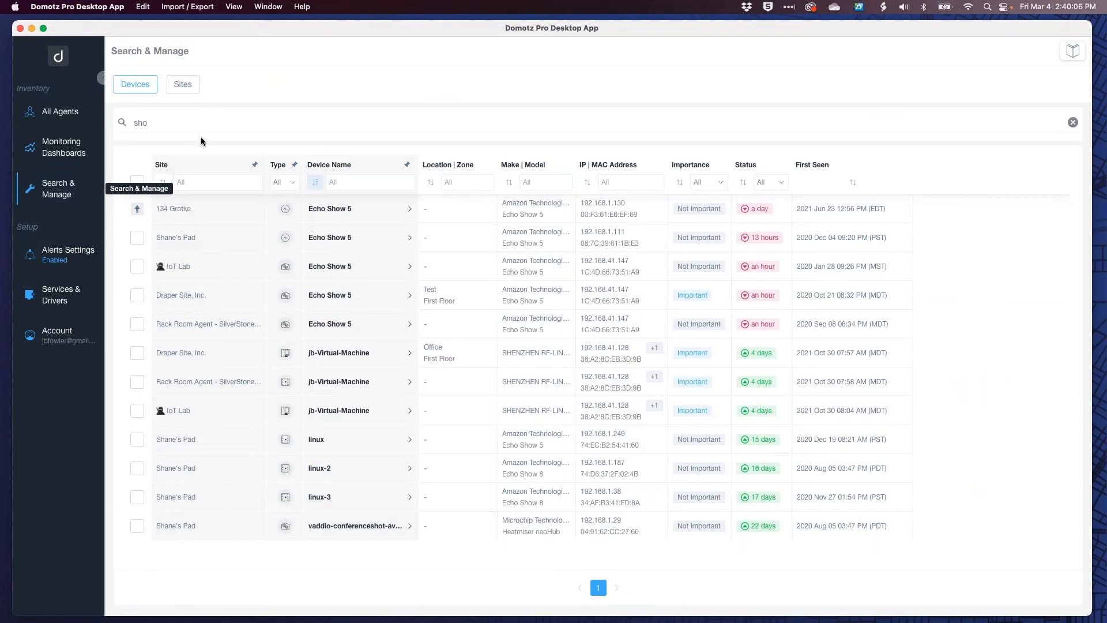
pyautogui.click(219, 124)
pyautogui.doubleClick(141, 122)
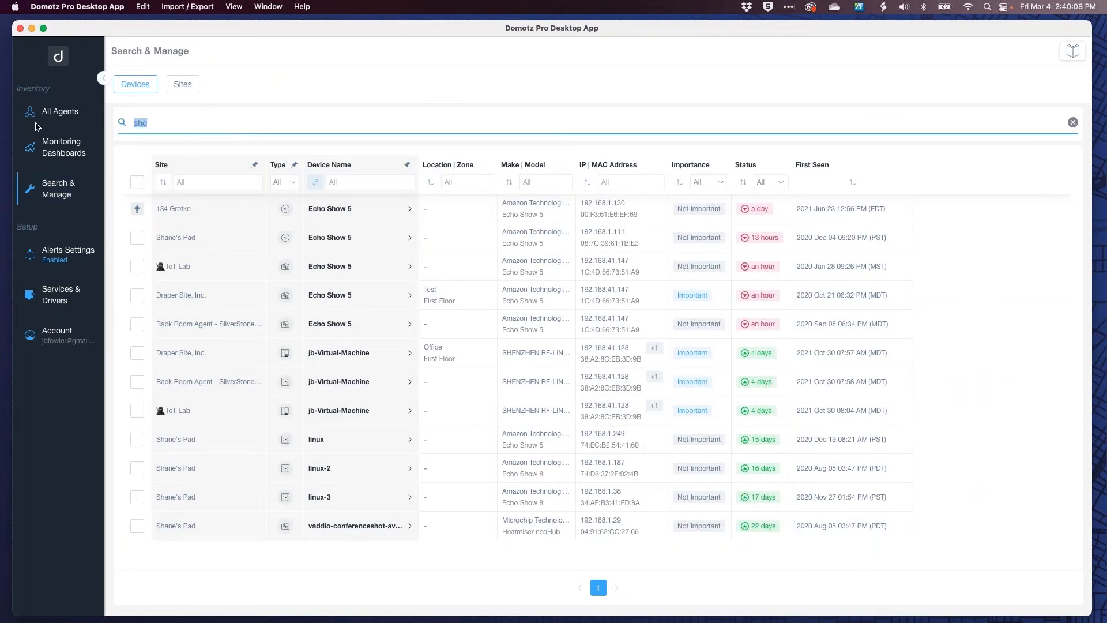
pyautogui.write('SG-350')
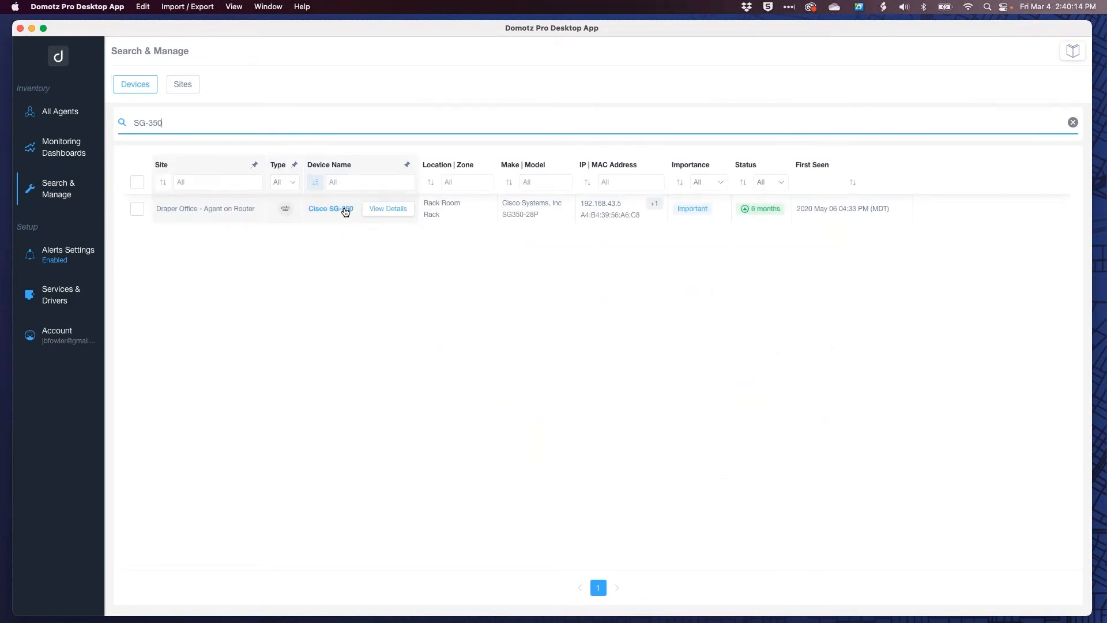
pyautogui.click(345, 212)
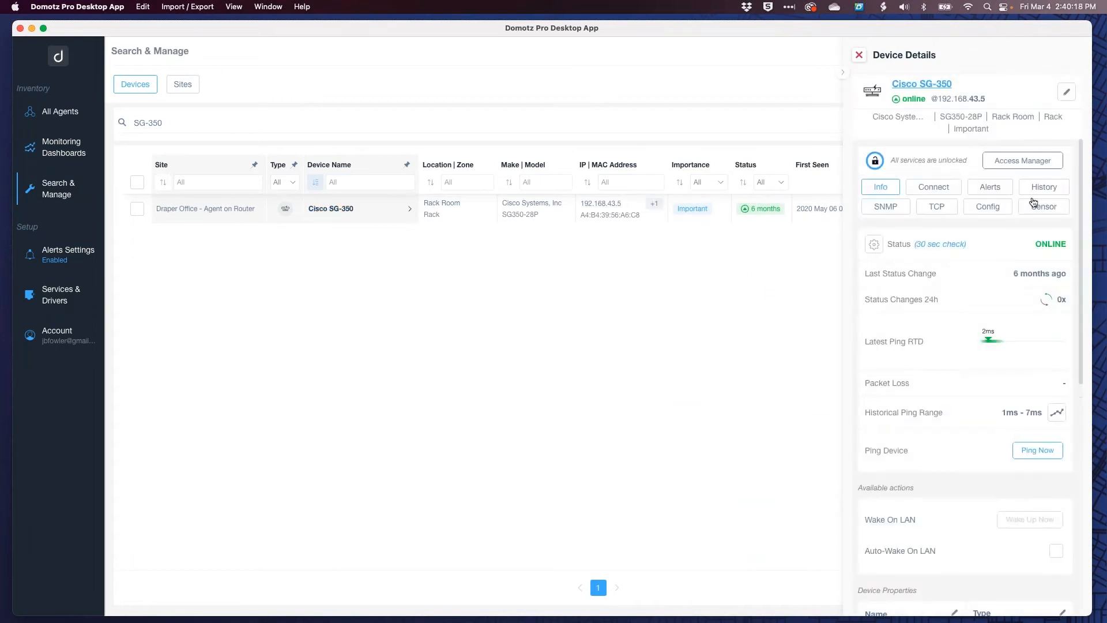
# Compare the Cisco SG-350's archived configuration backup of 2022 Feb 17 with the last backup, then close the comparison
pyautogui.click(996, 209)
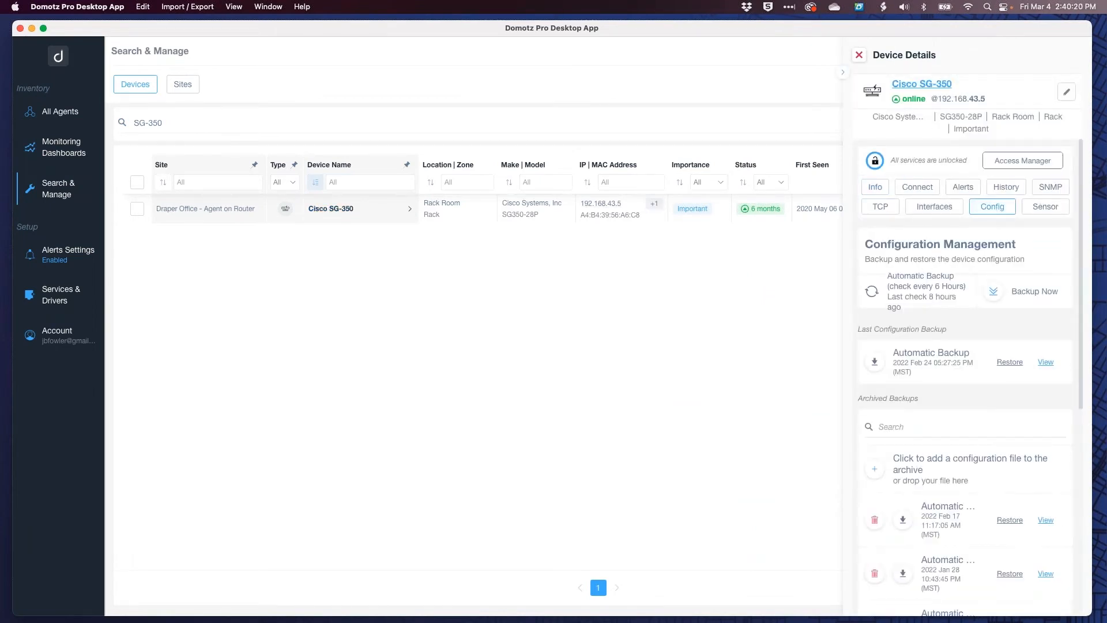
pyautogui.click(1045, 521)
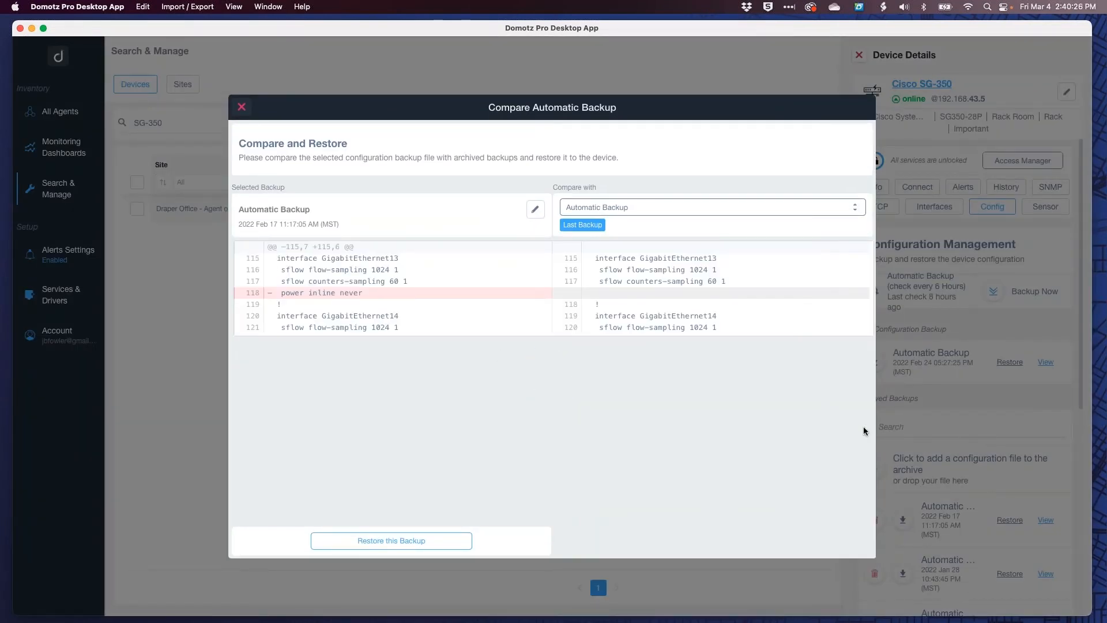
pyautogui.click(241, 106)
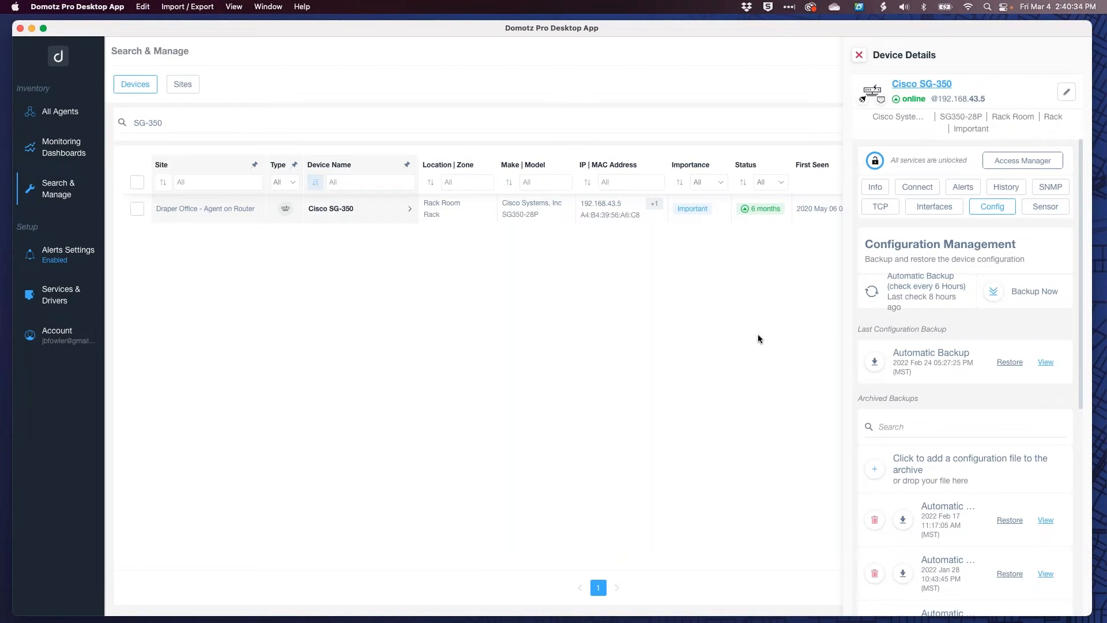
# Search the devices for RUCKUS instead and open the details of the Upstairs WAP at Draper Site, Inc
pyautogui.click(219, 118)
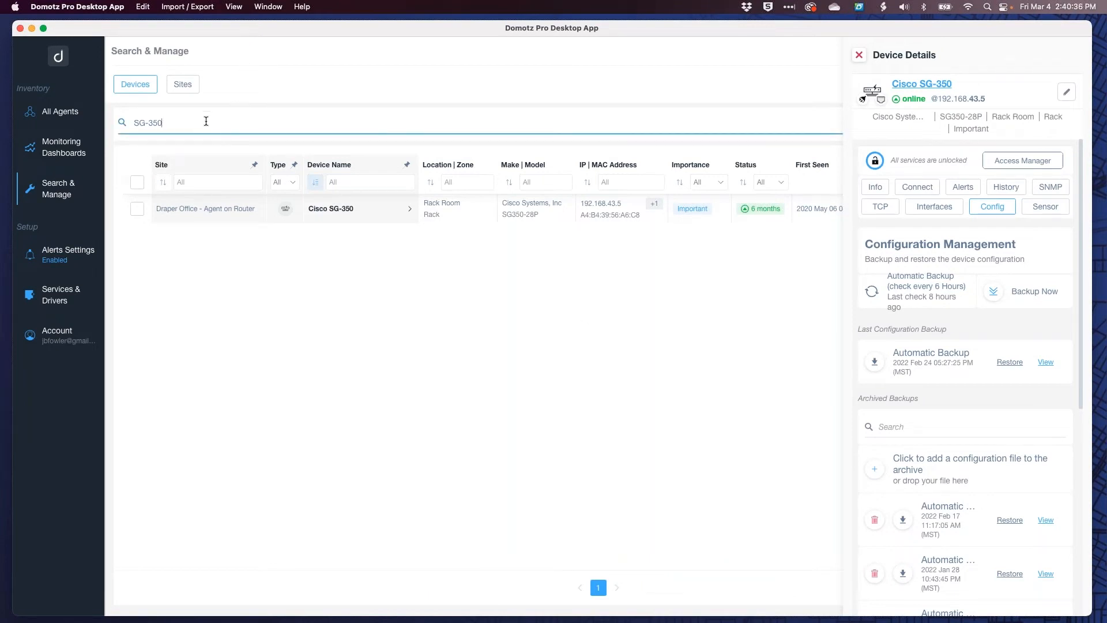
pyautogui.press('BackSpace')
pyautogui.press('BackSpace')
pyautogui.press('BackSpace')
pyautogui.press('BackSpace')
pyautogui.press('BackSpace')
pyautogui.press('BackSpace')
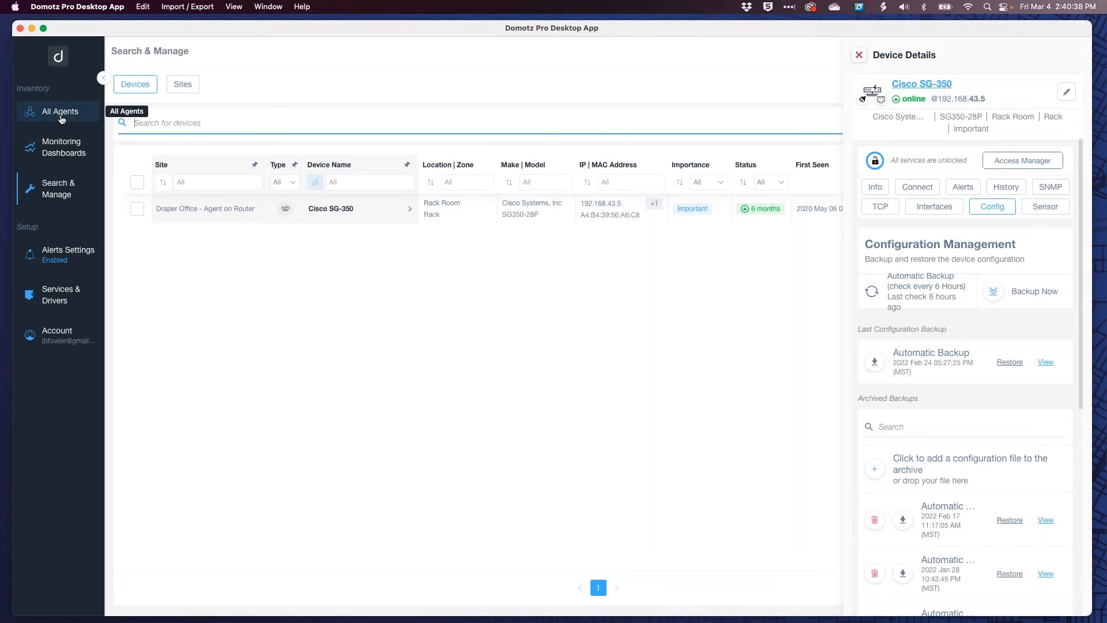
pyautogui.write('RUCKUS')
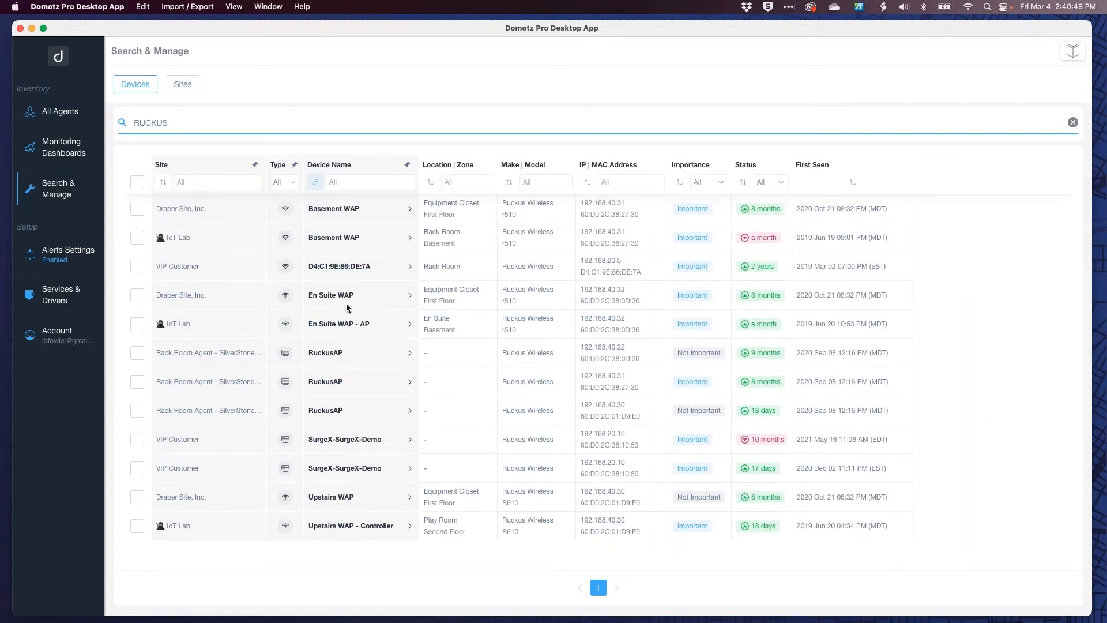
pyautogui.click(333, 498)
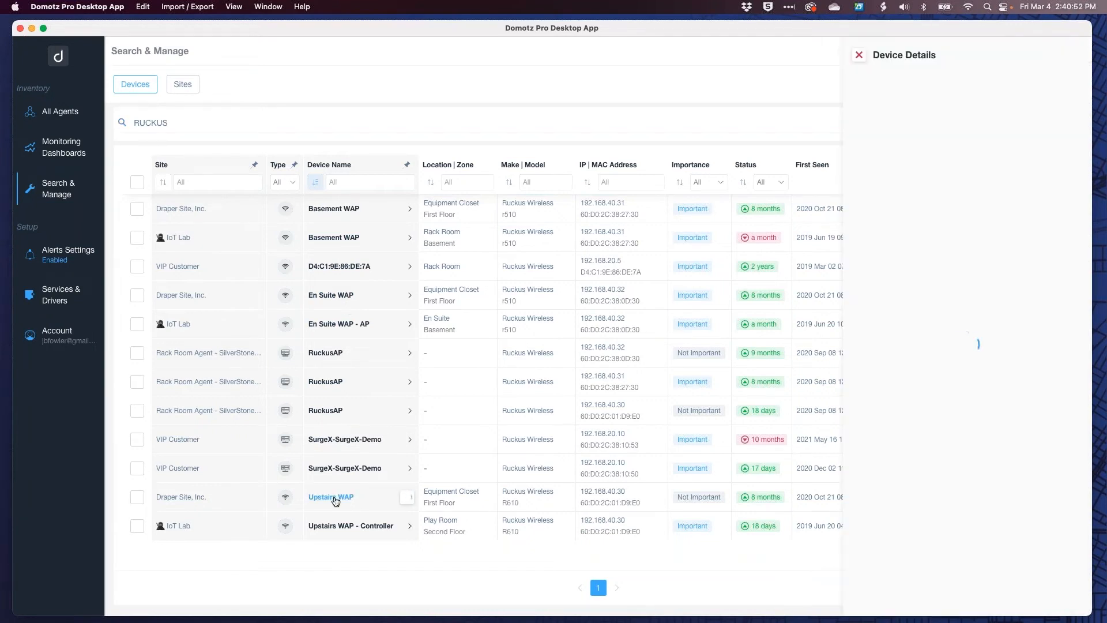
# Show the Upstairs WAP's controller data on its full details page and check its System info
pyautogui.click(927, 174)
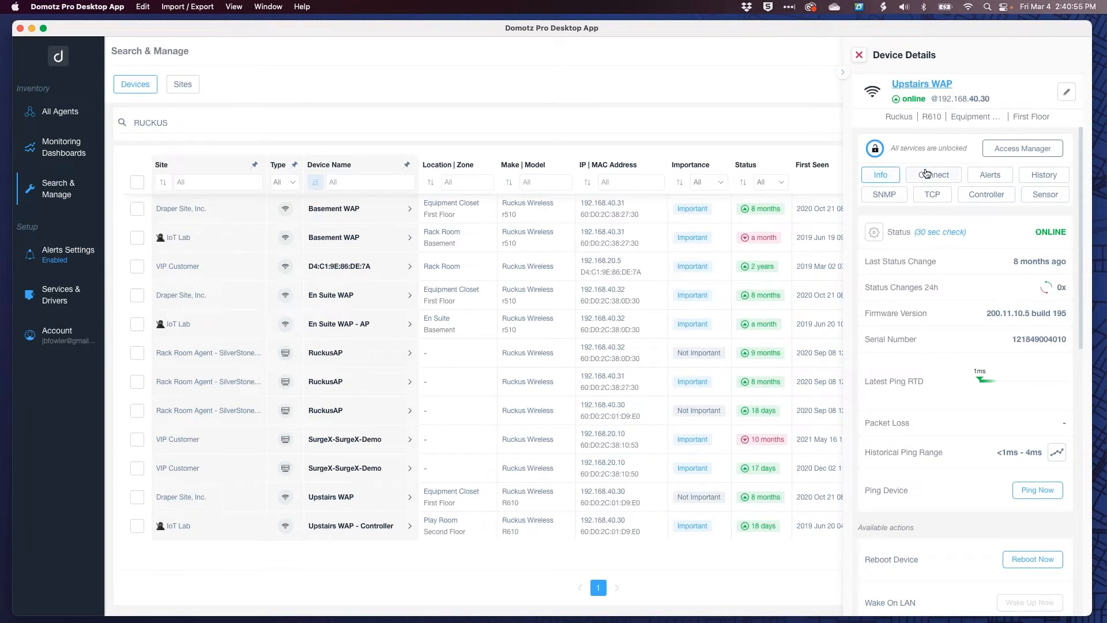
pyautogui.click(974, 199)
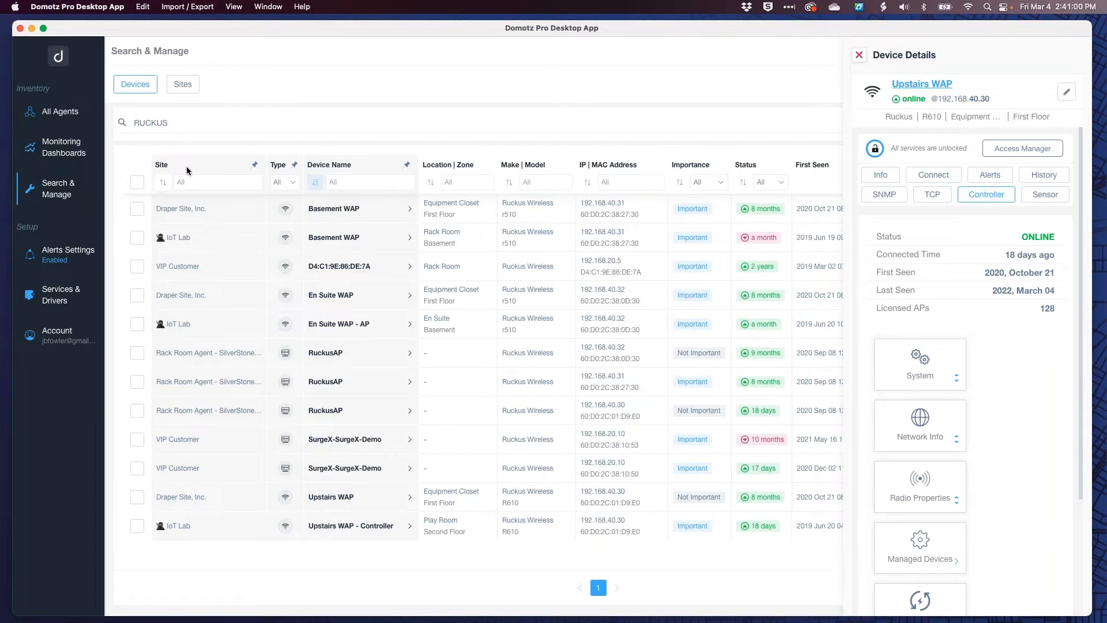
pyautogui.click(935, 86)
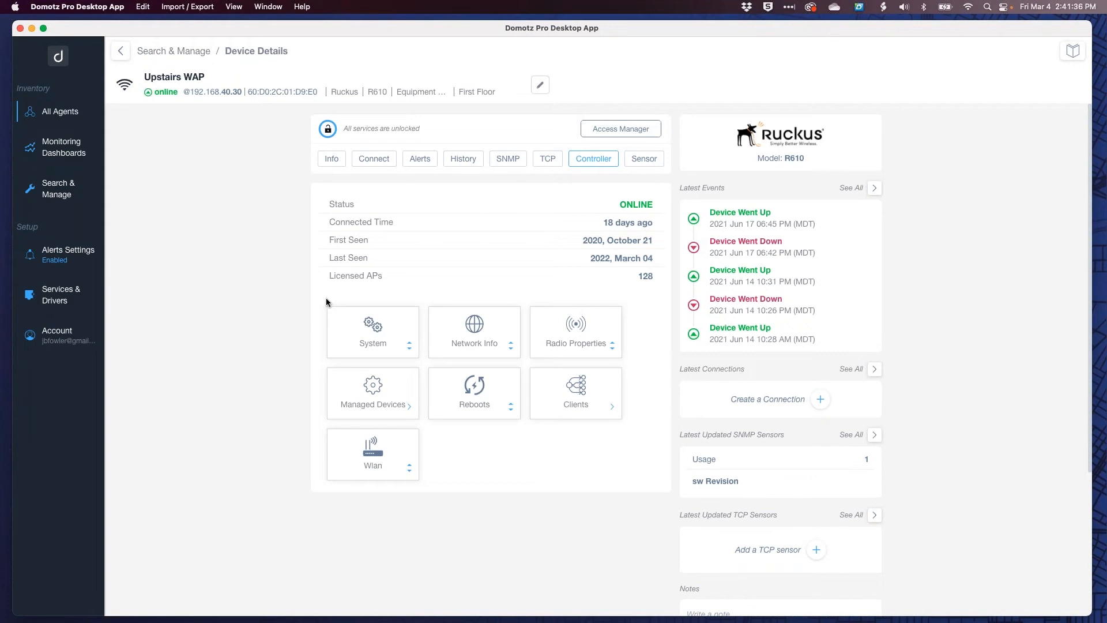
pyautogui.click(396, 330)
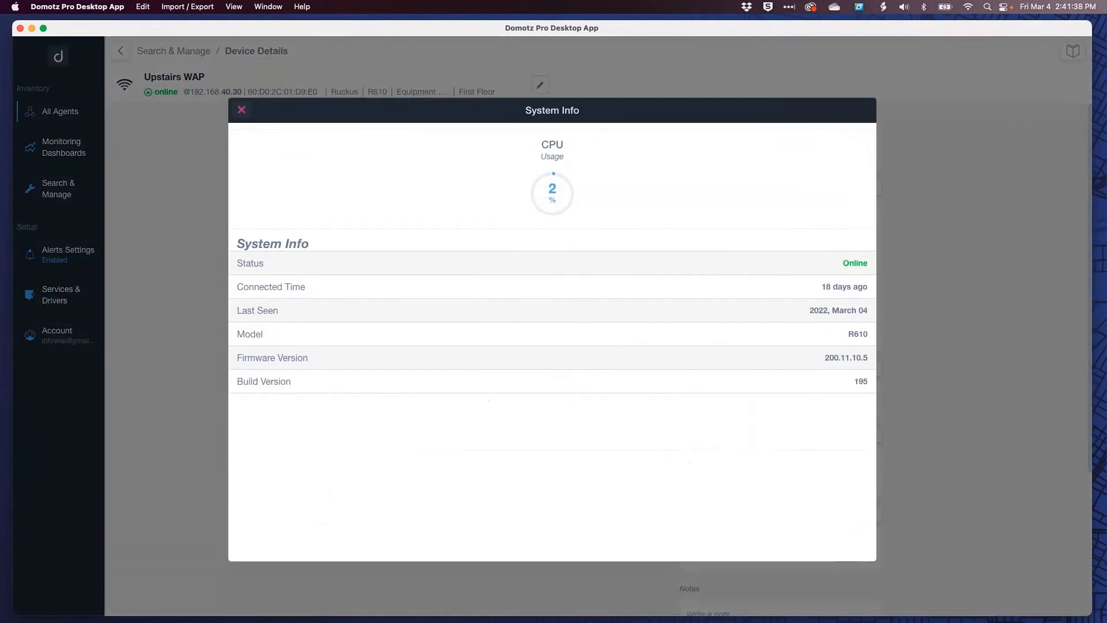
pyautogui.click(242, 110)
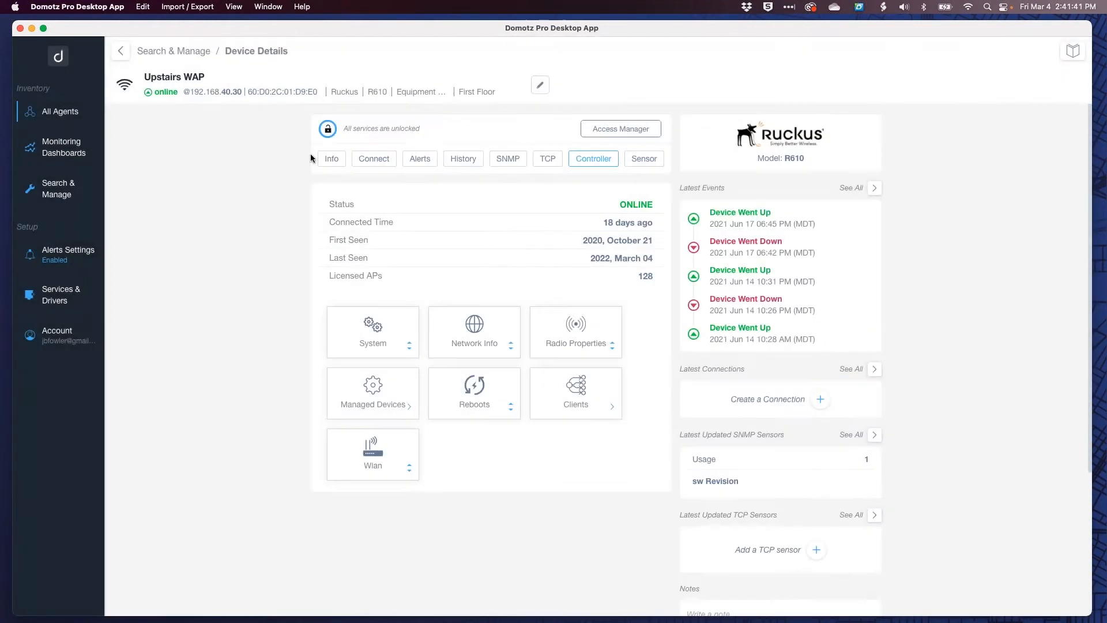
# Review the wireless clients of the Upstairs WAP and open the Ring Pro client to examine its WiFi info
pyautogui.click(587, 393)
pyautogui.scroll(-10, 552, 338)
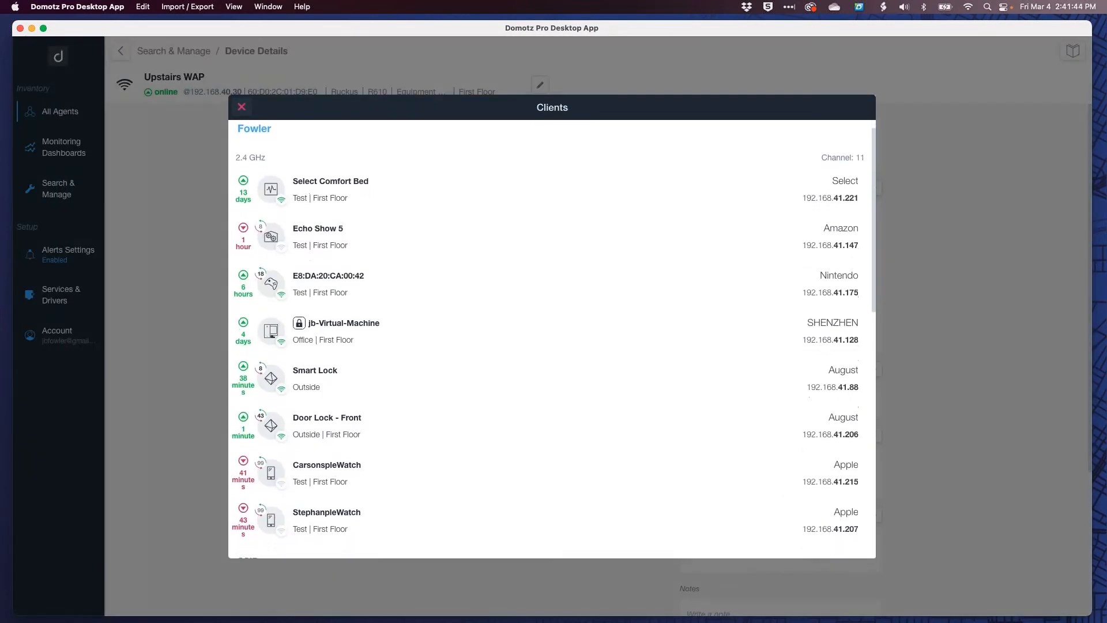
pyautogui.scroll(-3, 552, 338)
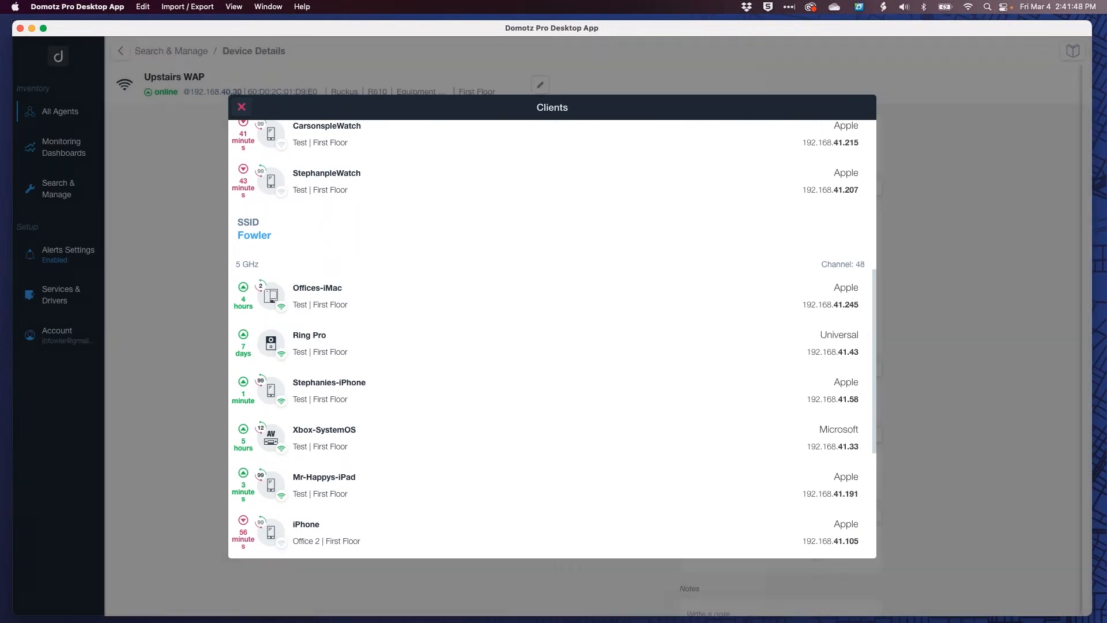
pyautogui.click(310, 341)
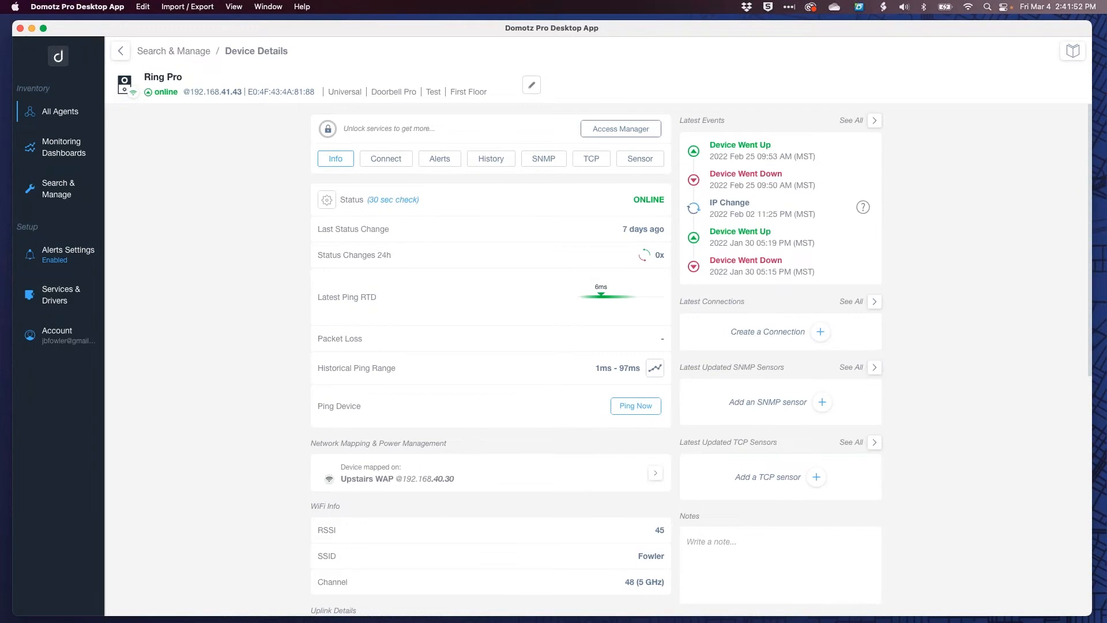
pyautogui.scroll(-5, 700, 511)
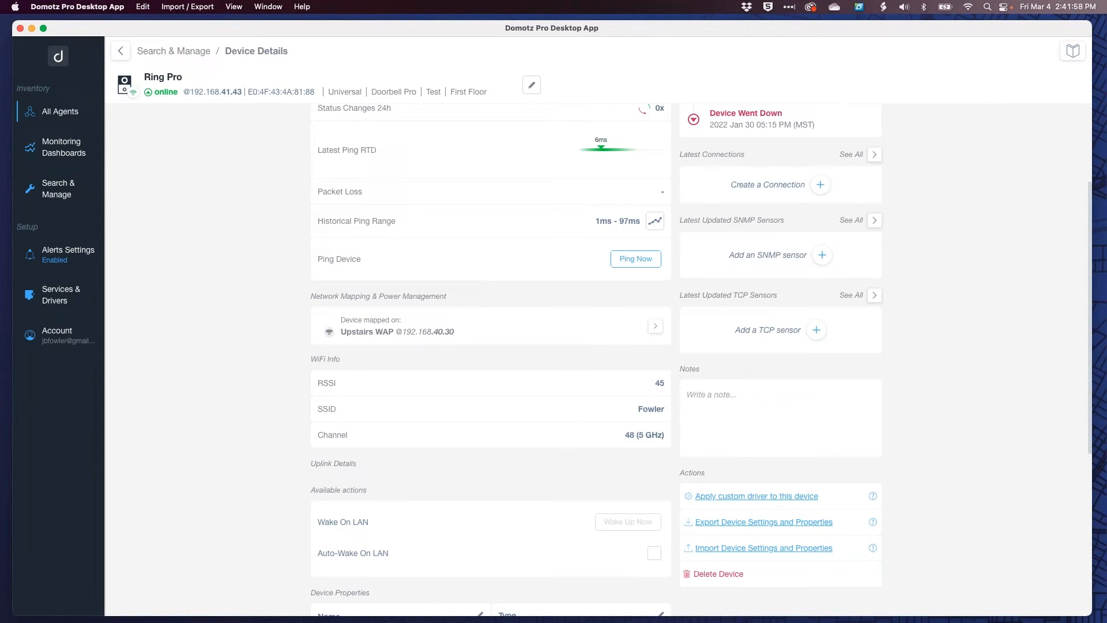
# Return to Search & Manage, search the devices for ESXI and open the details of ESXi Server 6.5
pyautogui.click(183, 52)
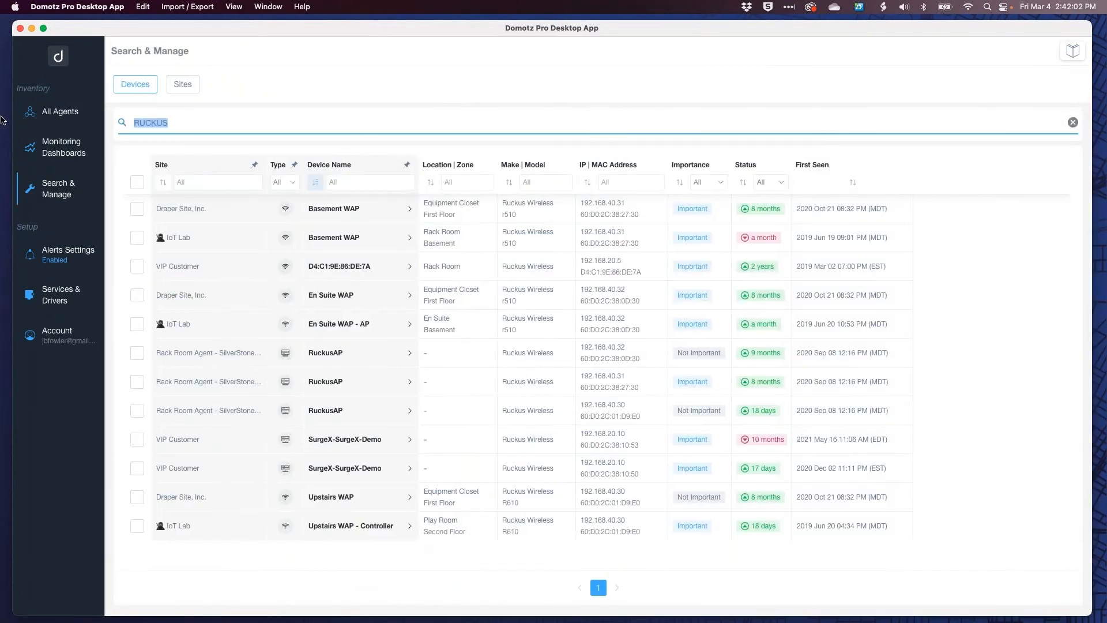
pyautogui.write('ES')
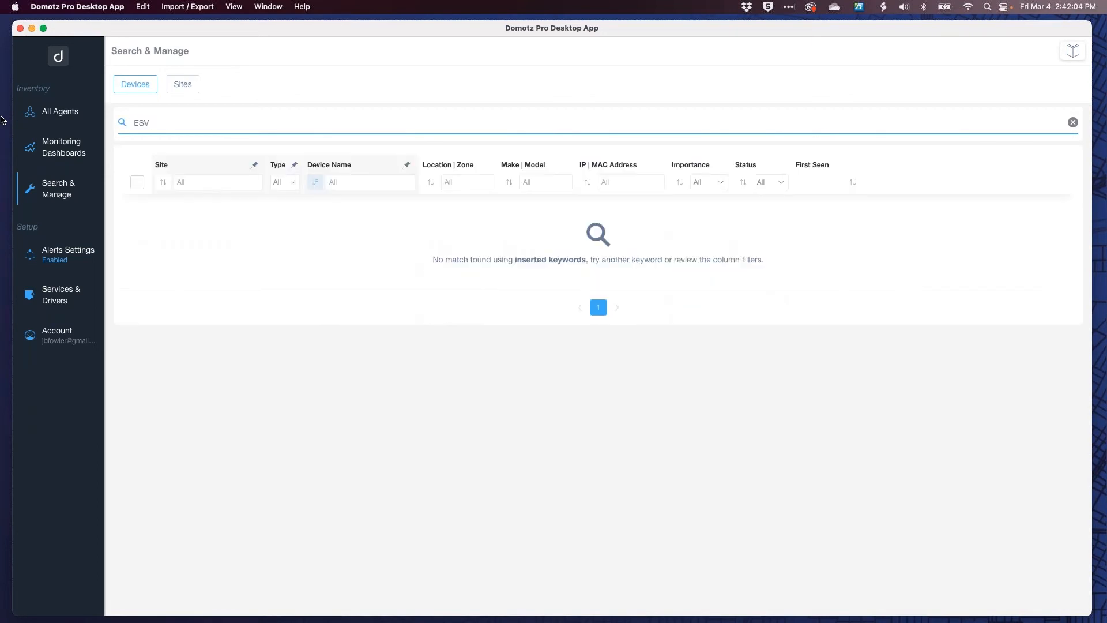
pyautogui.write('XI')
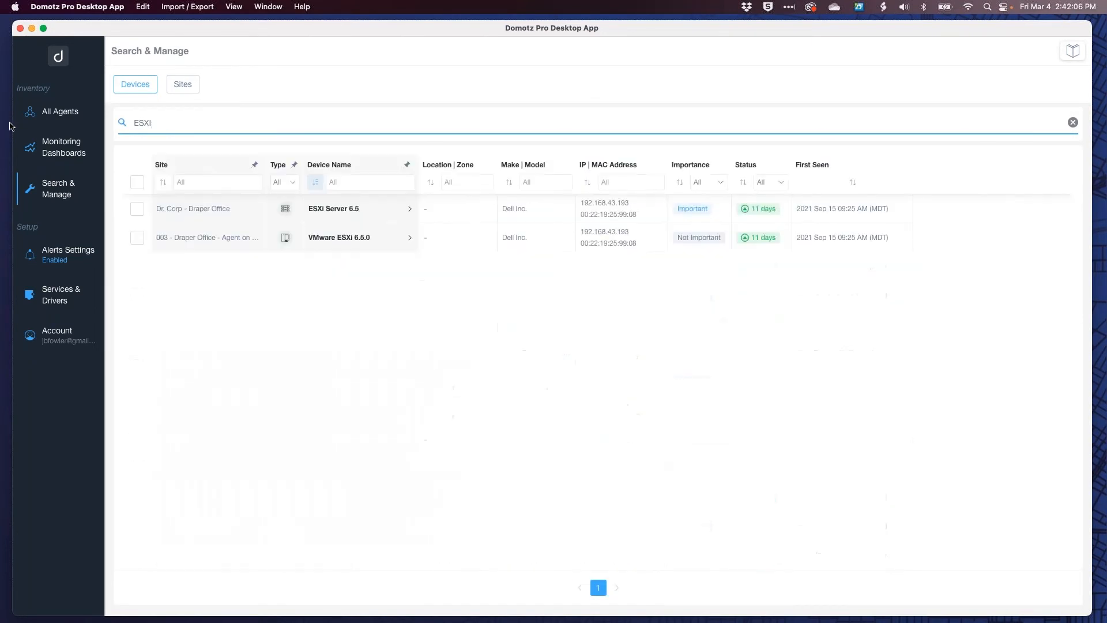
pyautogui.click(341, 211)
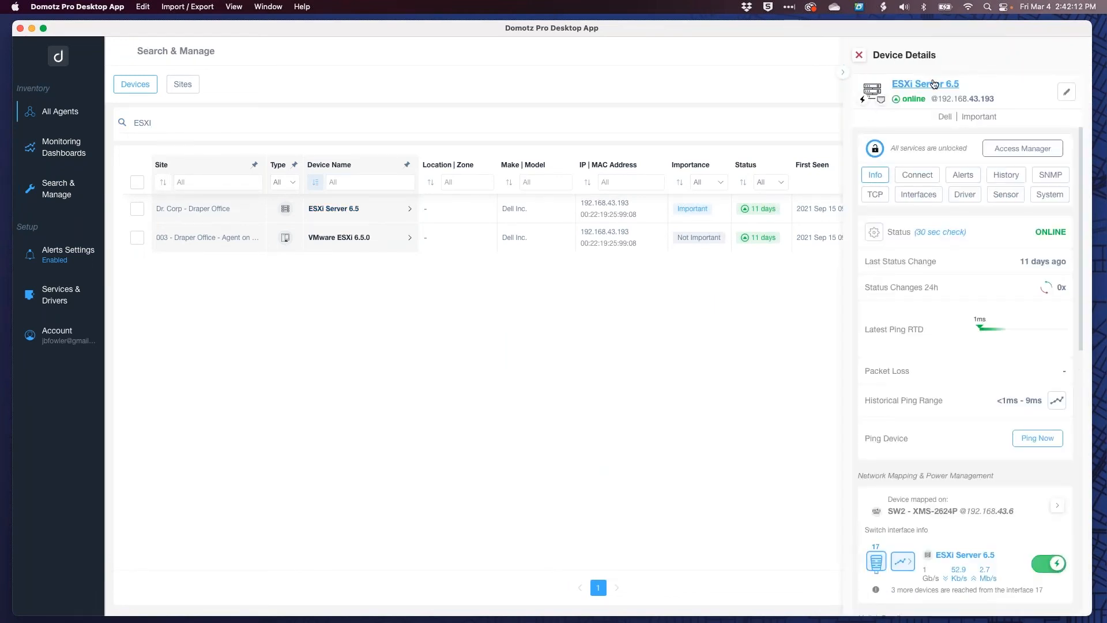
# Open the full details page of ESXi Server 6.5 and review its system information
pyautogui.click(934, 84)
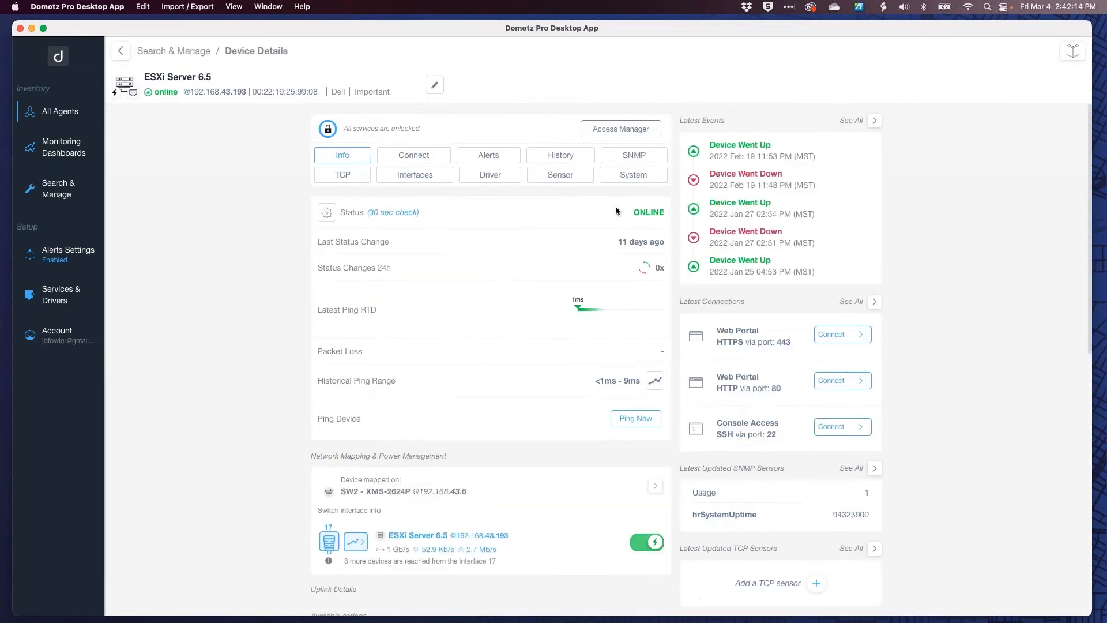
pyautogui.click(630, 178)
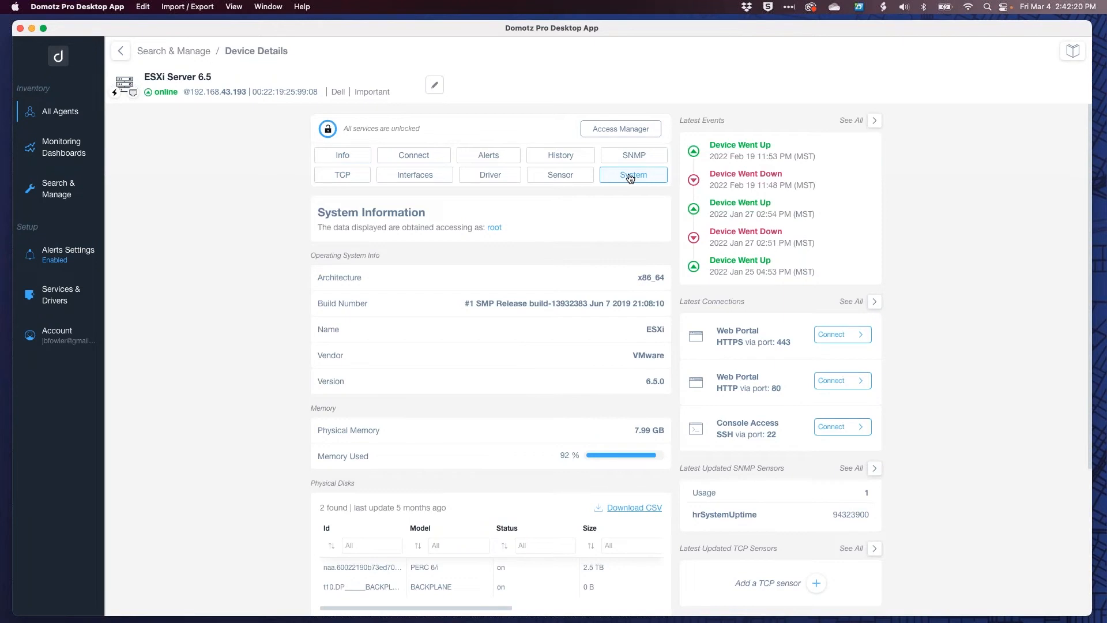
pyautogui.scroll(-4, 296, 383)
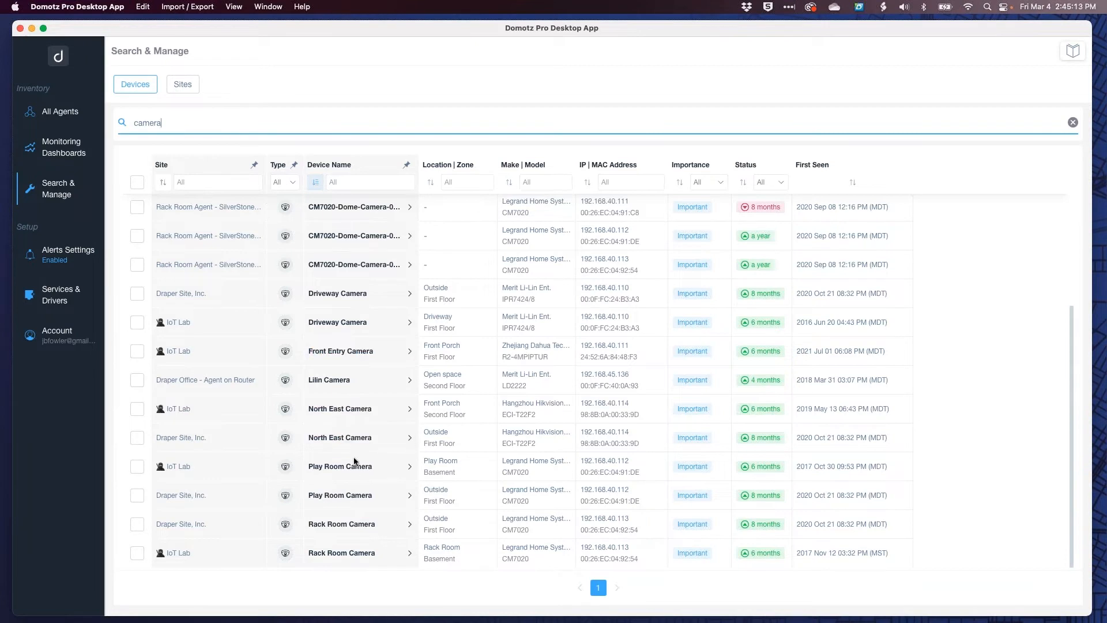
# Open the full details page of the IoT Lab's North East Camera from the camera search results
pyautogui.click(347, 410)
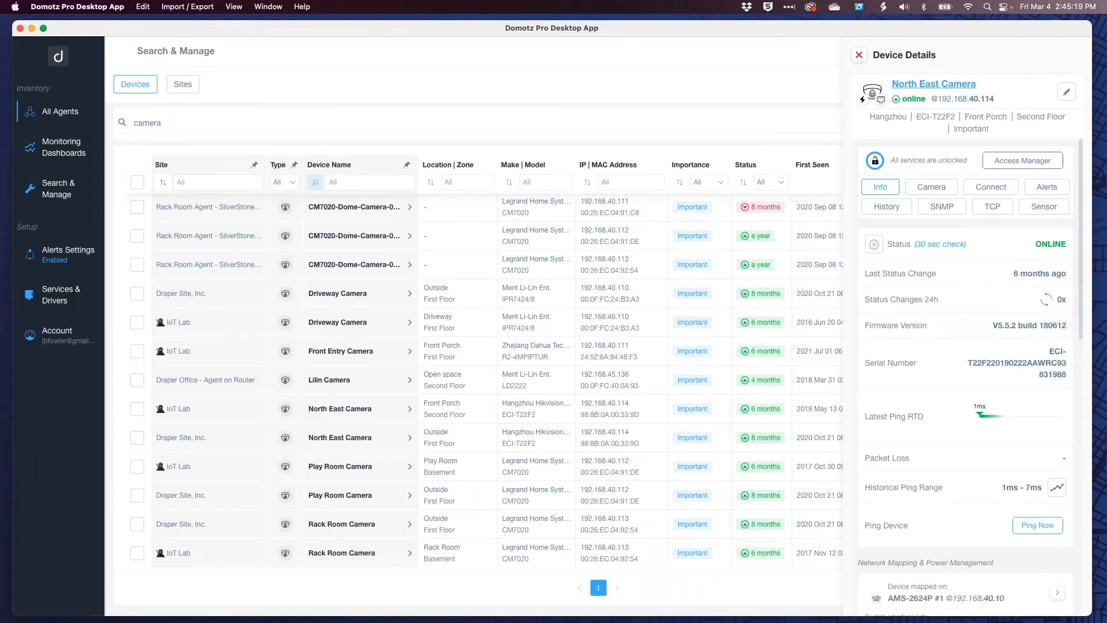
pyautogui.click(934, 84)
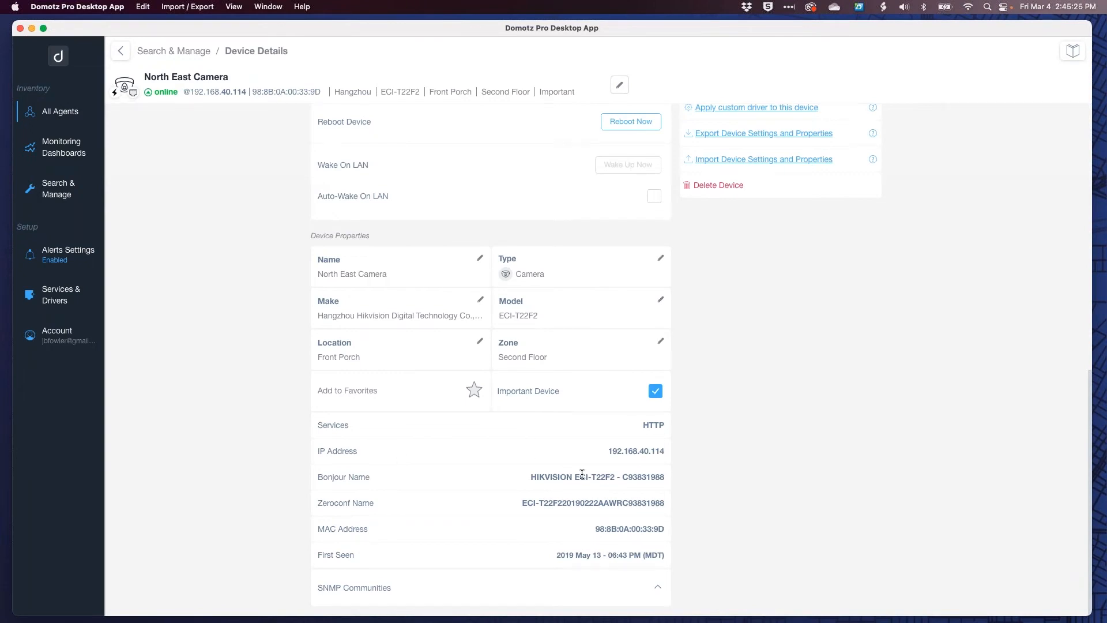
# Check the North East Camera's available remote connections, and take a snapshot of its camera output, accepting the privacy warning
pyautogui.scroll(10, 763, 345)
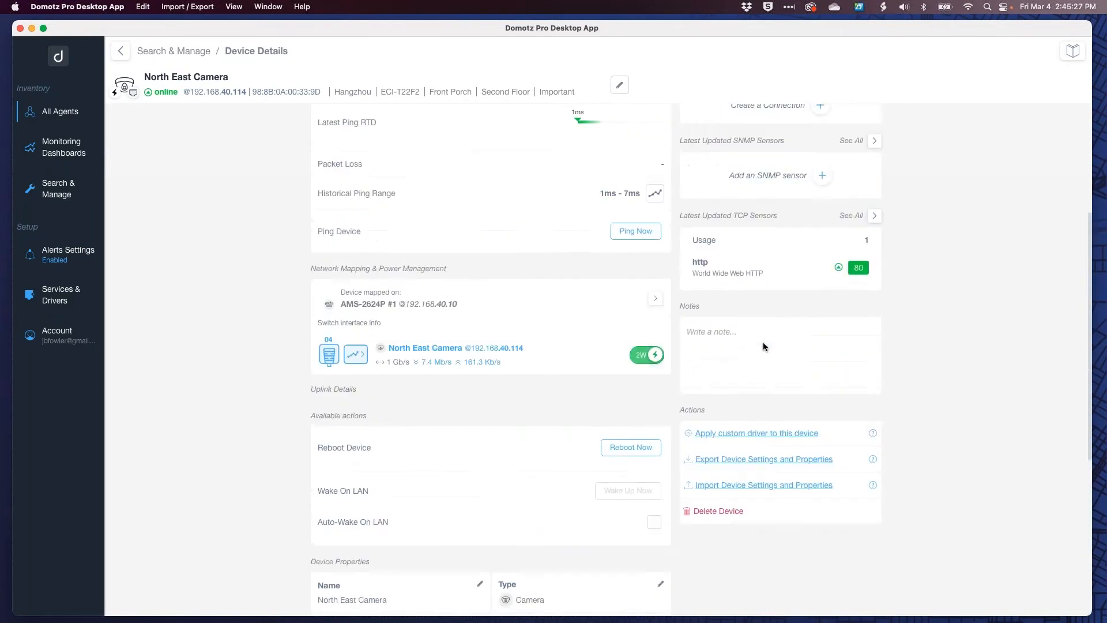
pyautogui.click(427, 161)
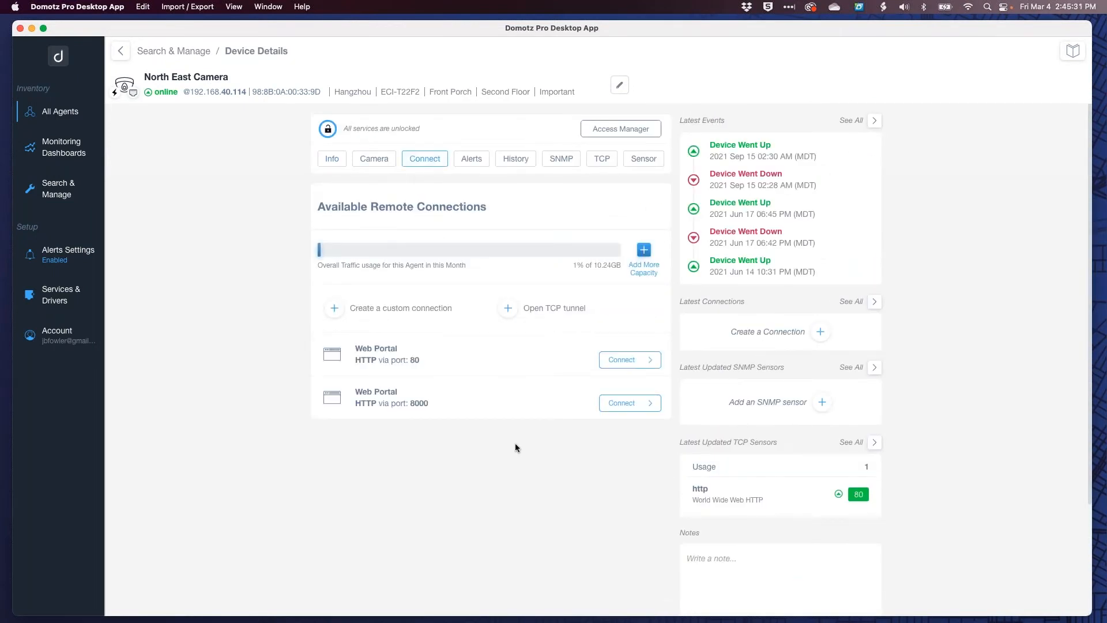
pyautogui.click(380, 162)
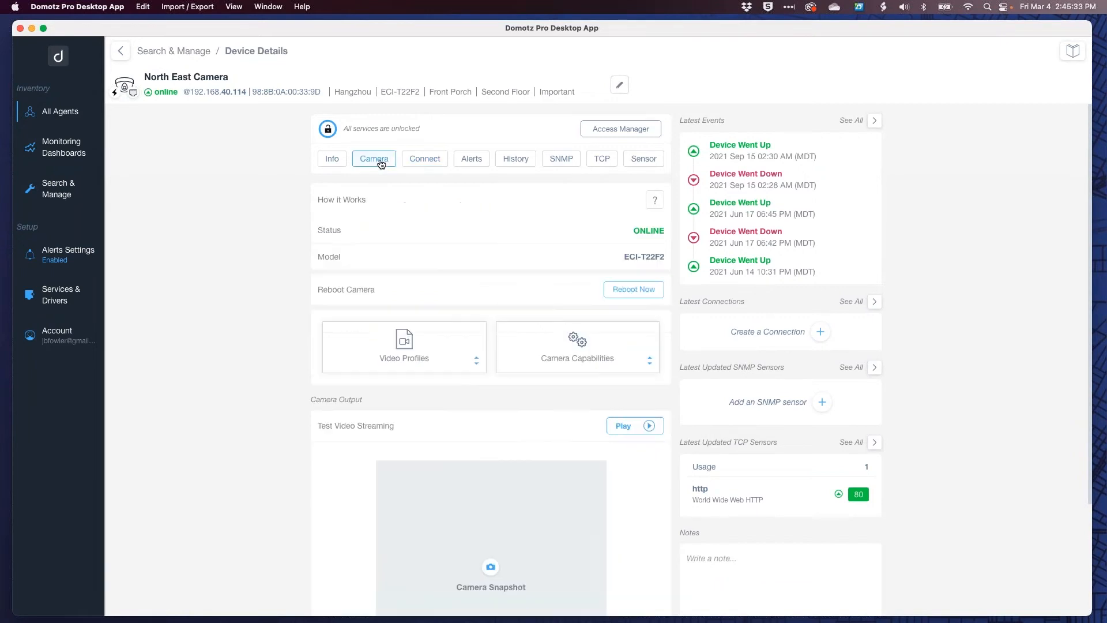
pyautogui.scroll(-5, 517, 479)
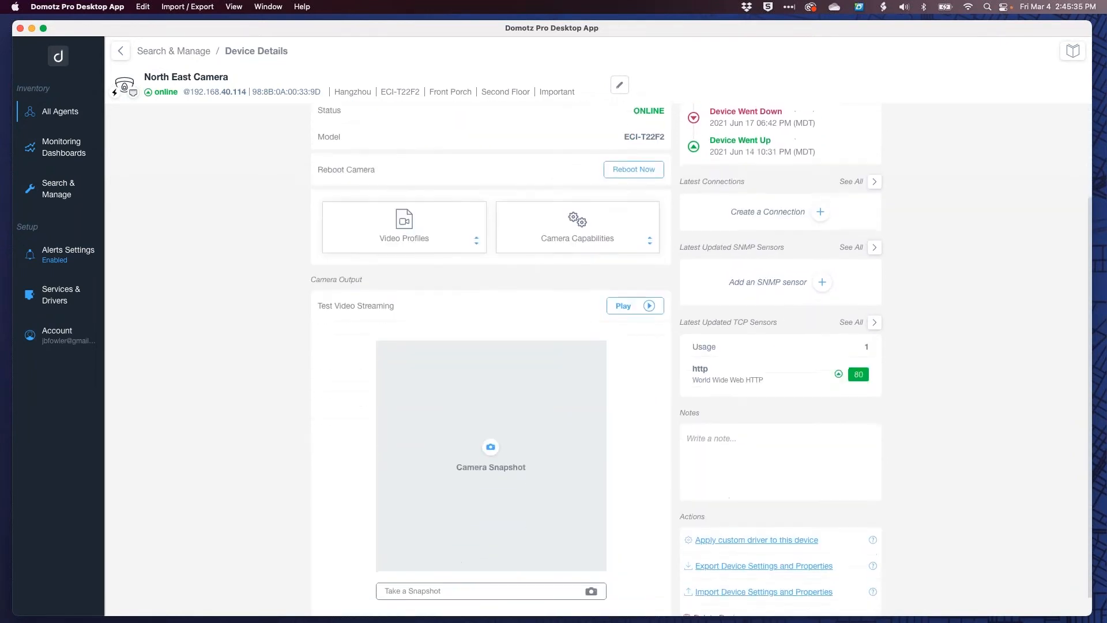
pyautogui.click(490, 424)
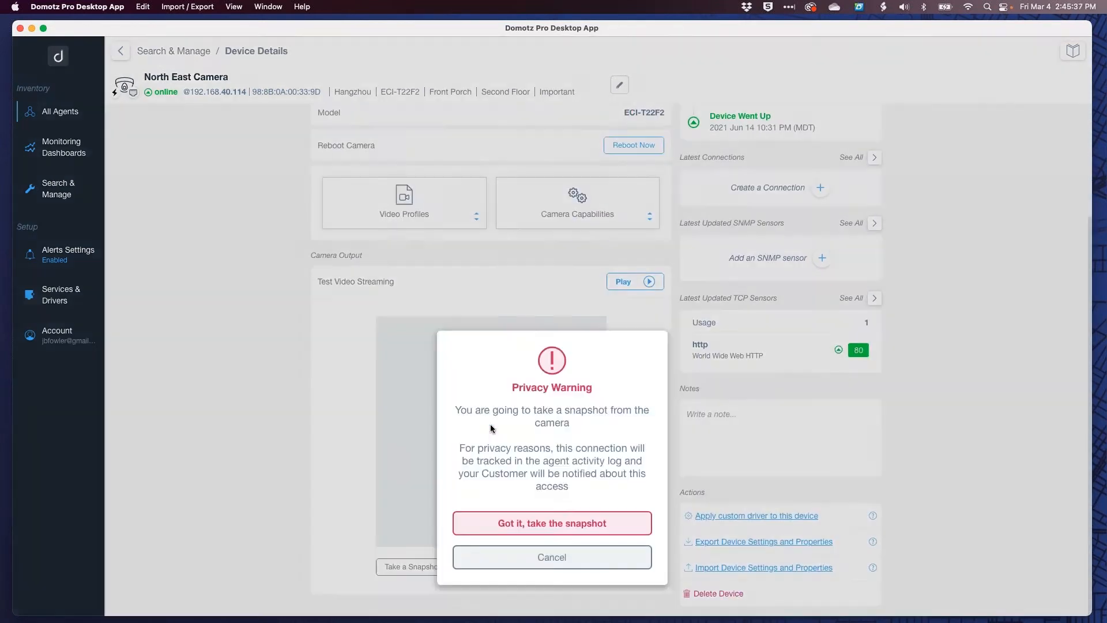
pyautogui.click(549, 393)
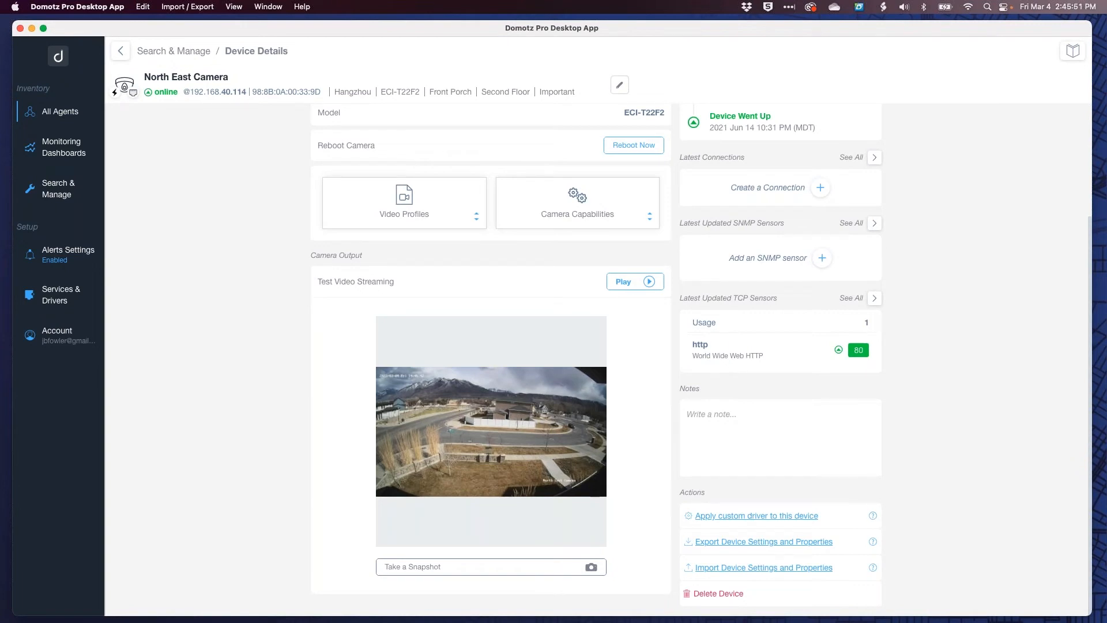
# Return to Search & Manage, search the devices for synology and open the details of the IoT Lab's Synology
pyautogui.click(151, 53)
pyautogui.moveTo(235, 127); pyautogui.dragTo(87, 118)
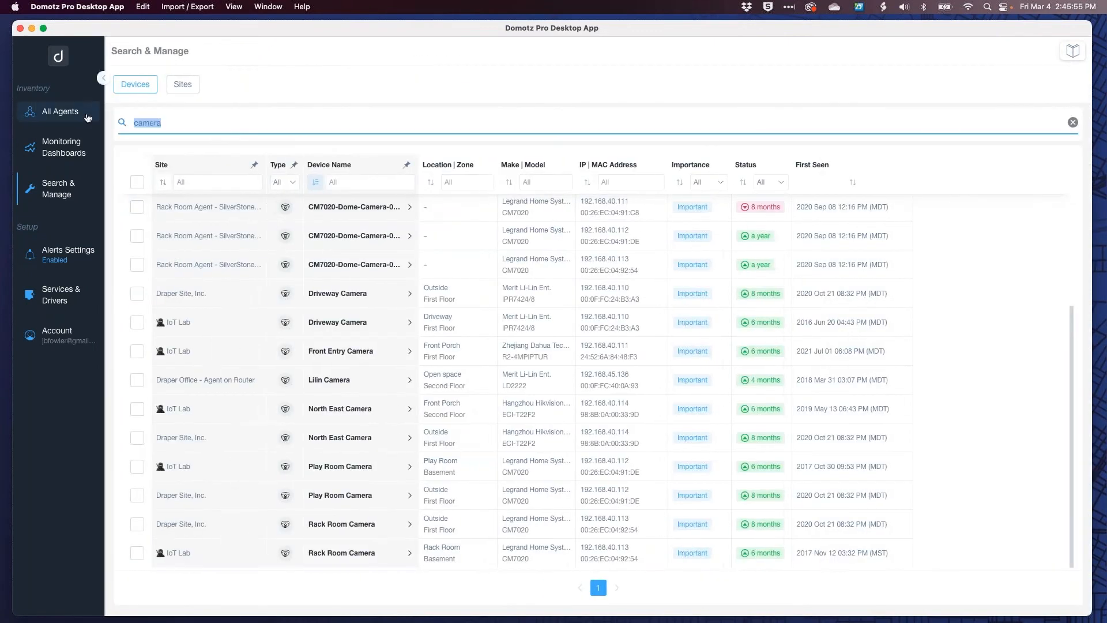
pyautogui.write('synology')
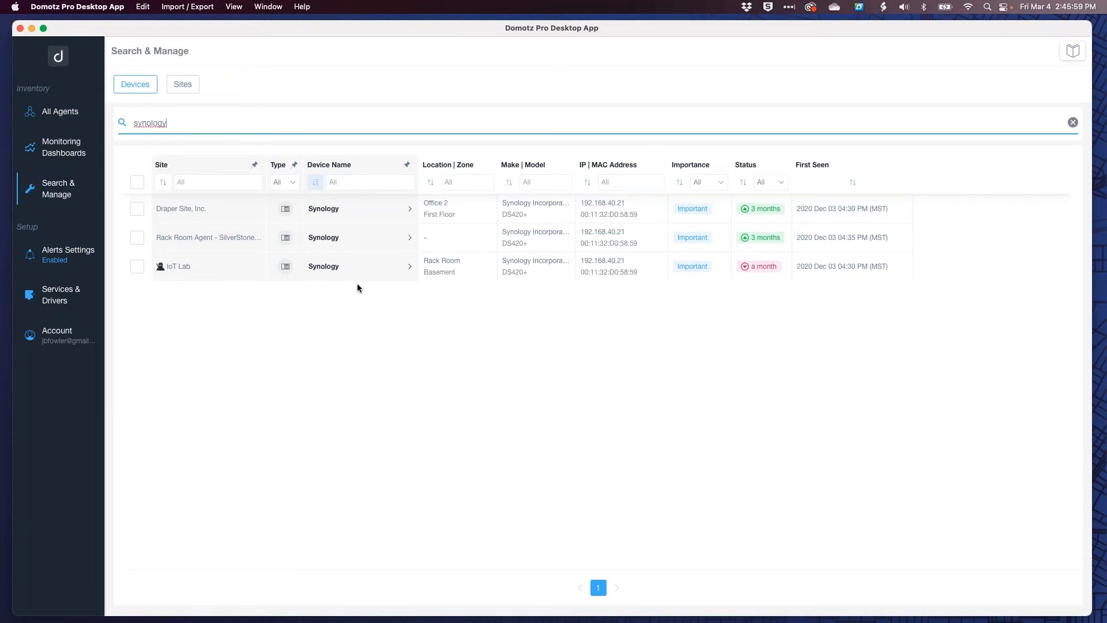
pyautogui.click(334, 267)
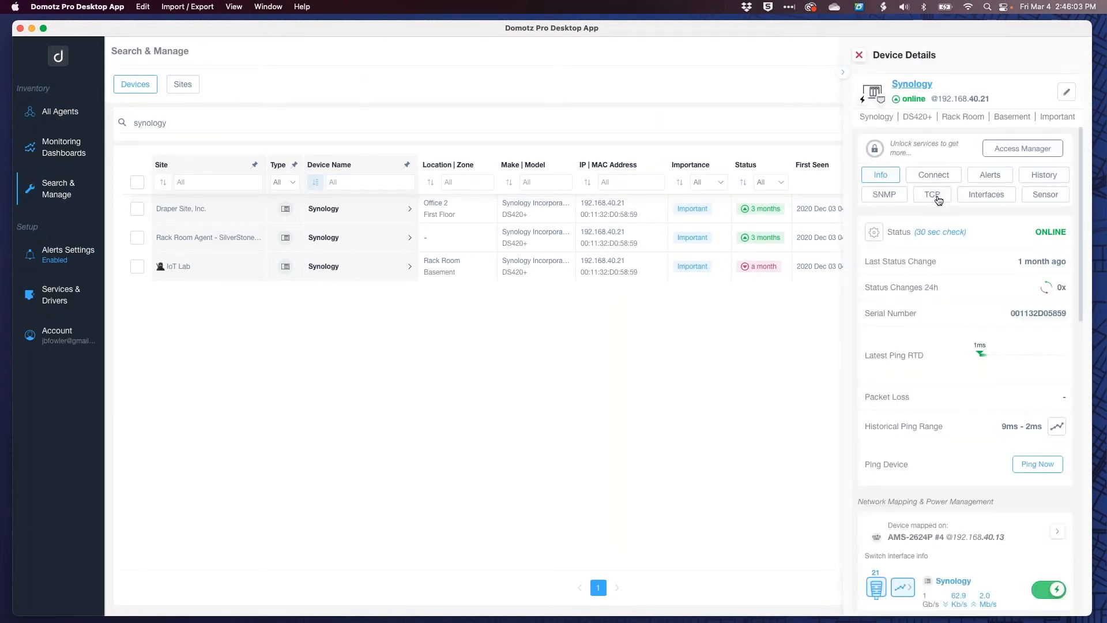
# Review the Synology's monitored SNMP items and examine the Storage Used sensor history, closing the graph when done
pyautogui.click(884, 195)
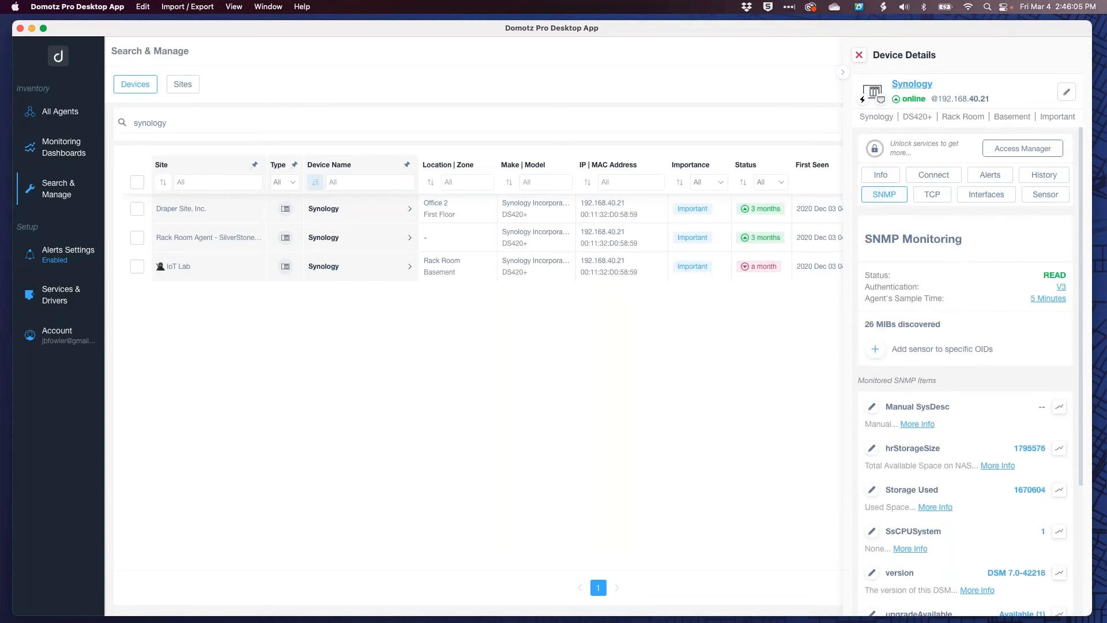
pyautogui.scroll(-2, 925, 394)
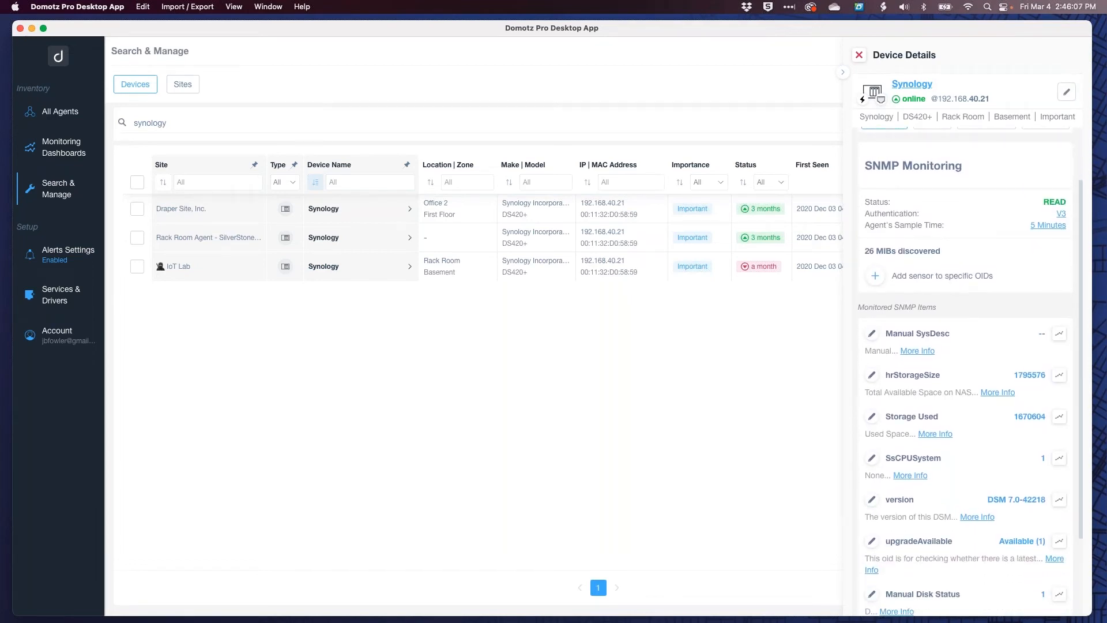
pyautogui.scroll(-3, 1035, 396)
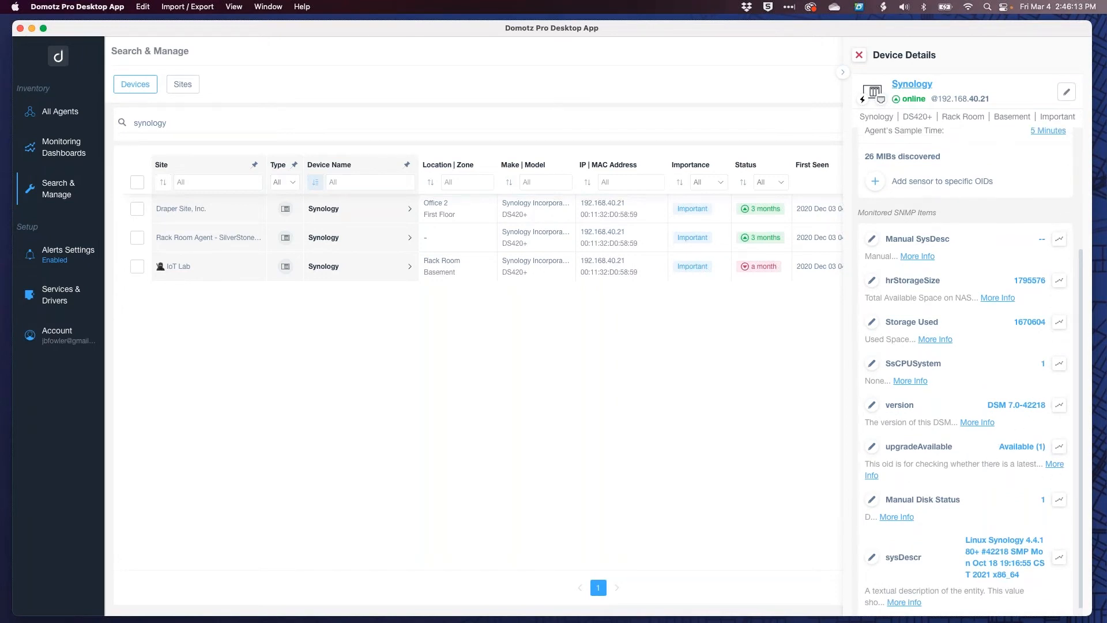
pyautogui.click(1058, 322)
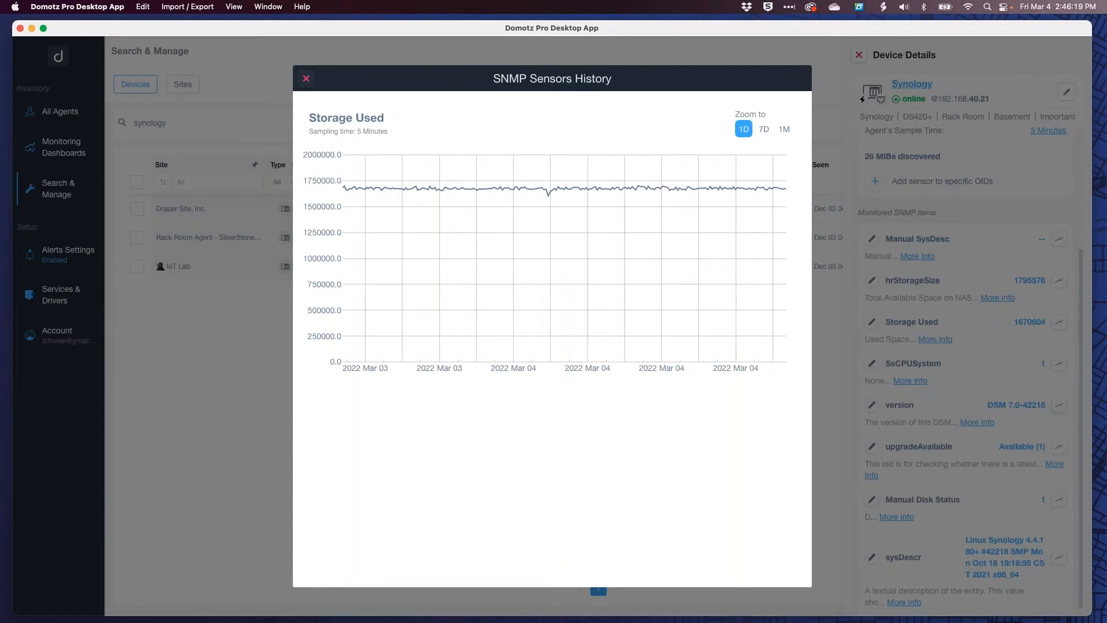
pyautogui.click(305, 79)
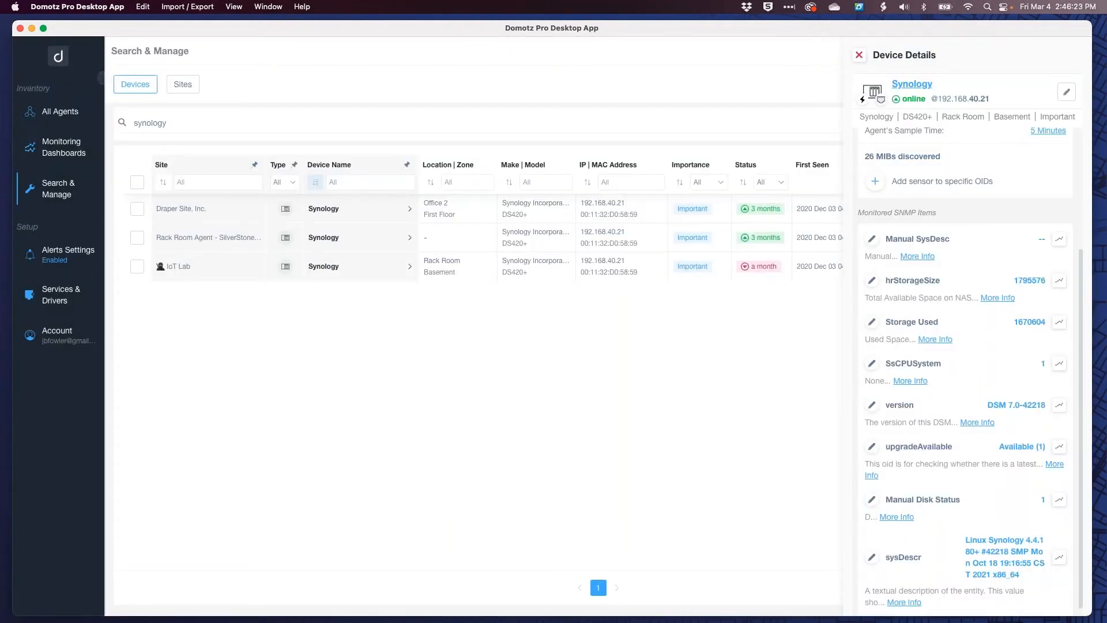
# Open the IoT Lab agent's device list, filter it by middle and open PDU #1 in the Rack Room
pyautogui.click(68, 115)
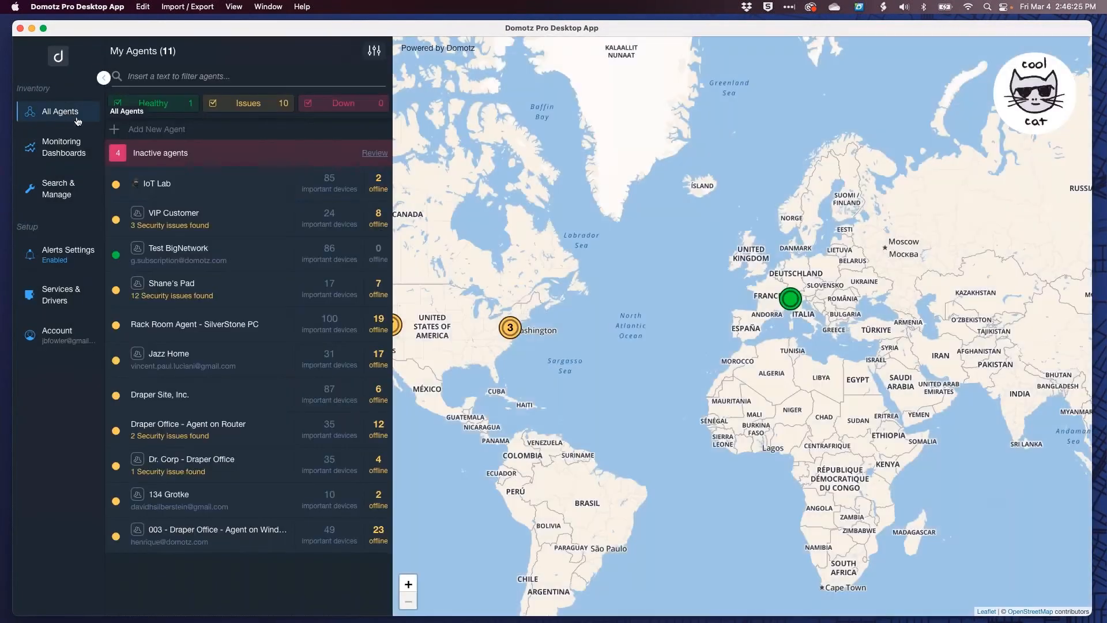
pyautogui.click(182, 193)
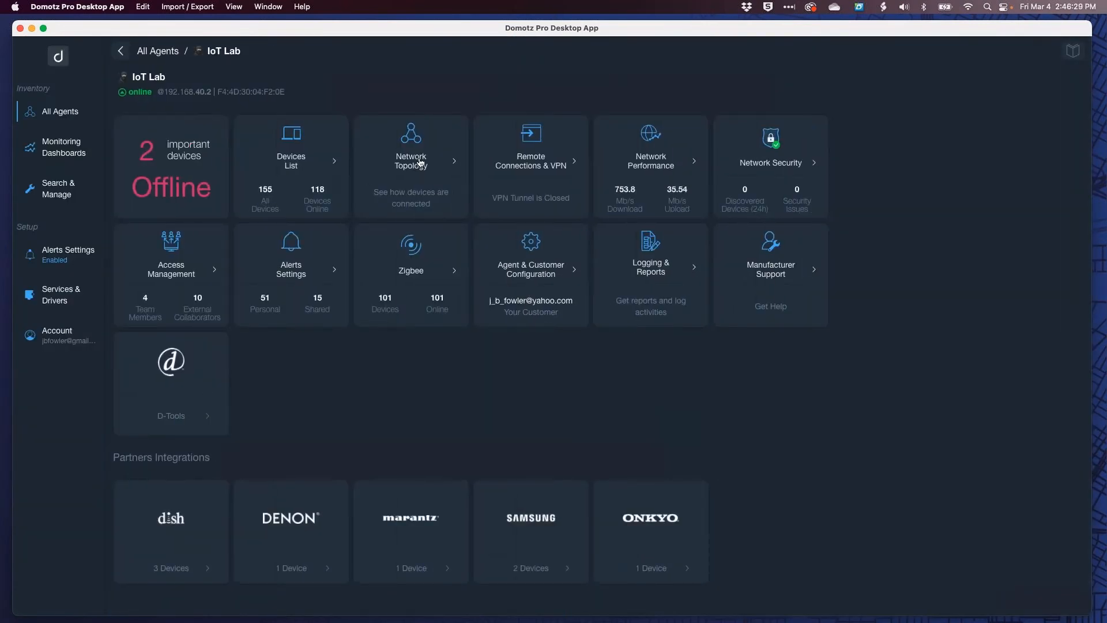
pyautogui.click(300, 164)
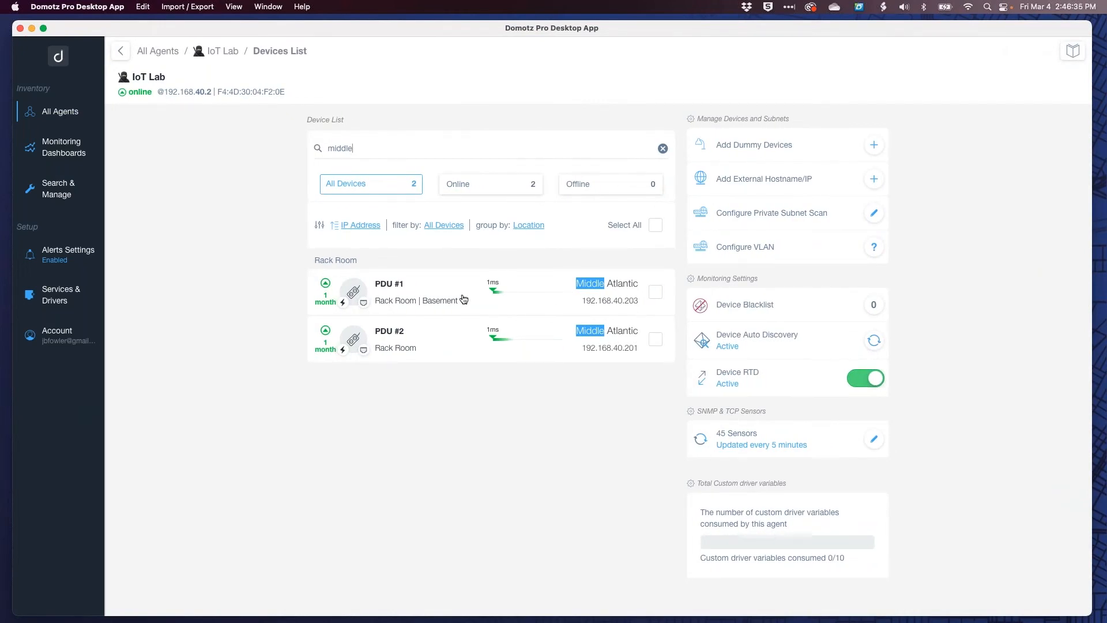
pyautogui.click(403, 288)
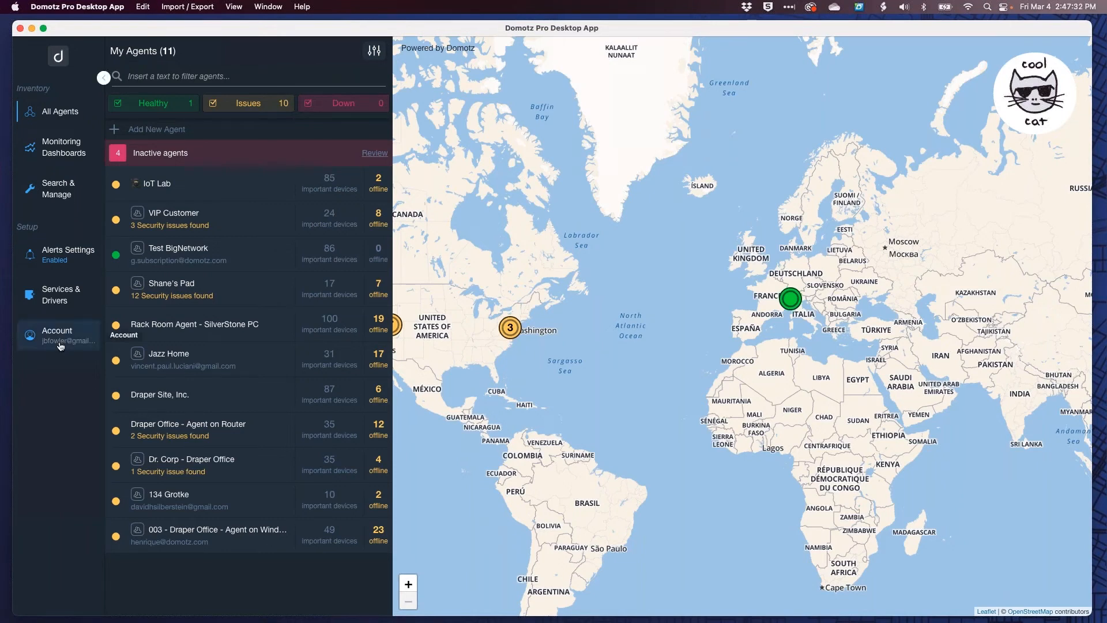
# Open Account & Billing Info from the account page and go to the Domotz Portal's Add an Agent page
pyautogui.click(60, 345)
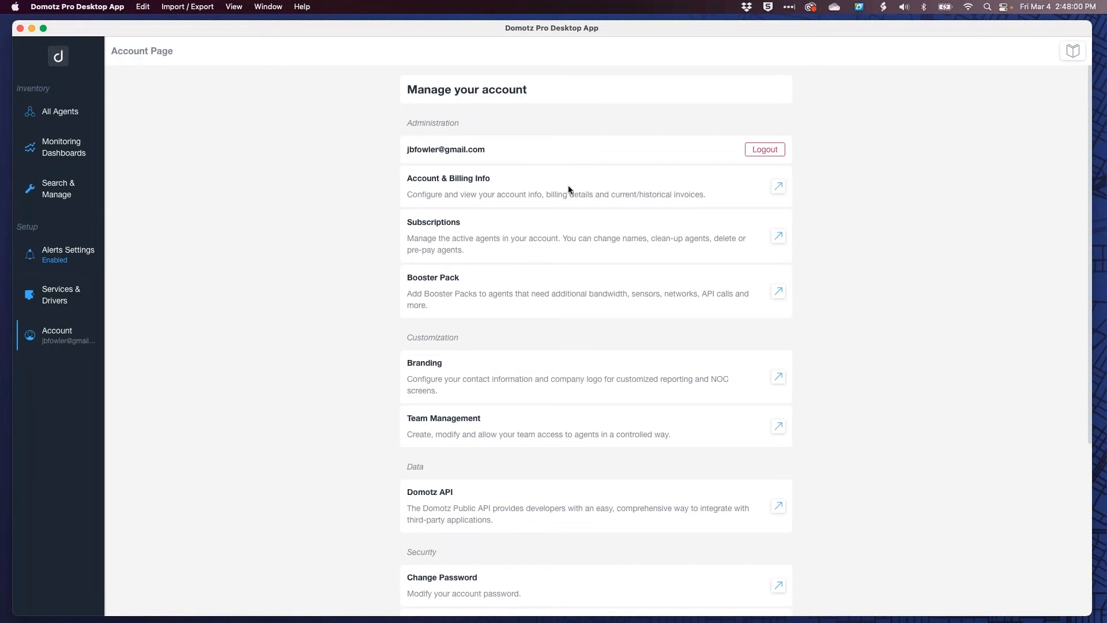
pyautogui.click(779, 186)
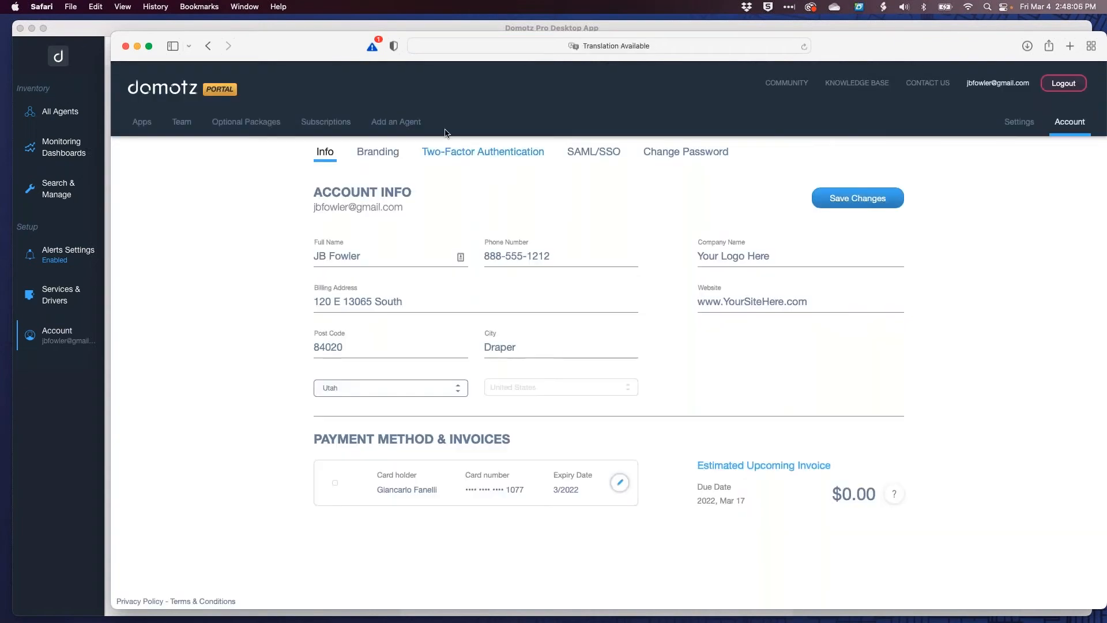
pyautogui.click(390, 124)
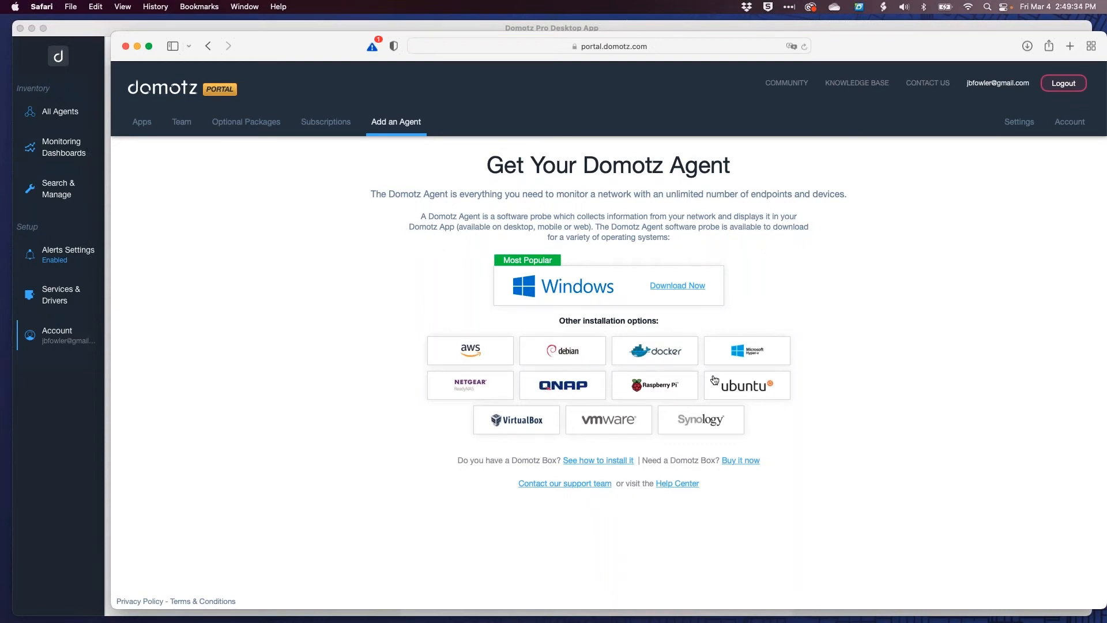
# Open the Ubuntu agent installation page, accept all trackers, review the Domotz Pro Agent description and return to the Domotz Portal
pyautogui.click(740, 387)
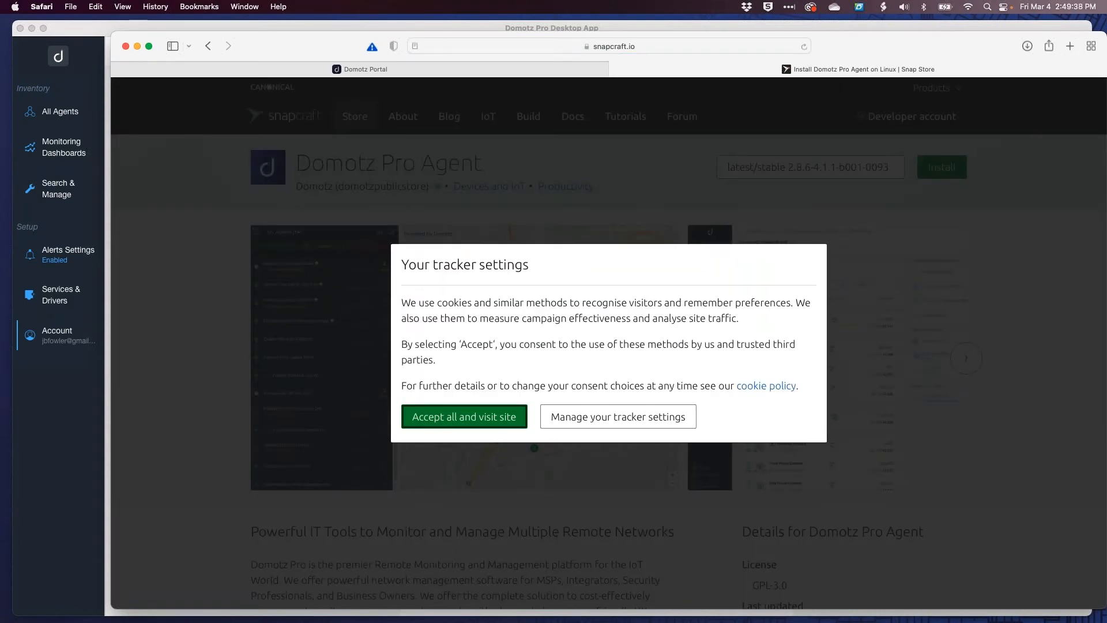
pyautogui.click(460, 409)
pyautogui.scroll(-5, 460, 409)
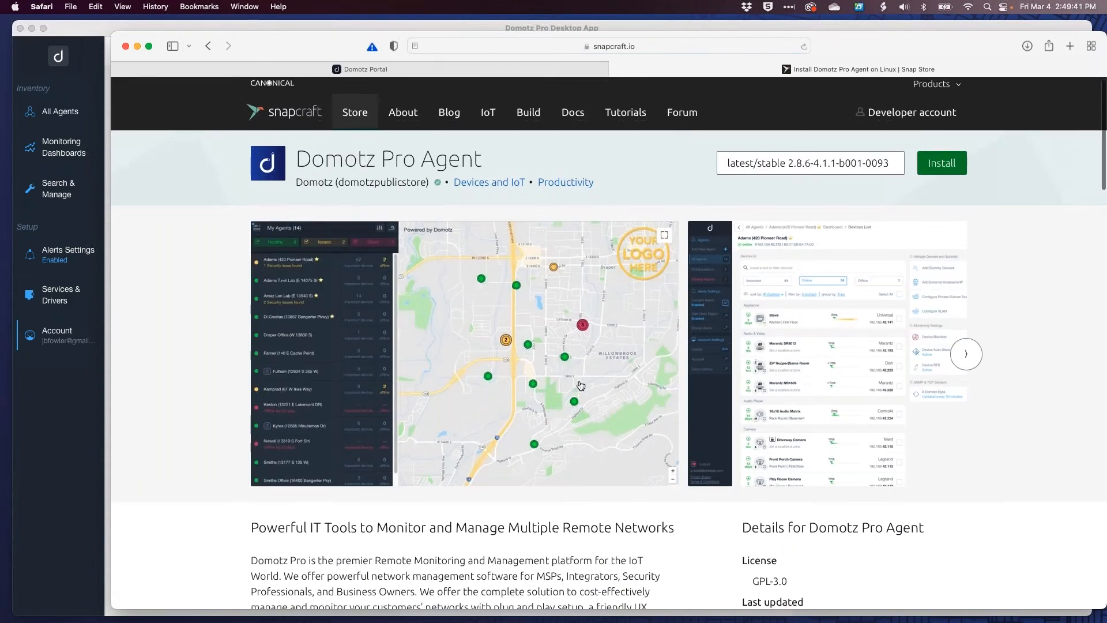
pyautogui.scroll(-5, 460, 409)
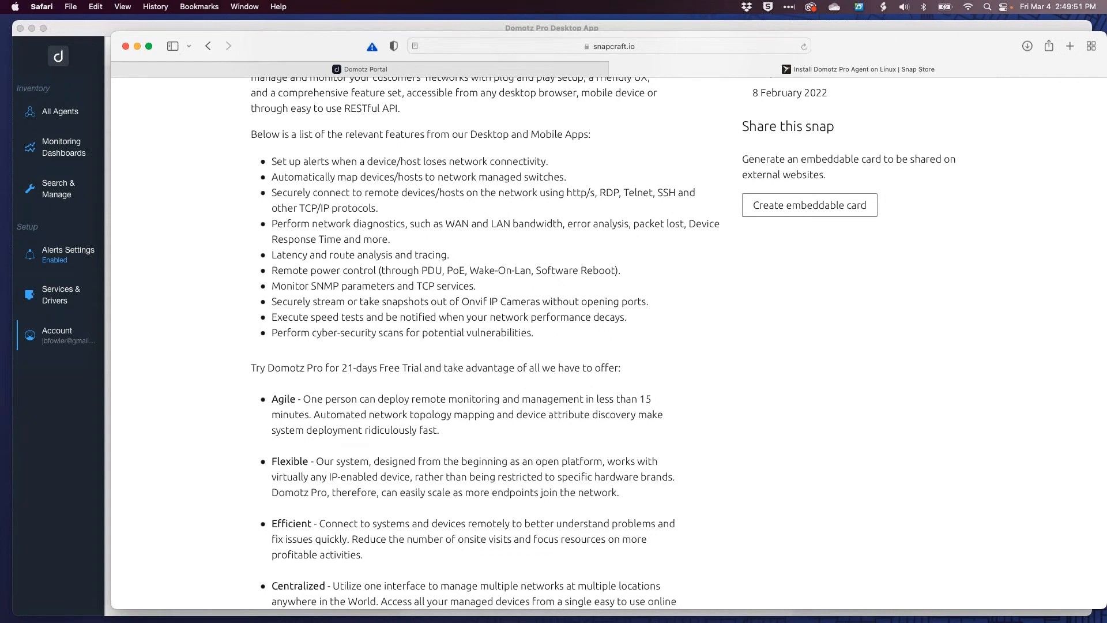
pyautogui.scroll(10, 609, 343)
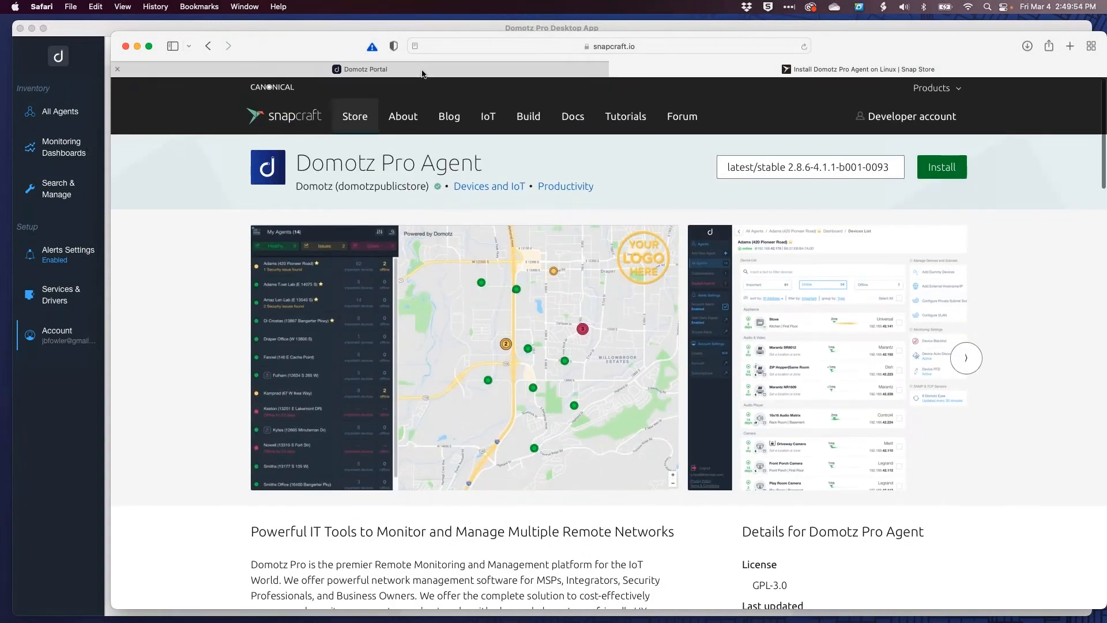
pyautogui.click(423, 72)
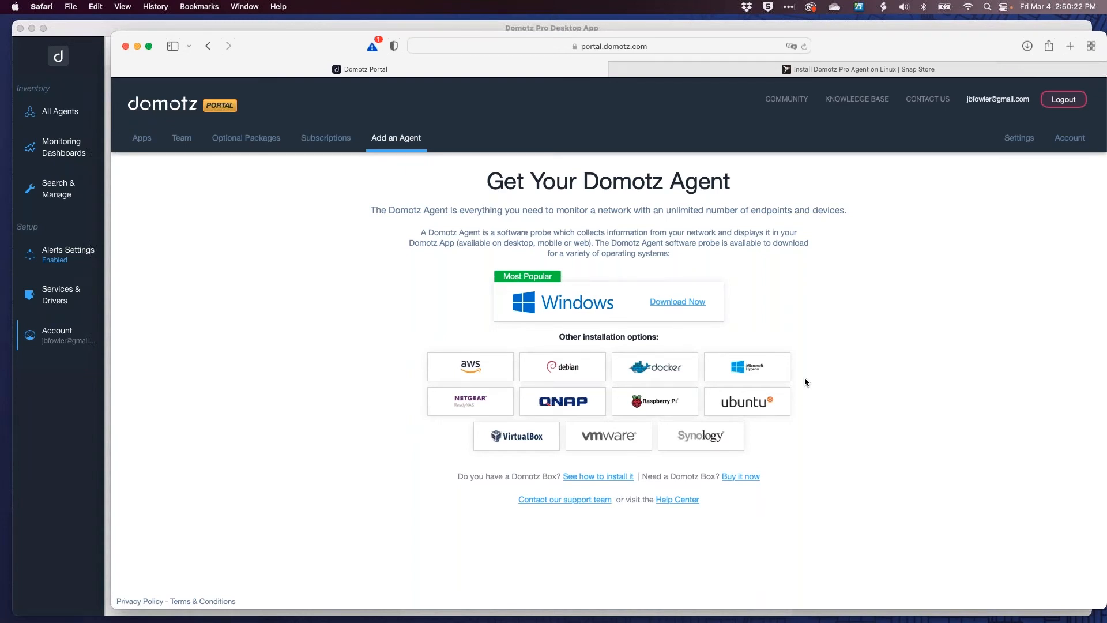
pyautogui.scroll(-1, 739, 370)
# Switch back to Domotz Pro Desktop App, show all agents and zoom the map into the western United States
pyautogui.click(87, 101)
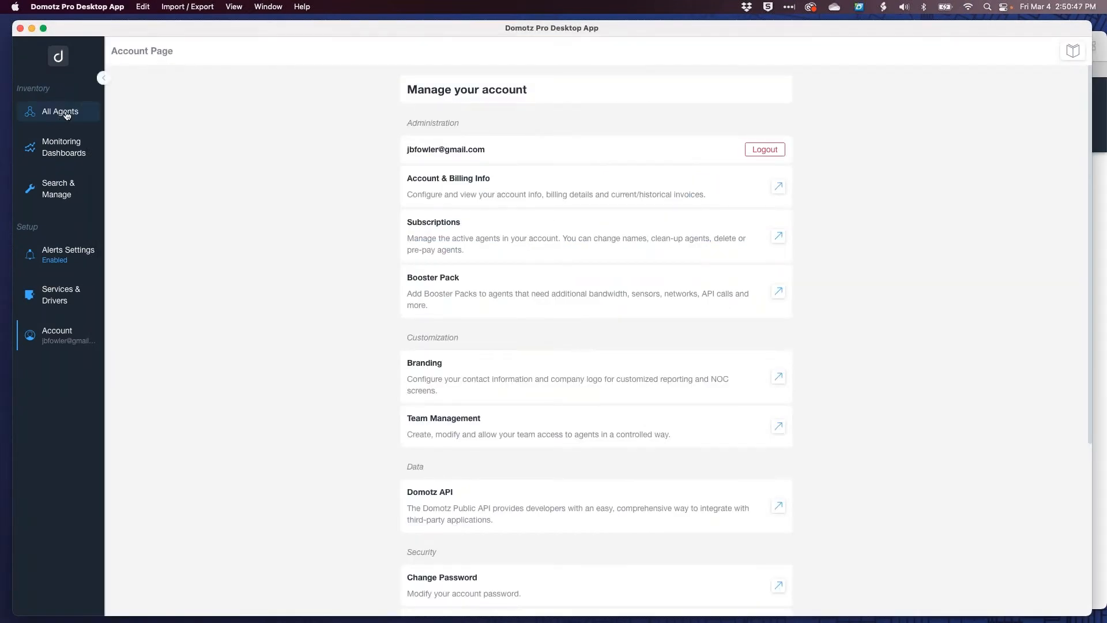
pyautogui.click(67, 114)
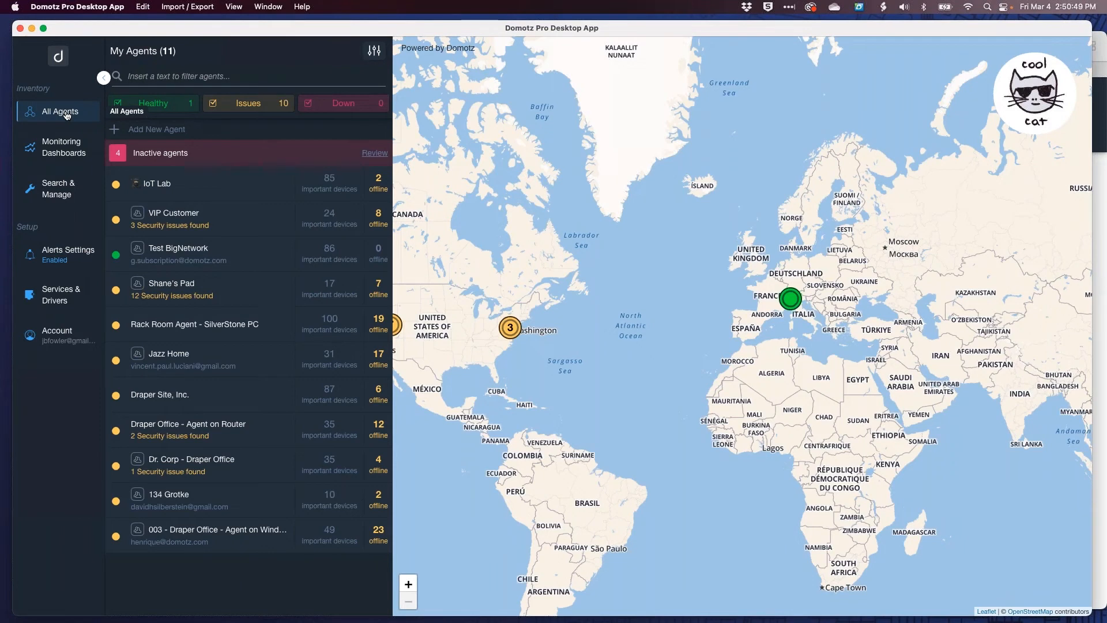
pyautogui.click(526, 324)
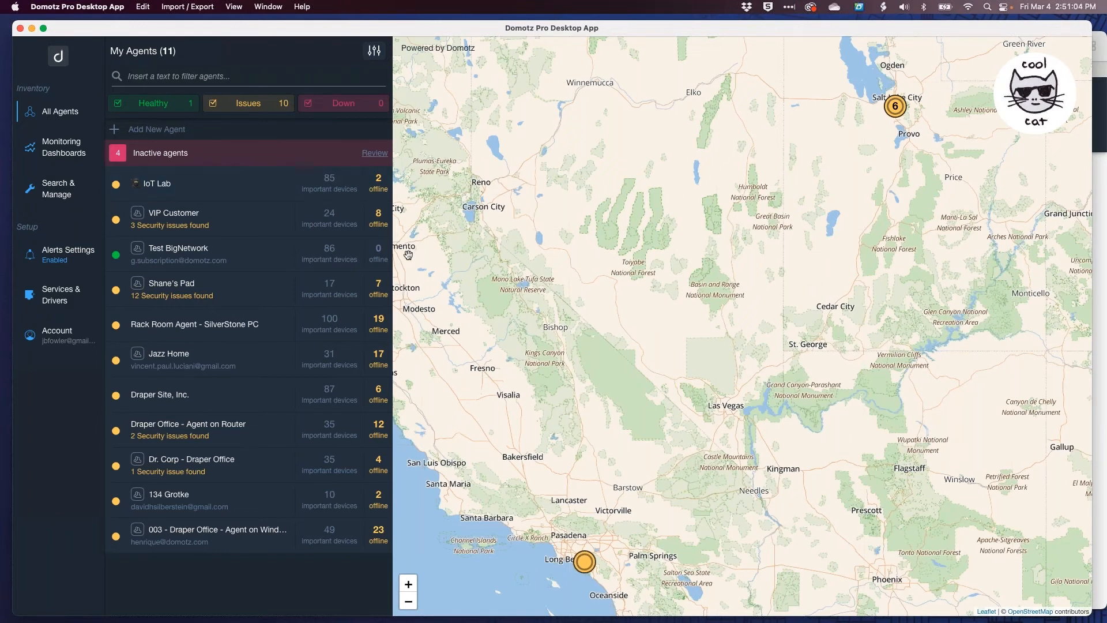
# Open Account & Billing Info from the account page and show the portal's Branding settings
pyautogui.click(79, 334)
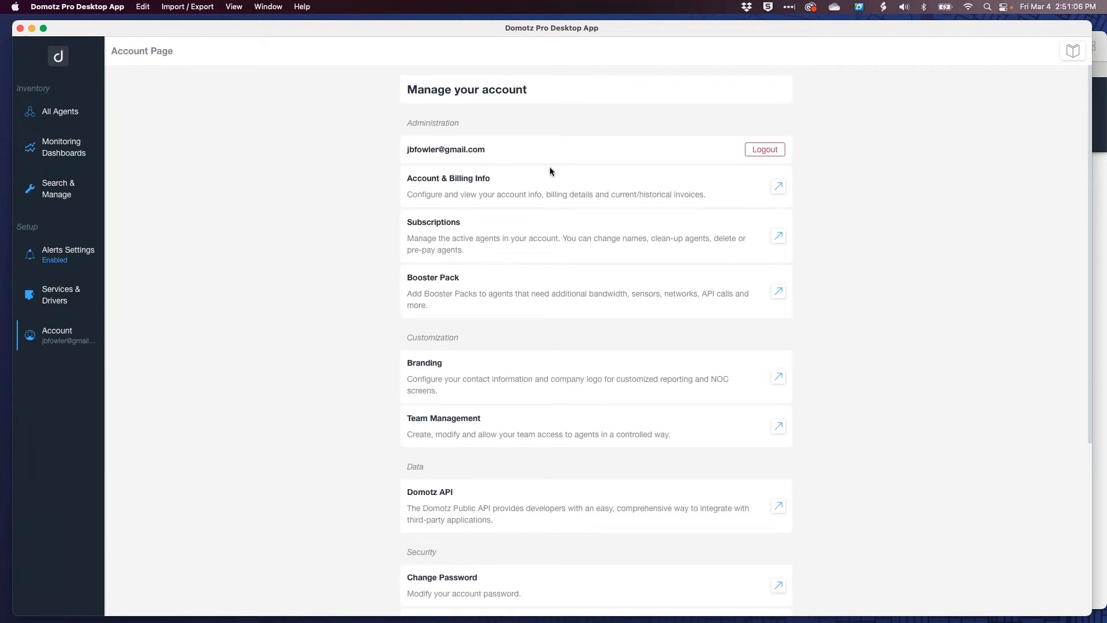
pyautogui.click(778, 186)
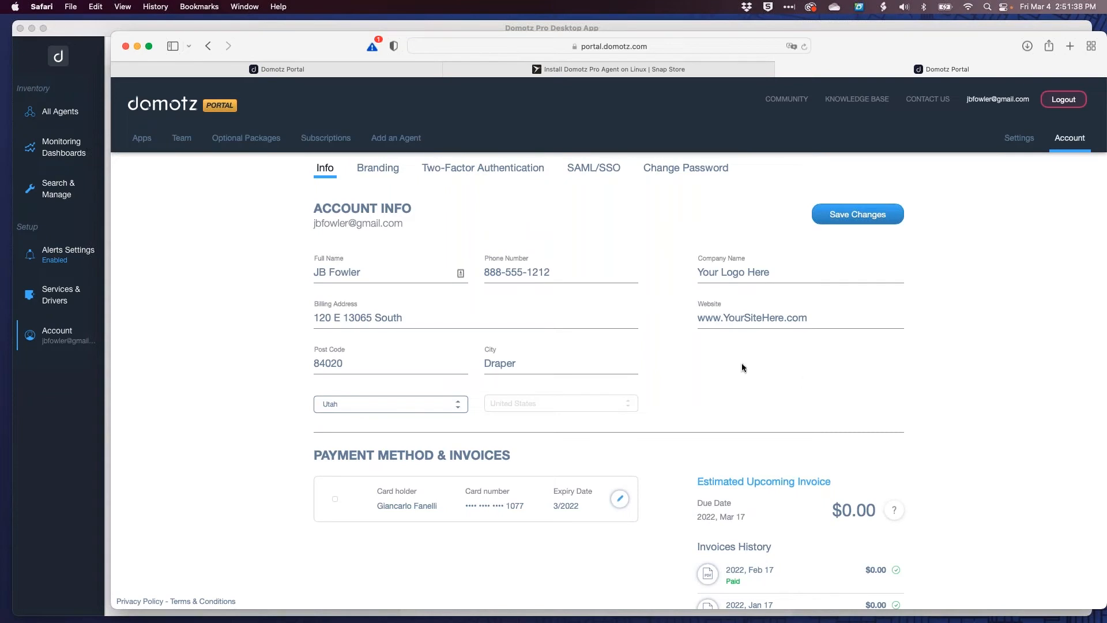
pyautogui.click(387, 180)
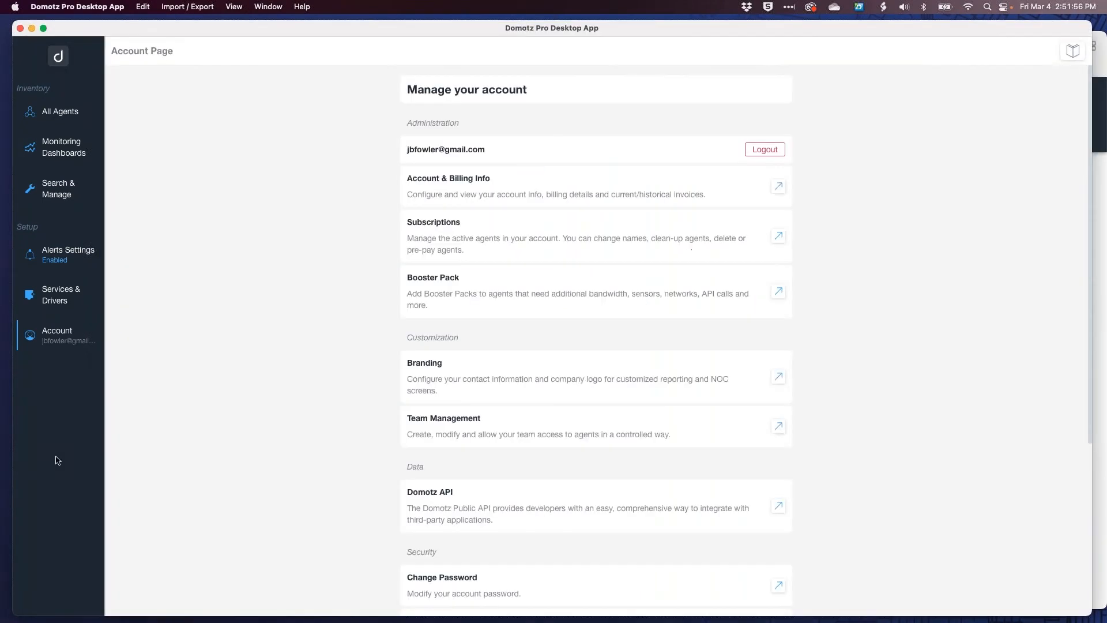
# Show the custom logo on the All Agents map in Domotz Pro Desktop App, and switch back to the Branding page in Safari
pyautogui.click(57, 457)
pyautogui.click(56, 118)
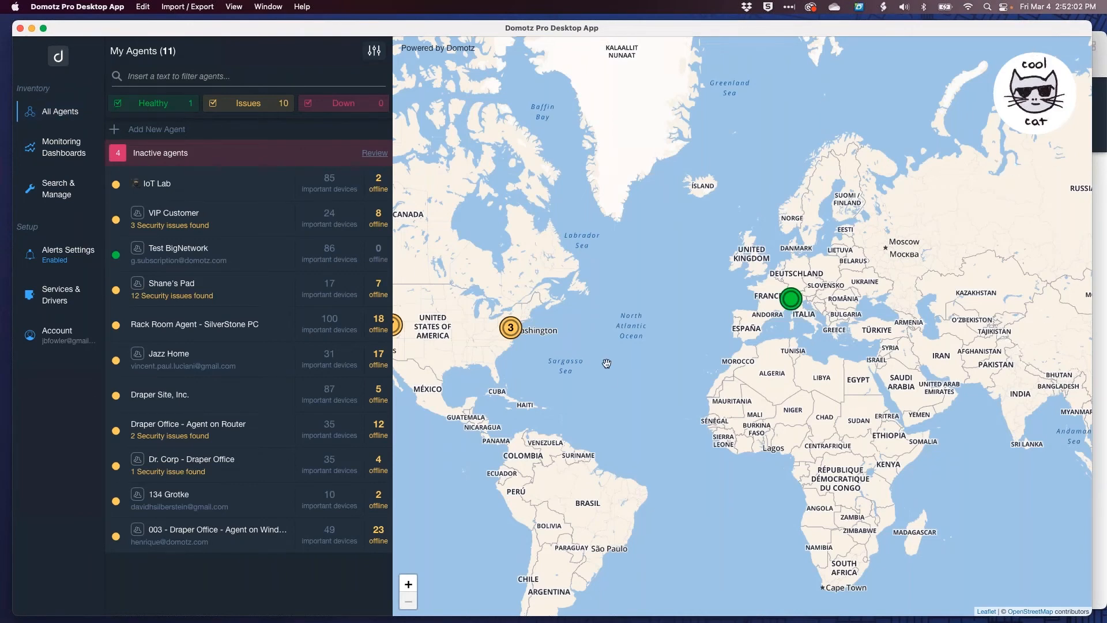
pyautogui.moveTo(606, 358); pyautogui.dragTo(694, 366)
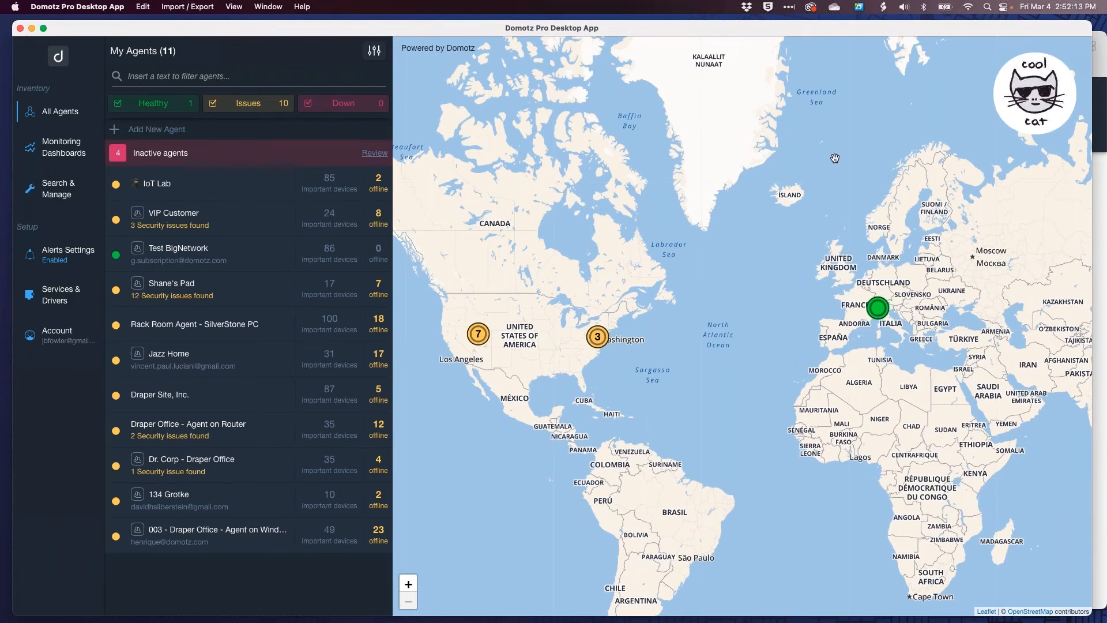
pyautogui.click(1103, 168)
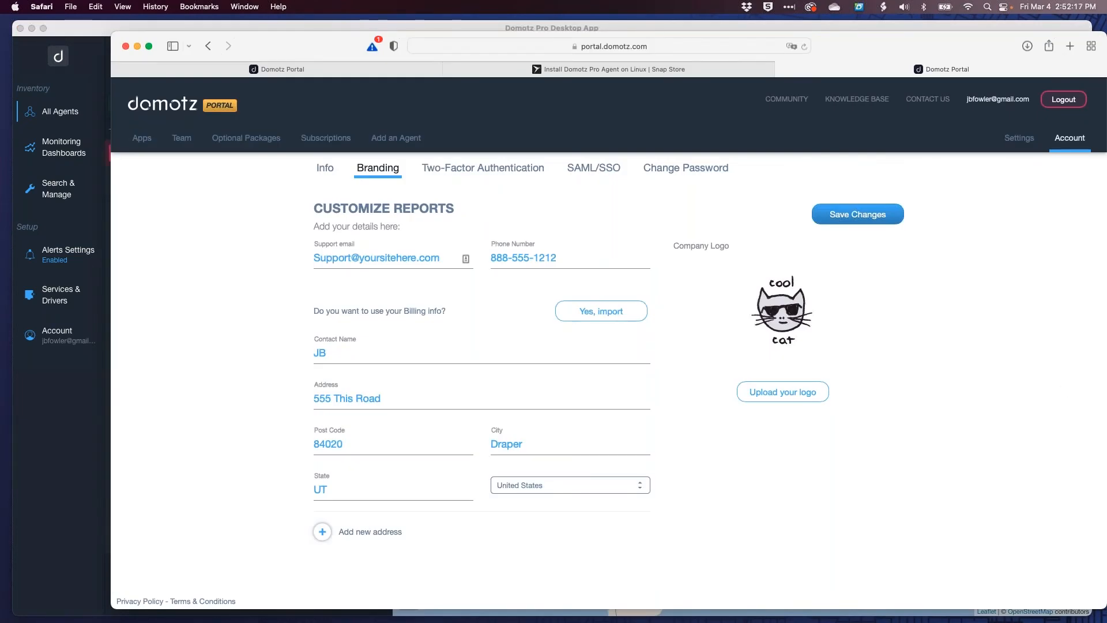
# Show the account's Info page in the Domotz Portal and bring up the Team Structure slide
pyautogui.click(326, 174)
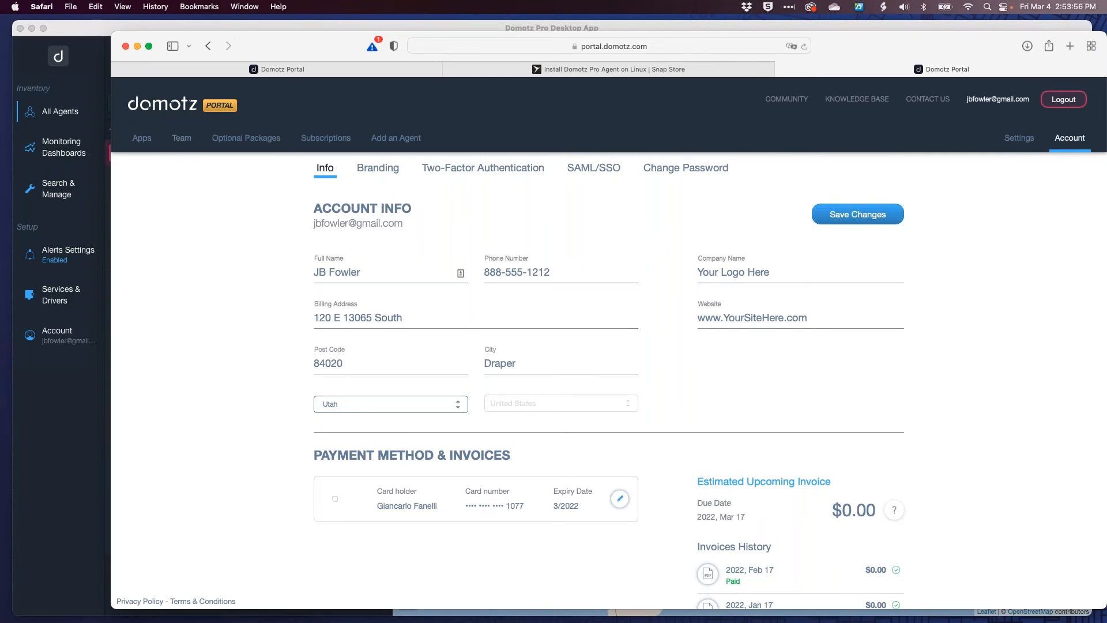
pyautogui.press('super+Tab')
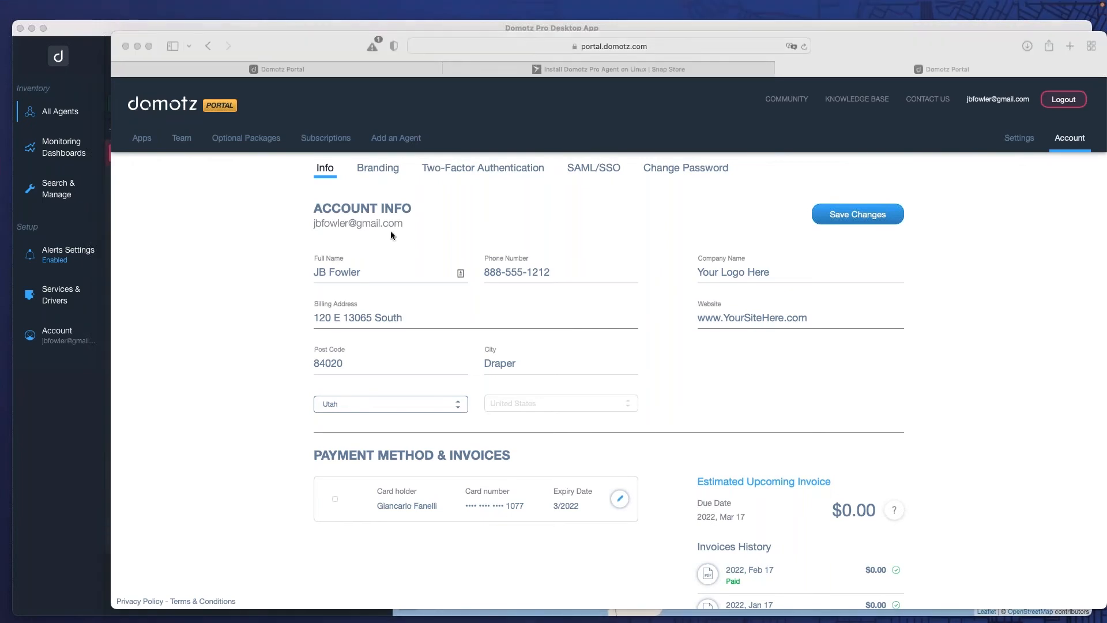
pyautogui.click(370, 1)
pyautogui.click(370, 1)
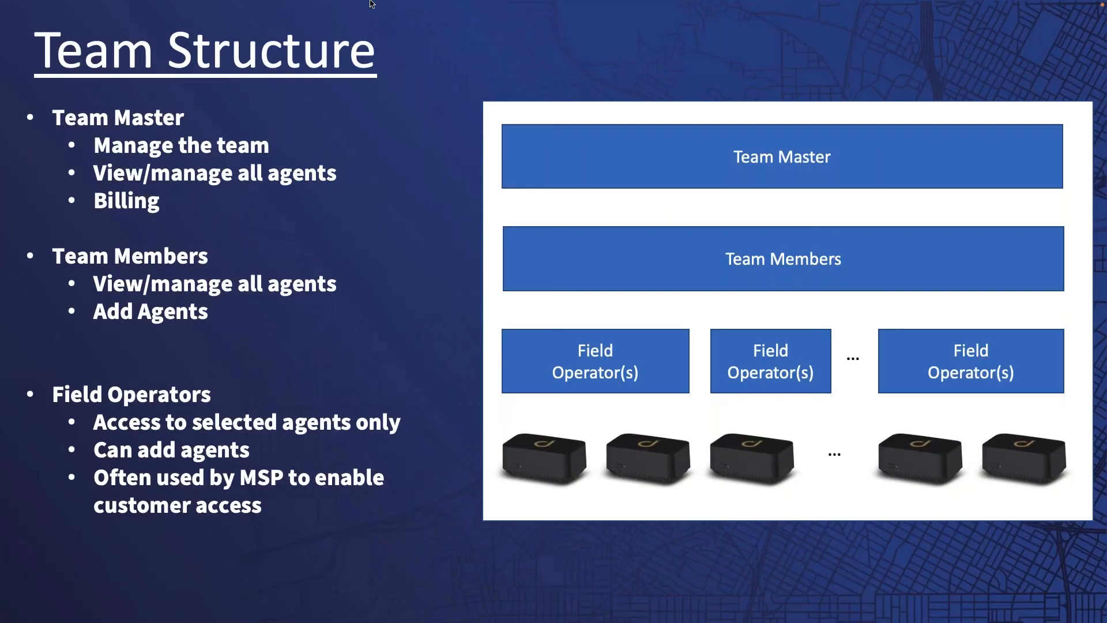
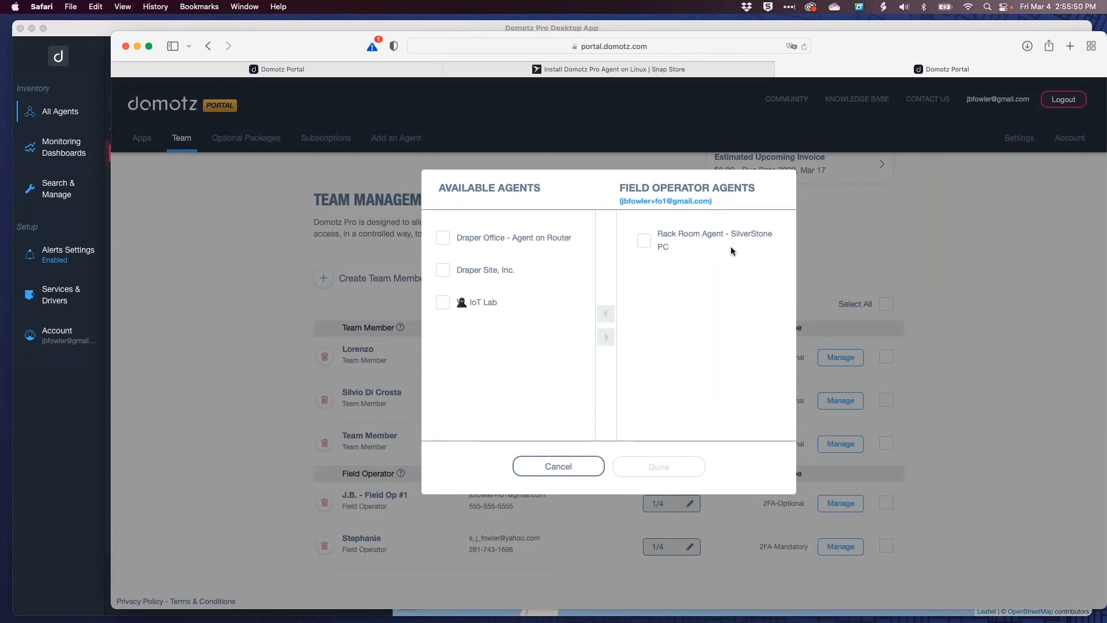
# Close the field operator's agent assignments, and view and dismiss the first team member's authentication type options
pyautogui.click(558, 466)
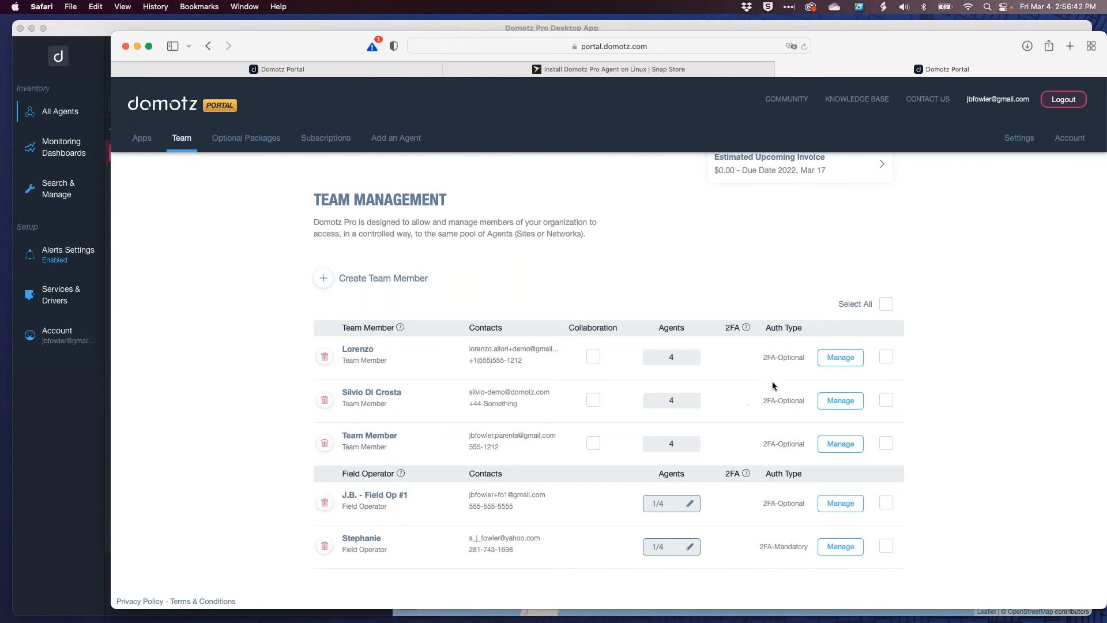
pyautogui.click(841, 357)
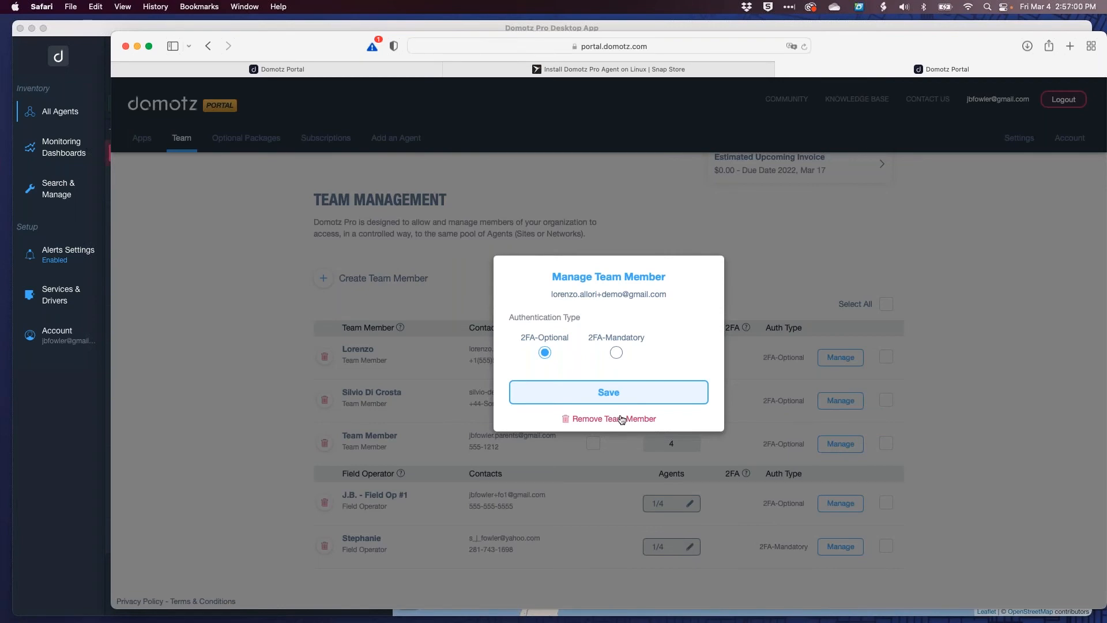
pyautogui.click(945, 268)
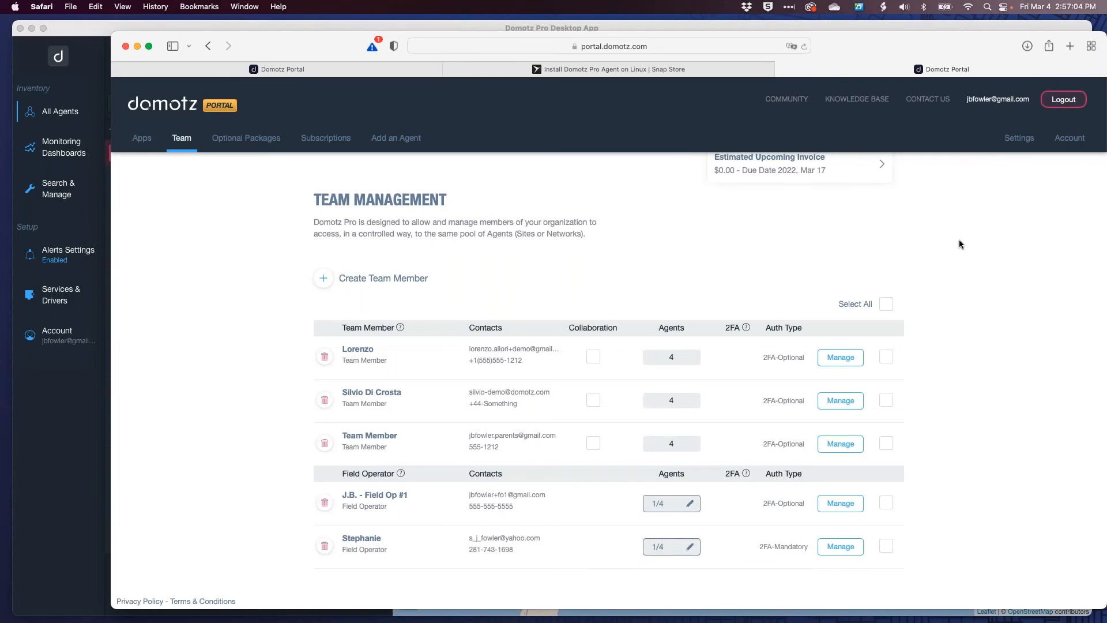
# Show the account's Two-Factor Authentication and SAML/SSO settings
pyautogui.click(1074, 144)
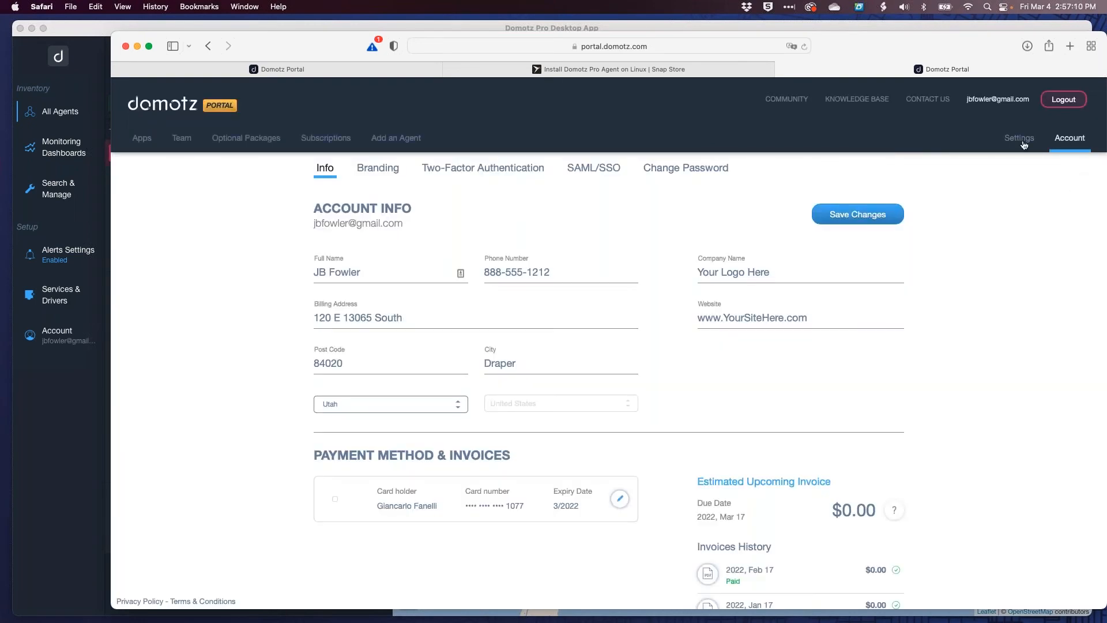
pyautogui.click(477, 172)
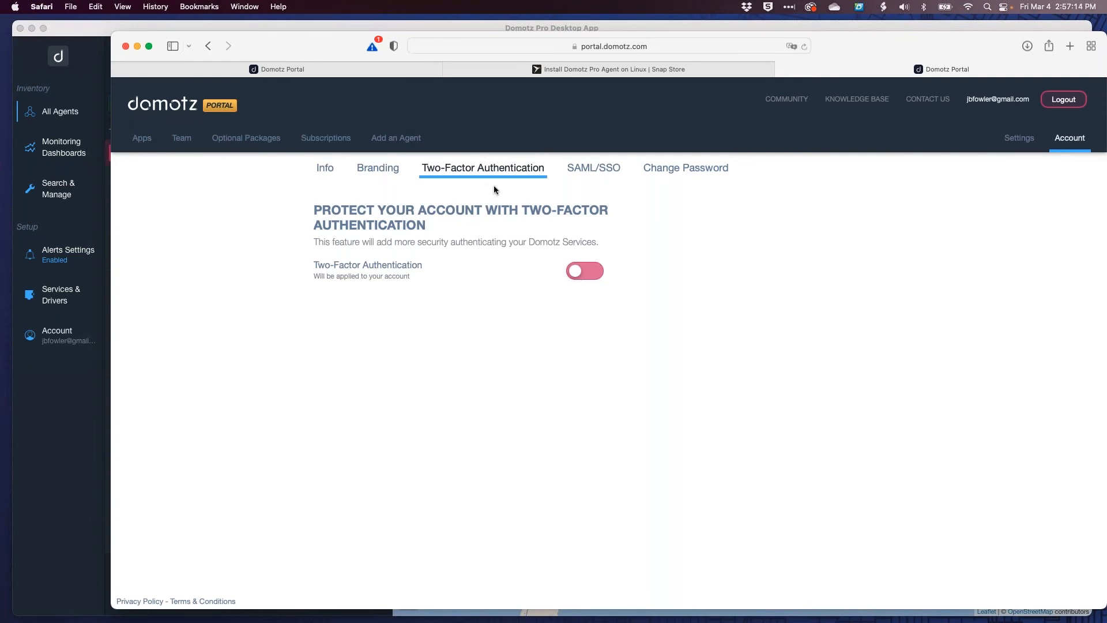
pyautogui.click(602, 166)
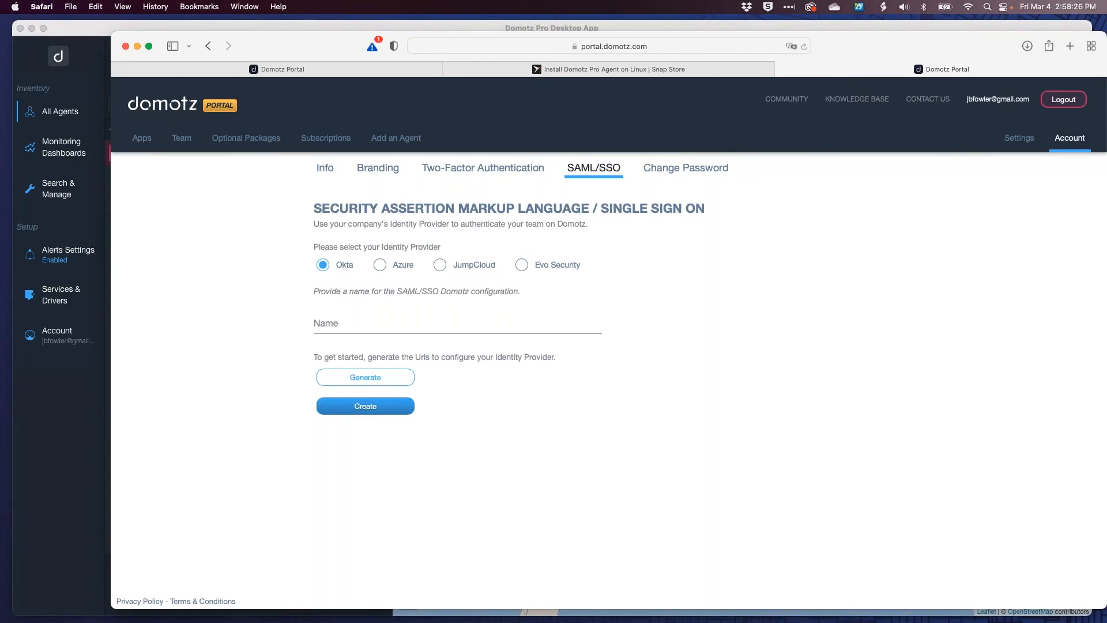
# Switch to Domotz Pro Desktop App and open Agent & Customer Configuration for the Draper Site, Inc. agent
pyautogui.click(90, 432)
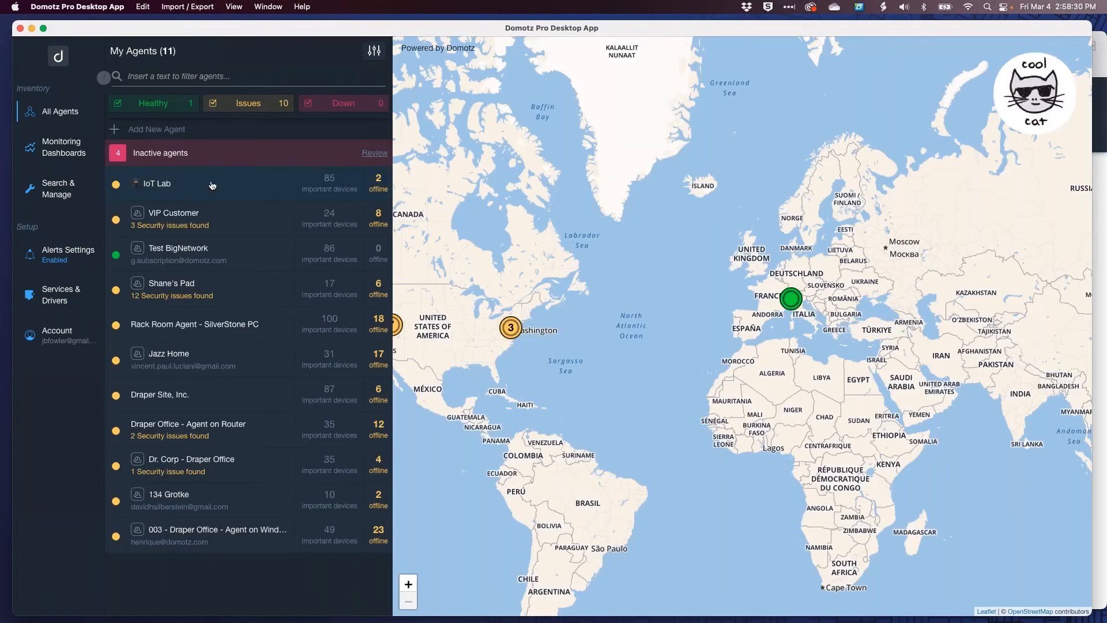
pyautogui.click(227, 397)
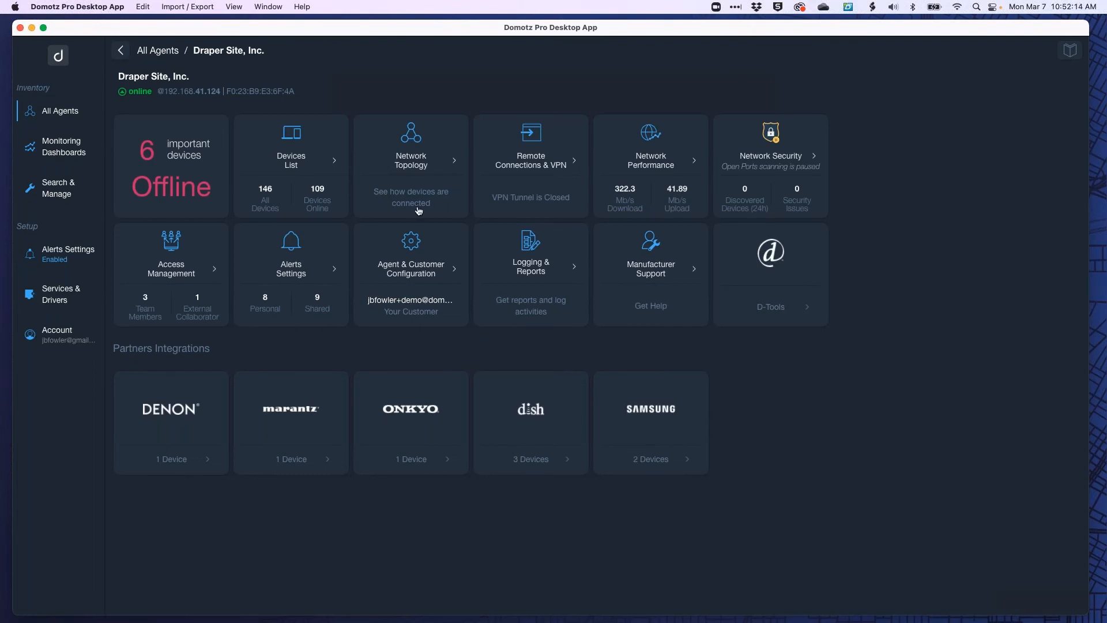
pyautogui.click(419, 266)
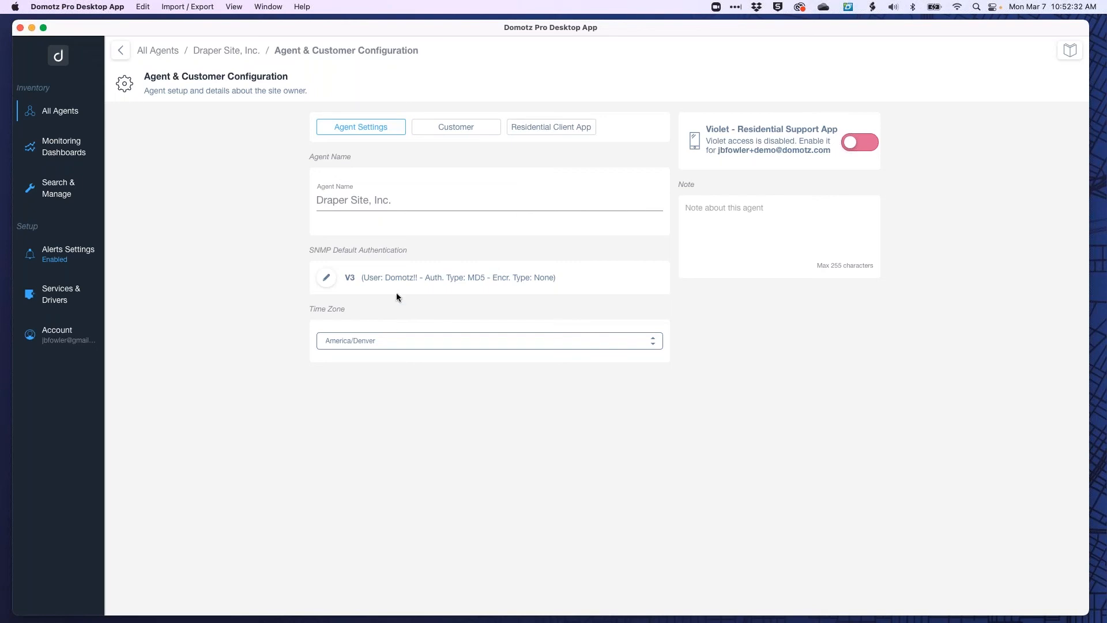
# View the agent's Customer details, and open and dismiss the site location picker
pyautogui.click(465, 129)
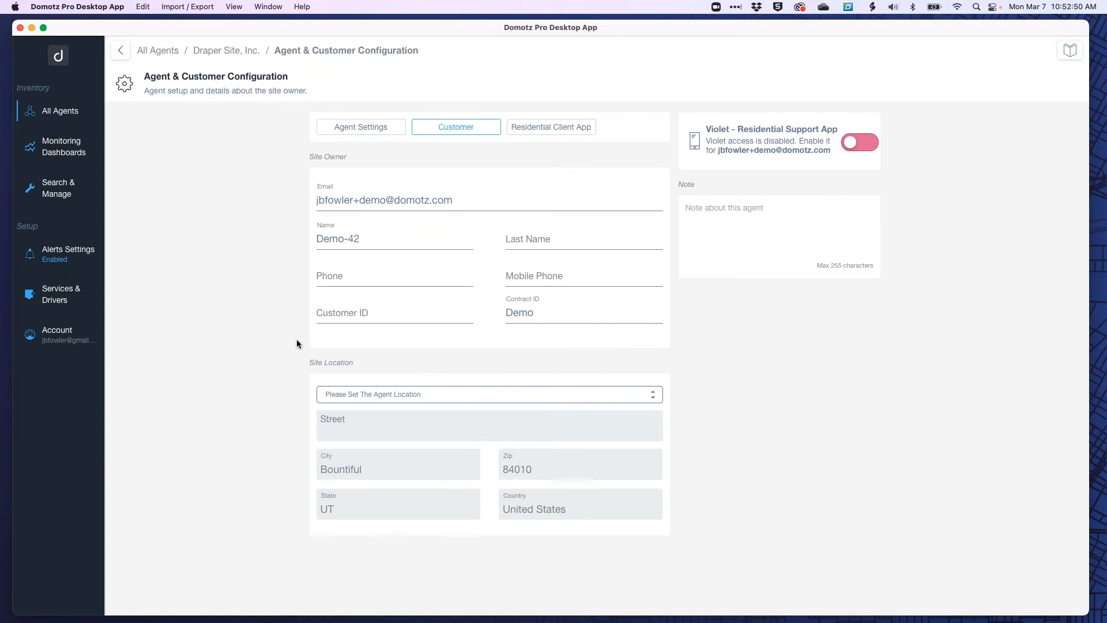
pyautogui.click(450, 395)
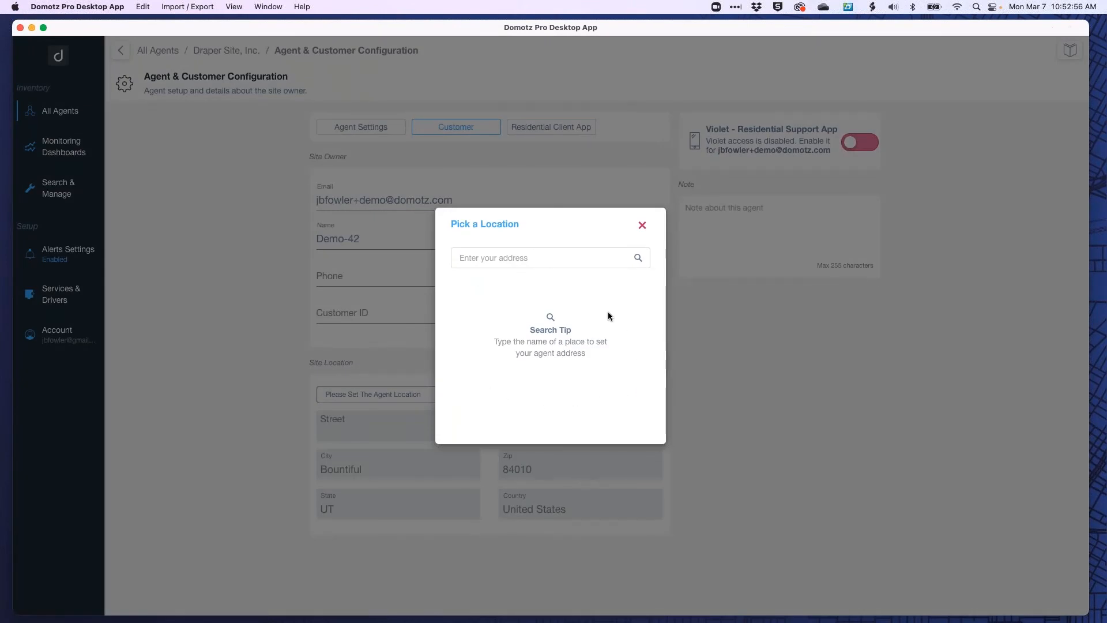
pyautogui.click(641, 225)
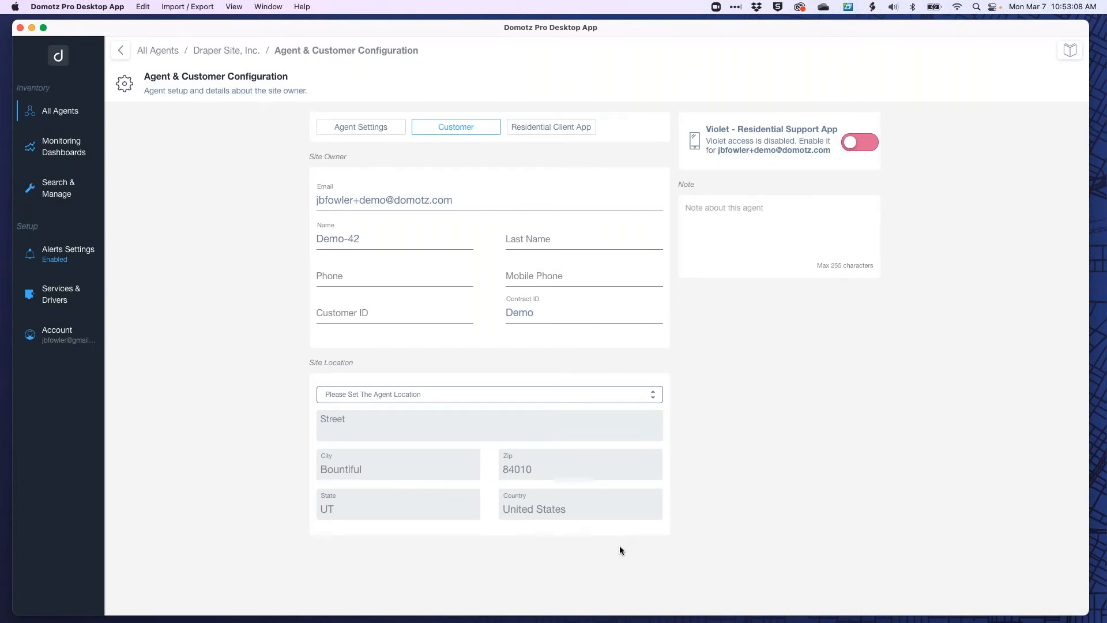
# Return to the Draper Site, Inc. overview and browse its Devices List, ending at the Equipment Closet devices
pyautogui.click(241, 58)
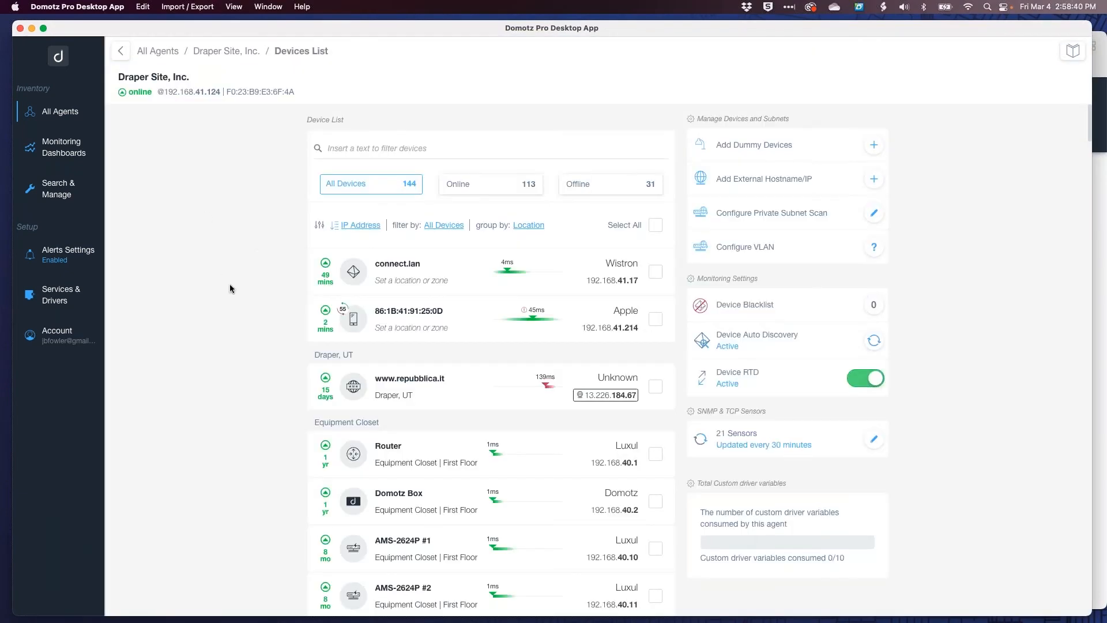
pyautogui.click(217, 57)
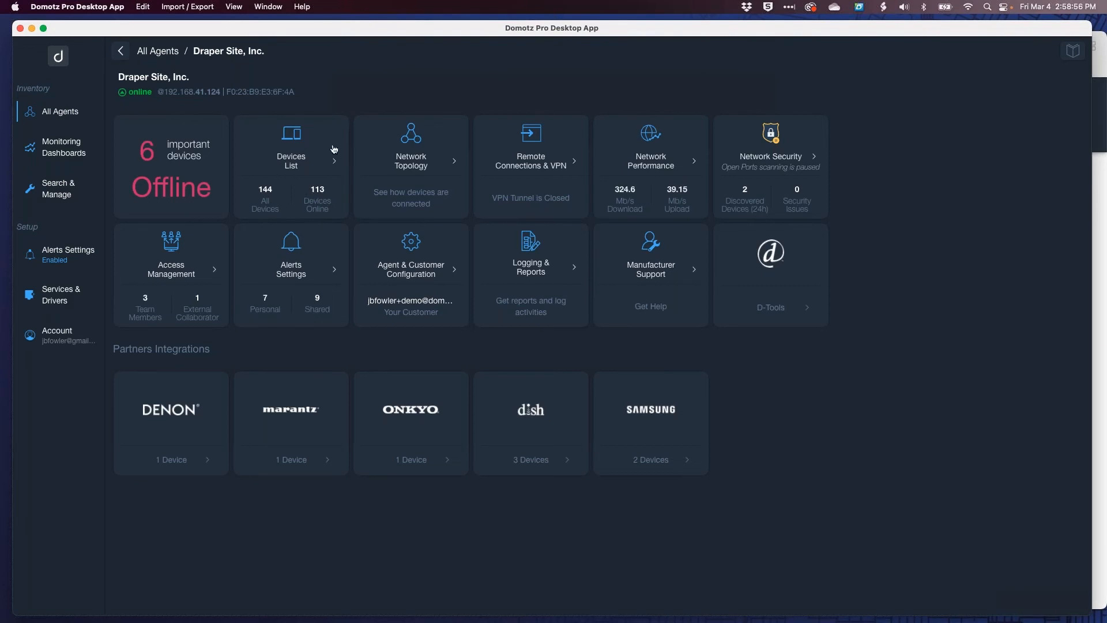
pyautogui.click(302, 149)
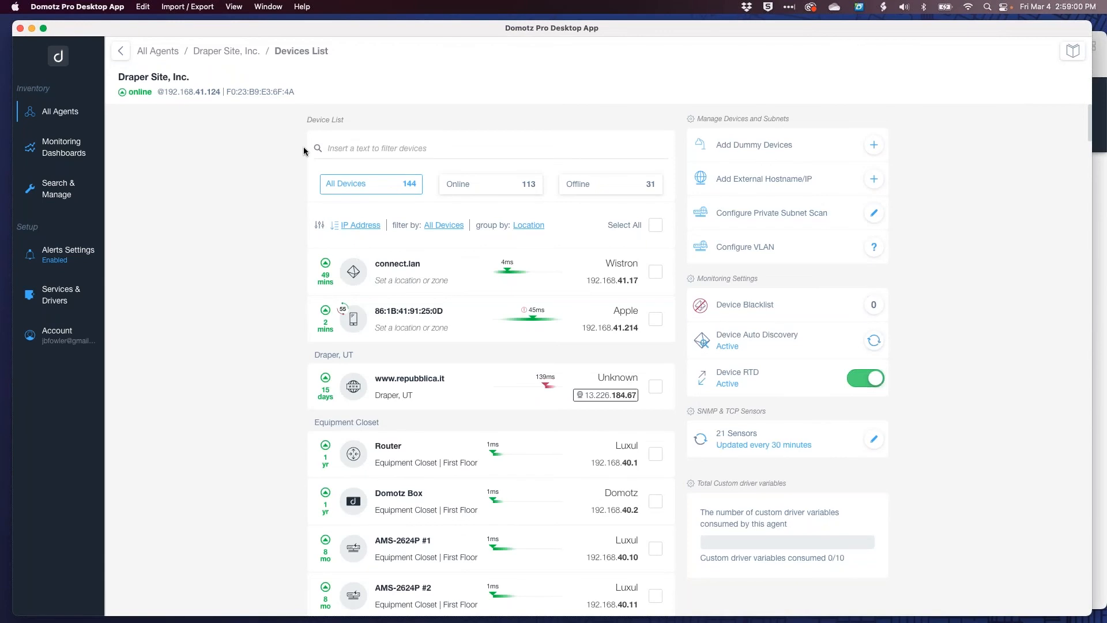
pyautogui.scroll(-5, 496, 545)
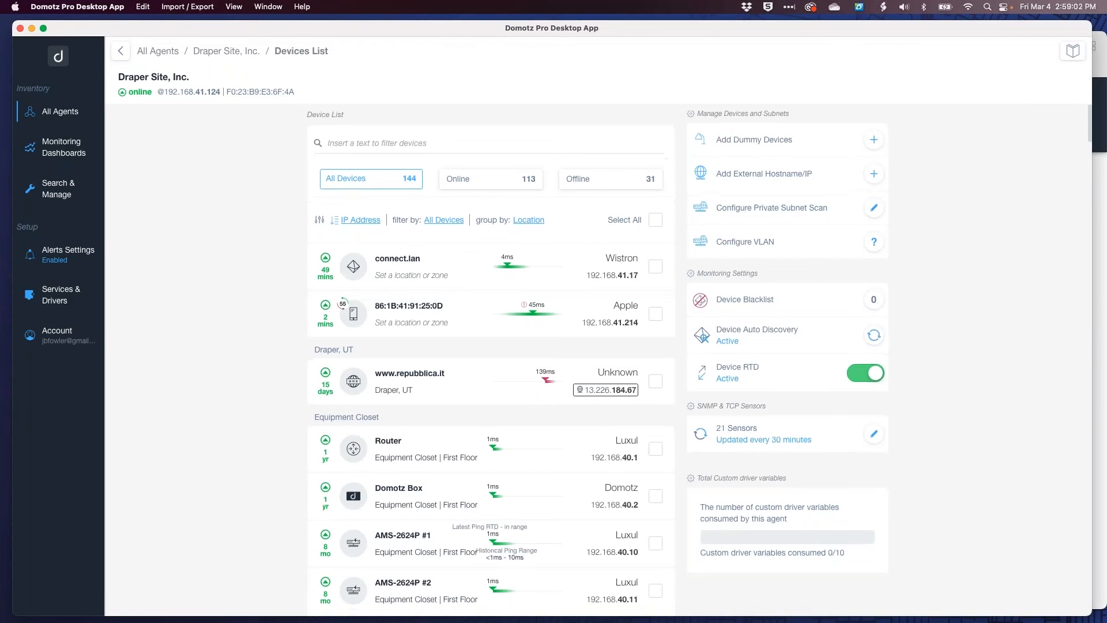
pyautogui.scroll(-10, 496, 546)
pyautogui.scroll(3, 496, 546)
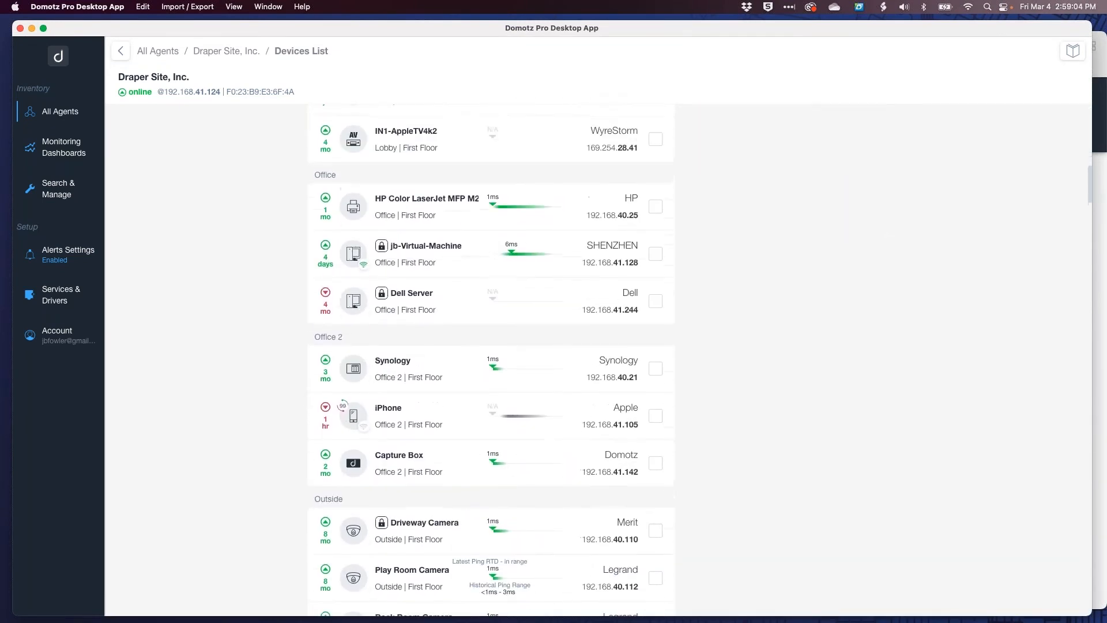
pyautogui.scroll(4, 492, 360)
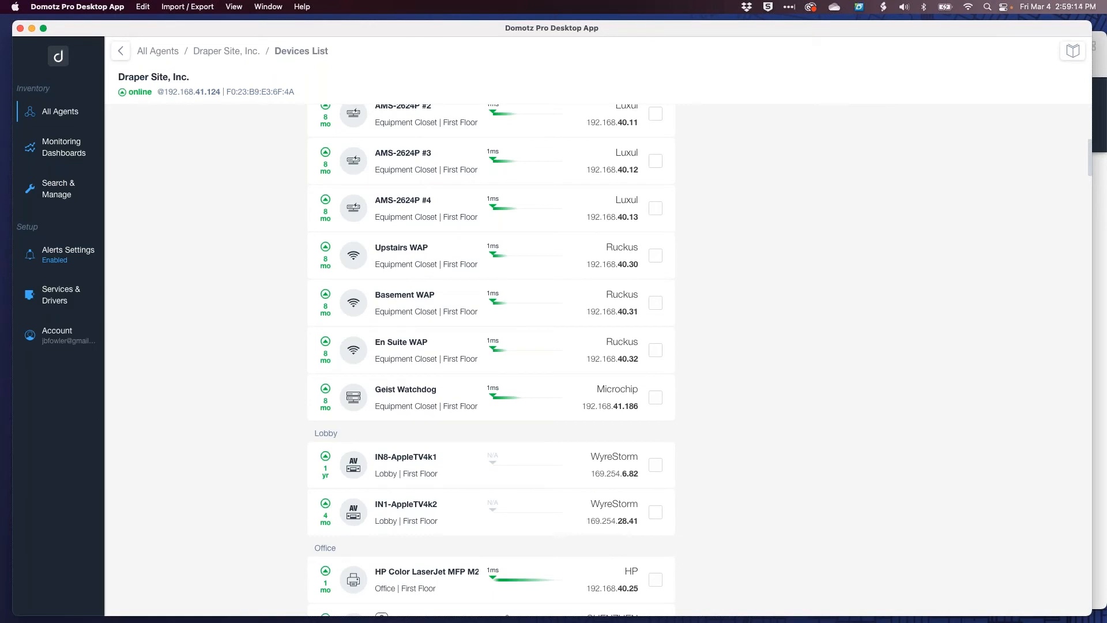
pyautogui.scroll(3, 427, 424)
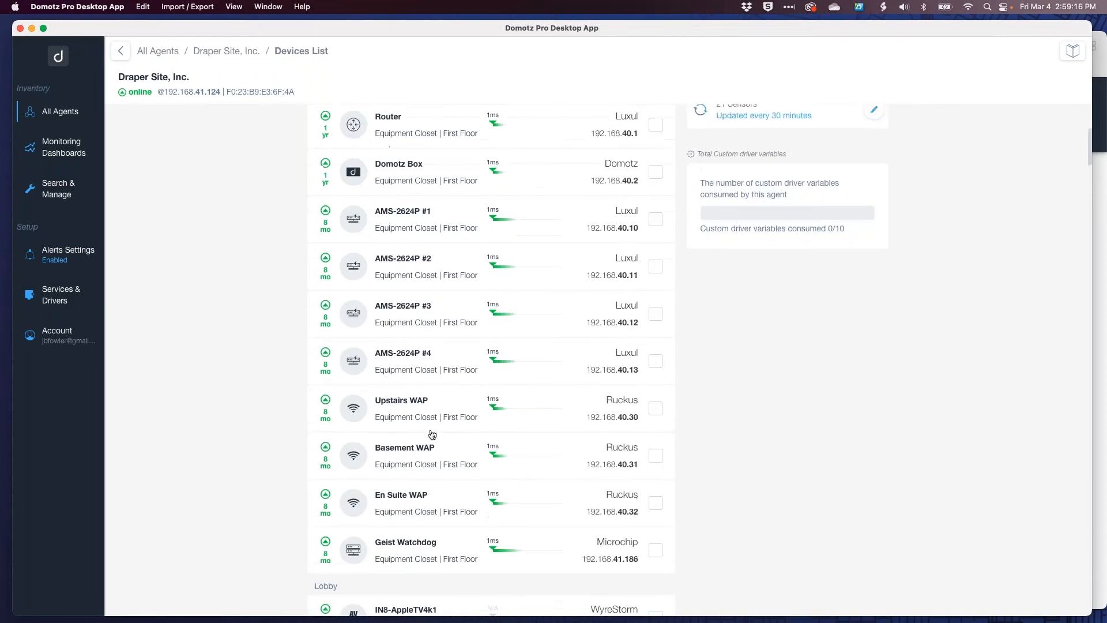
# Open the details of switch AMS-2624P #1 and review its status and device properties
pyautogui.click(423, 230)
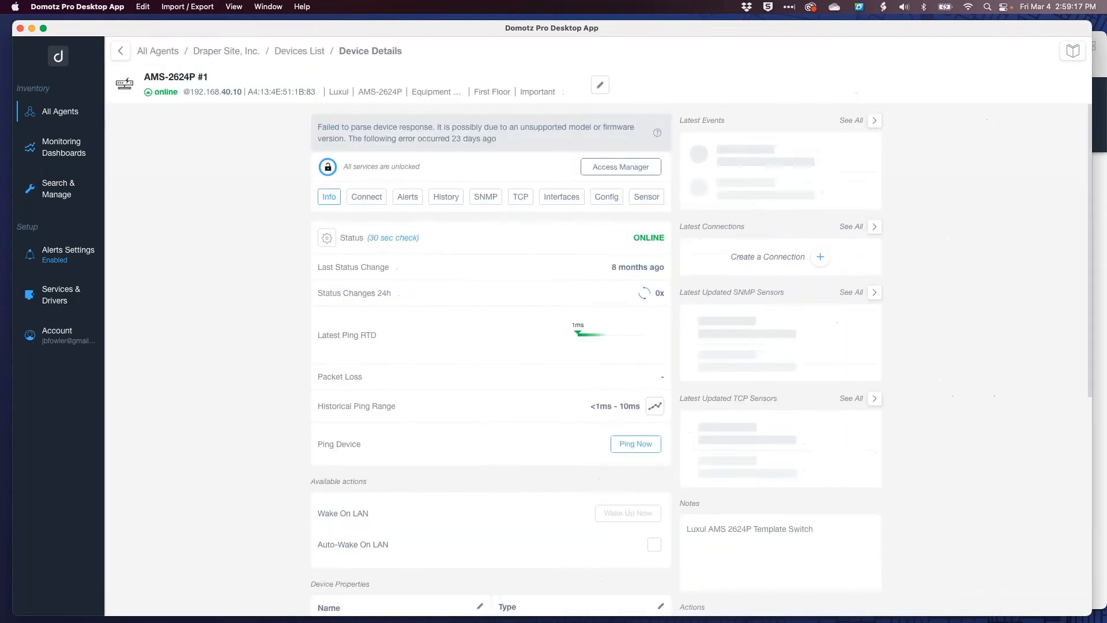
pyautogui.scroll(-7, 517, 427)
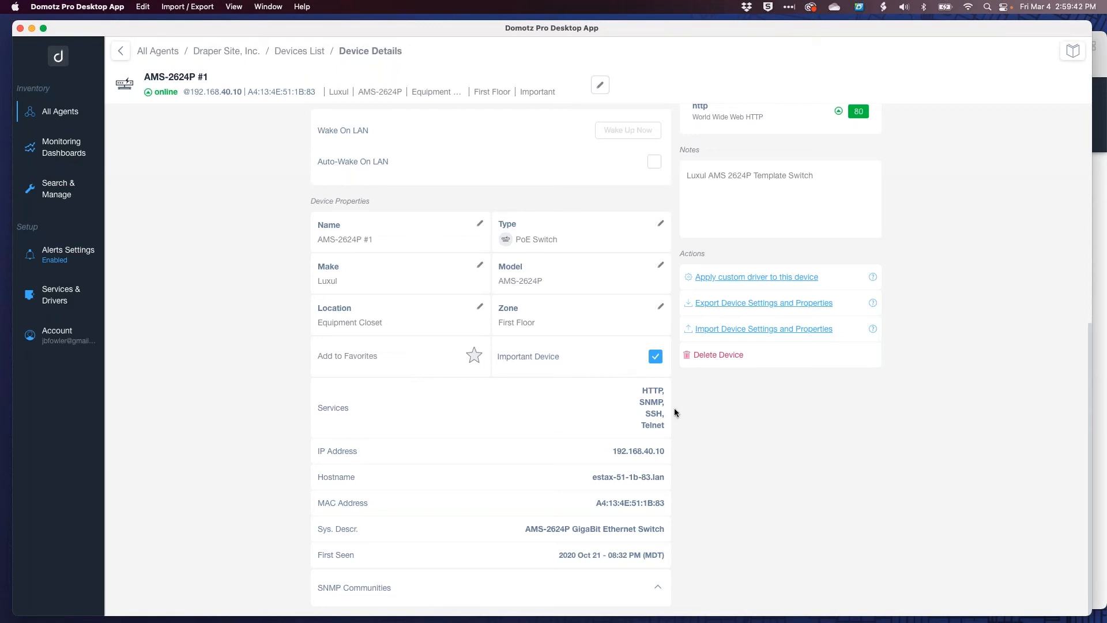
pyautogui.scroll(8, 365, 227)
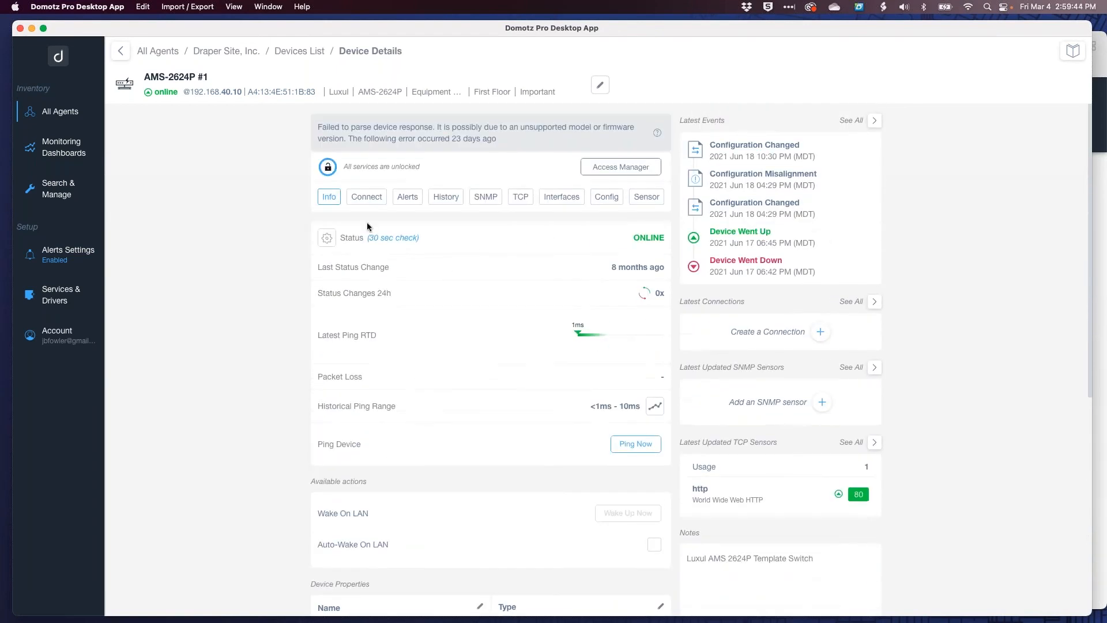
# Show the switch's available remote connections, and view and close its Credentials Manager
pyautogui.click(366, 185)
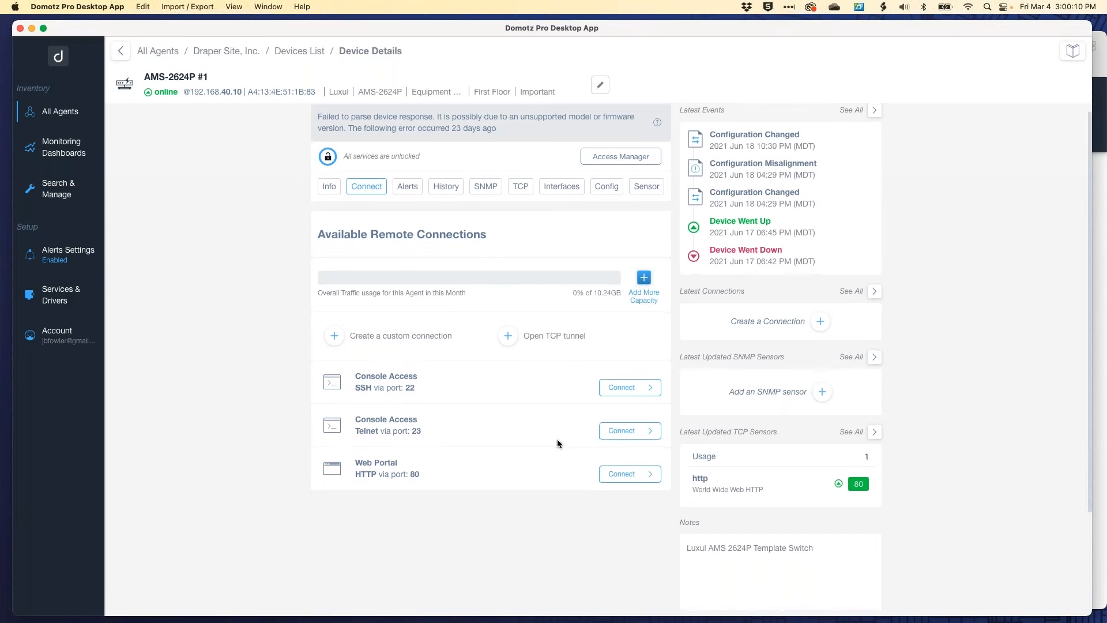
pyautogui.scroll(-1, 557, 440)
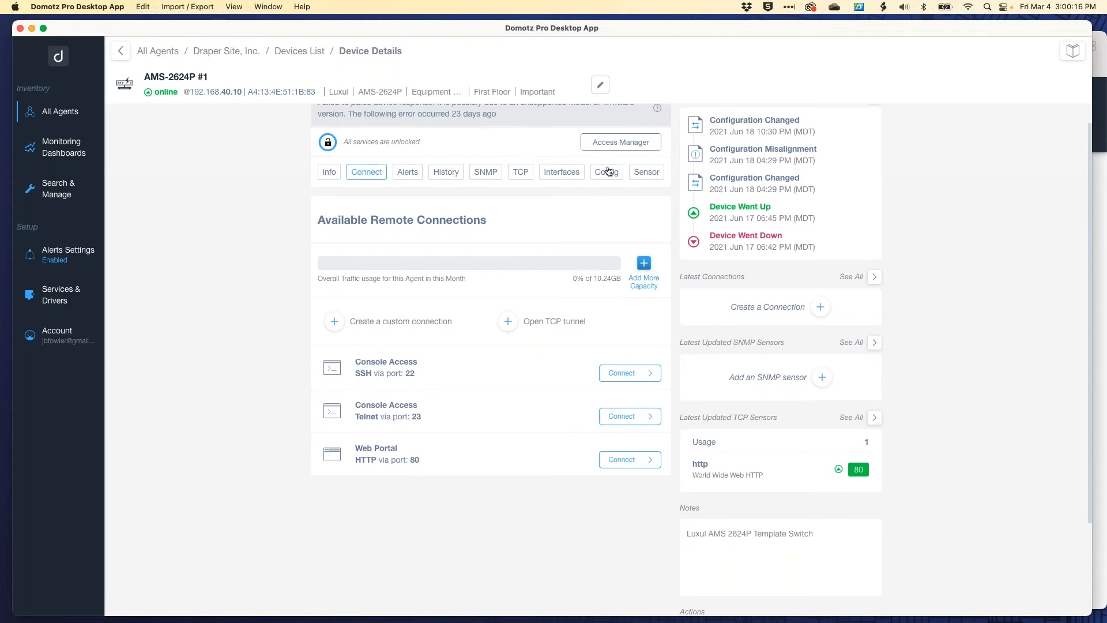
pyautogui.click(620, 143)
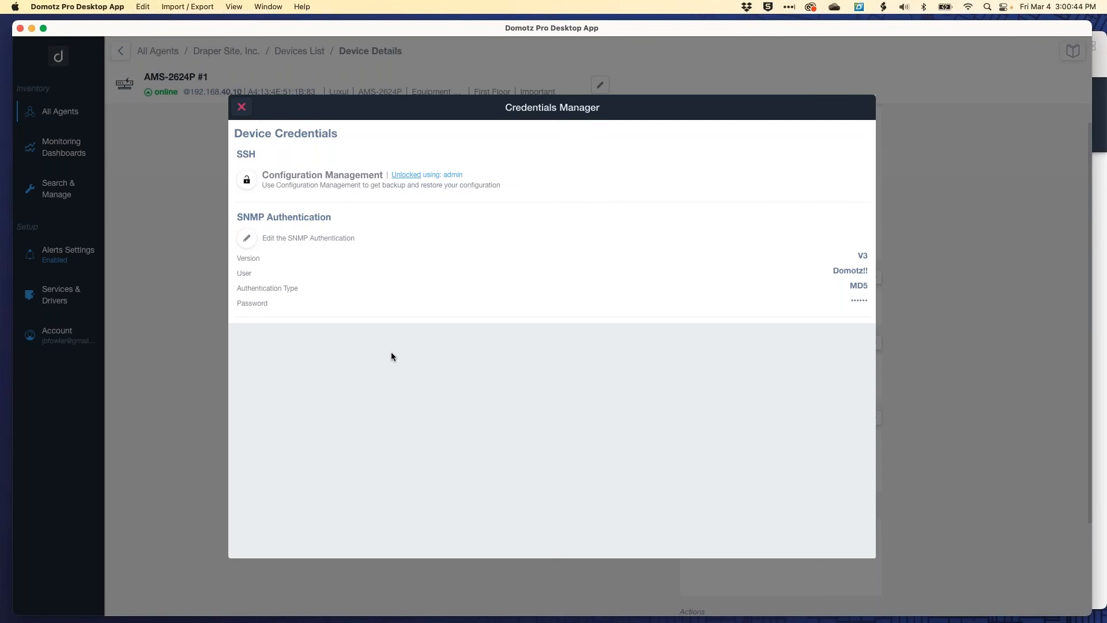
pyautogui.click(242, 107)
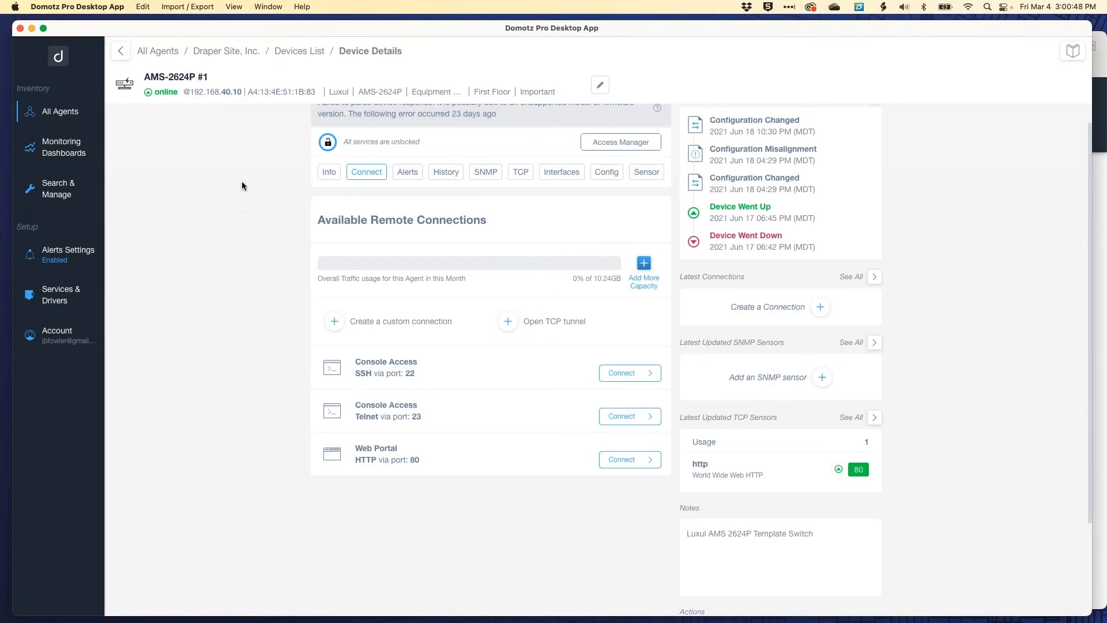
# Return to the Devices List of Draper Site, Inc. and export it as a spreadsheet opened in Excel
pyautogui.click(301, 53)
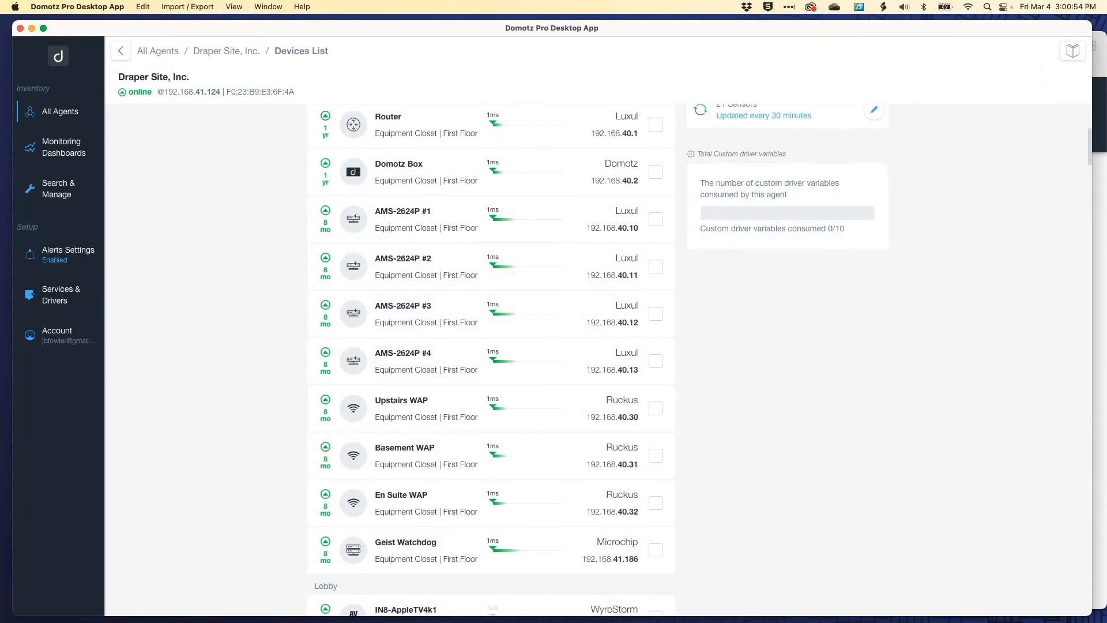
pyautogui.scroll(1, 491, 360)
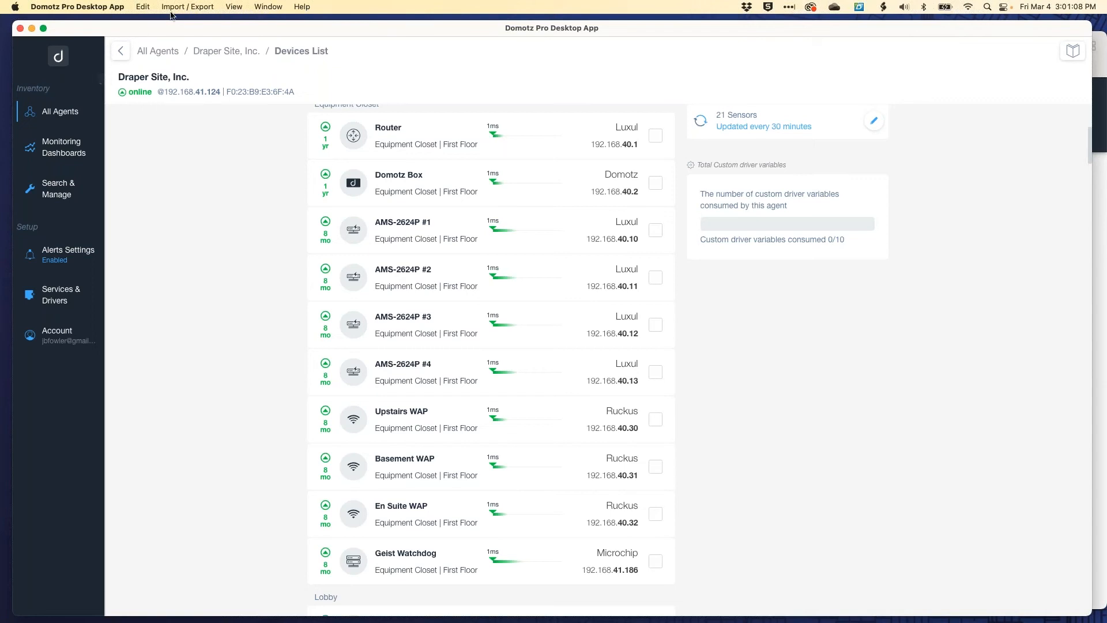
pyautogui.click(190, 8)
pyautogui.click(192, 49)
pyautogui.click(736, 344)
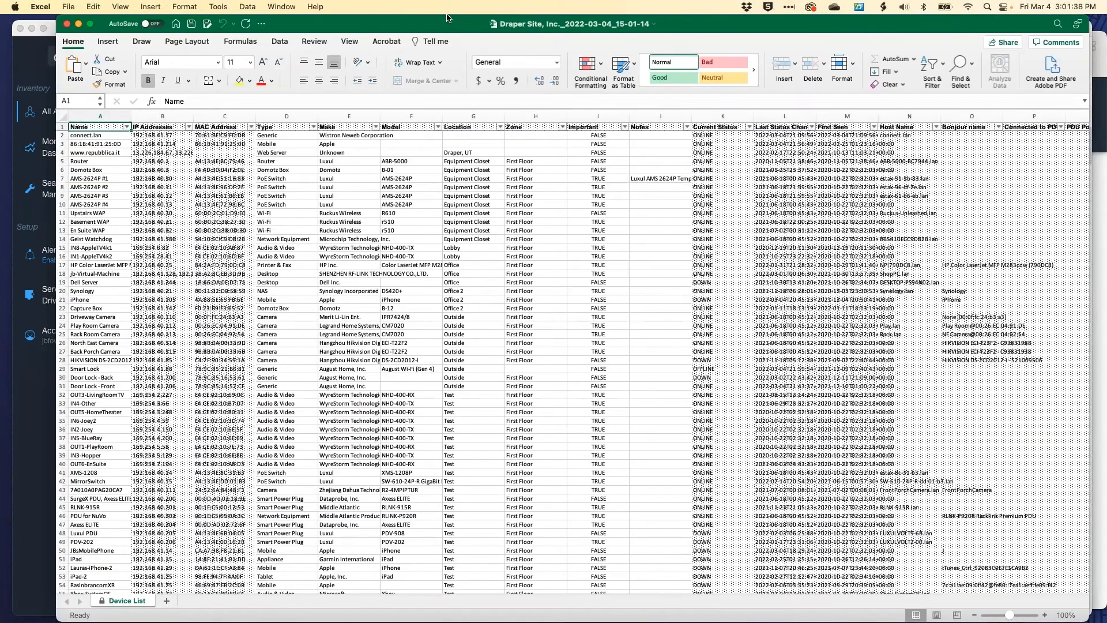
# Filter the exported device list's Type column to show only Camera entries
pyautogui.moveTo(461, 17); pyautogui.dragTo(440, 18)
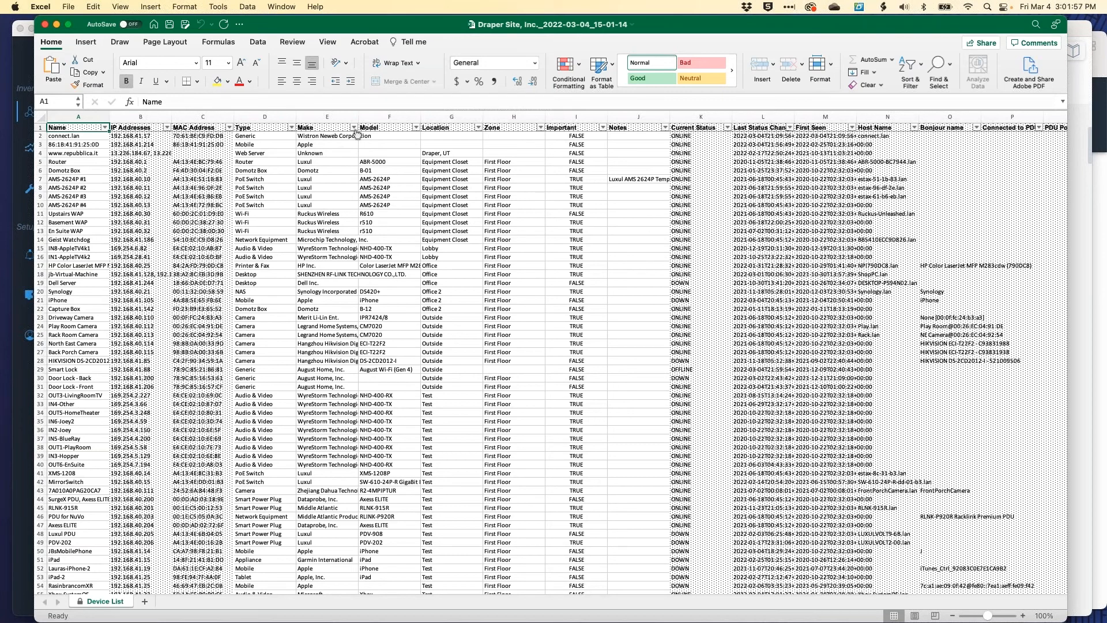
pyautogui.click(291, 127)
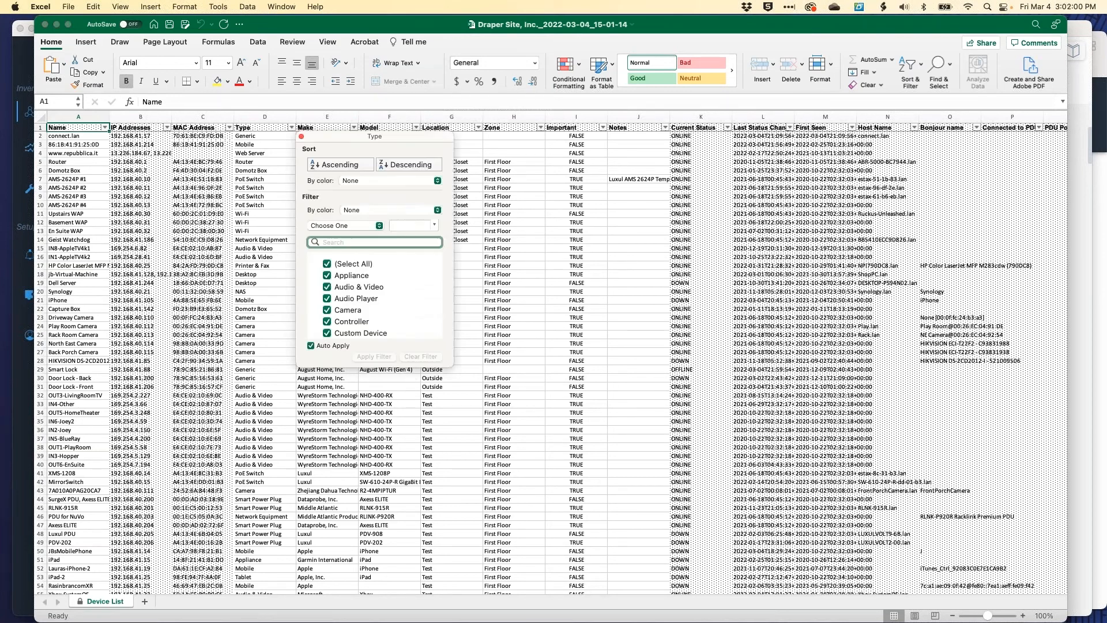
pyautogui.click(326, 264)
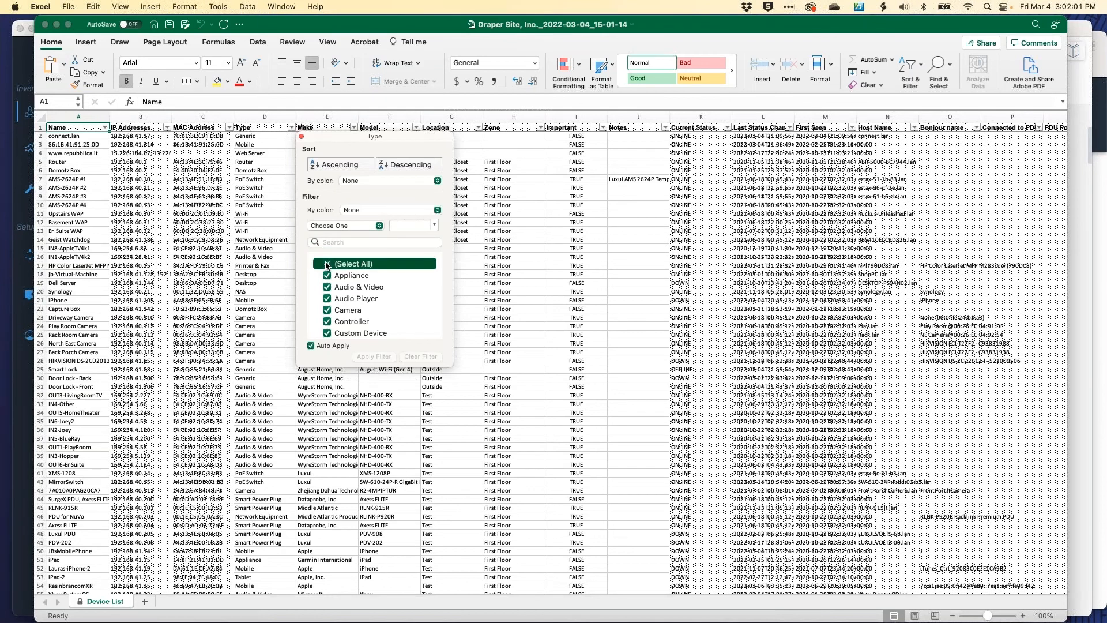
pyautogui.click(325, 310)
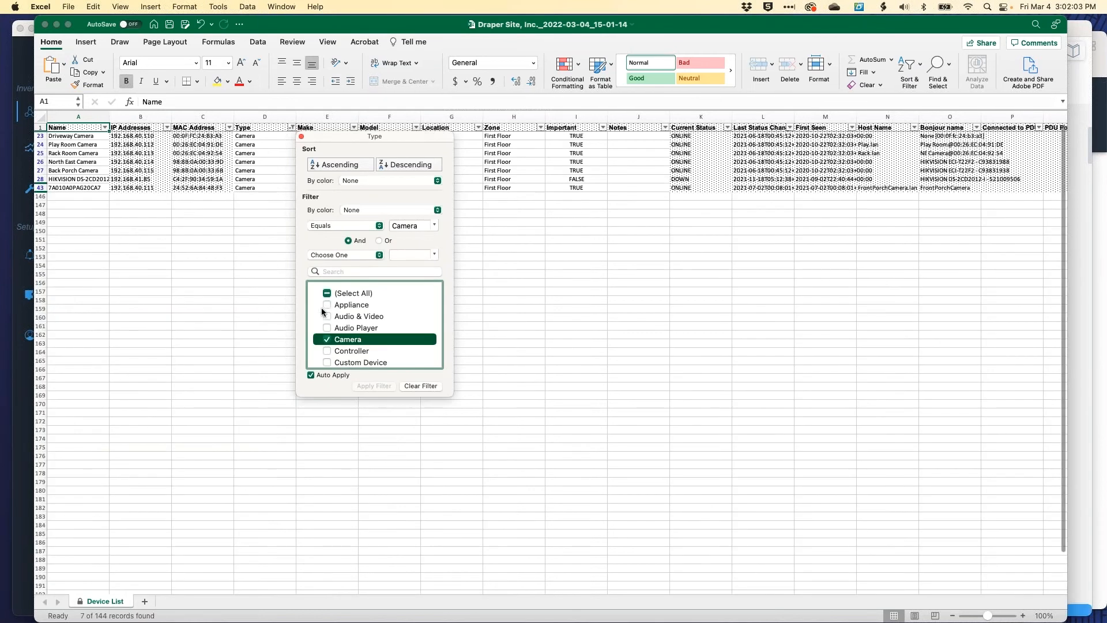
pyautogui.click(301, 136)
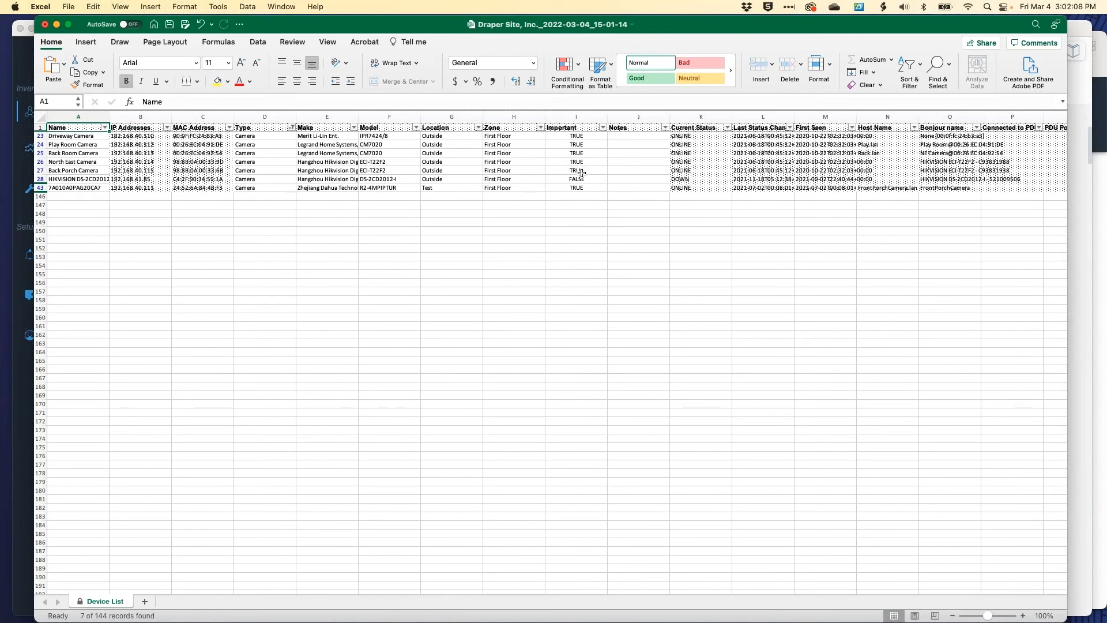
pyautogui.click(640, 142)
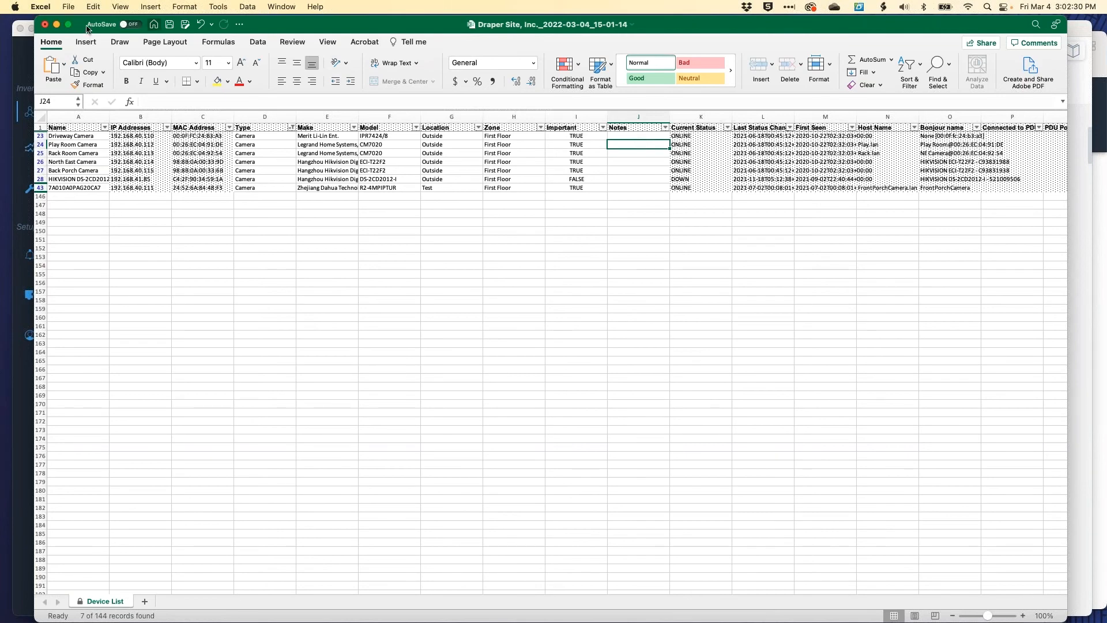
# Close the exported device list workbook and return to the Draper Site, Inc. overview in Domotz Pro
pyautogui.click(45, 24)
pyautogui.click(546, 373)
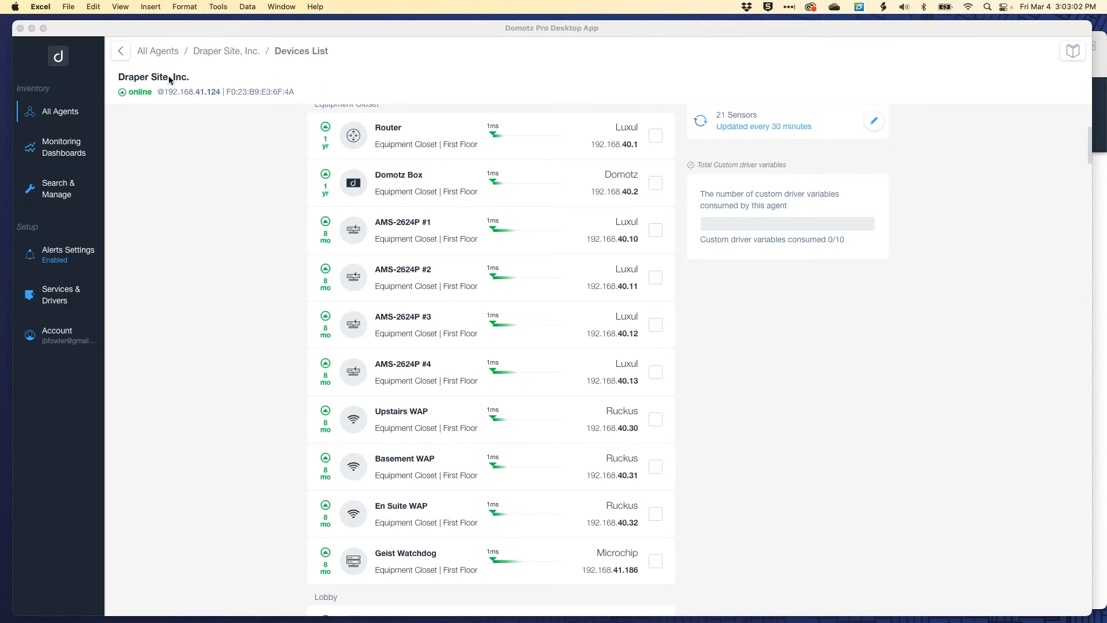
pyautogui.click(223, 54)
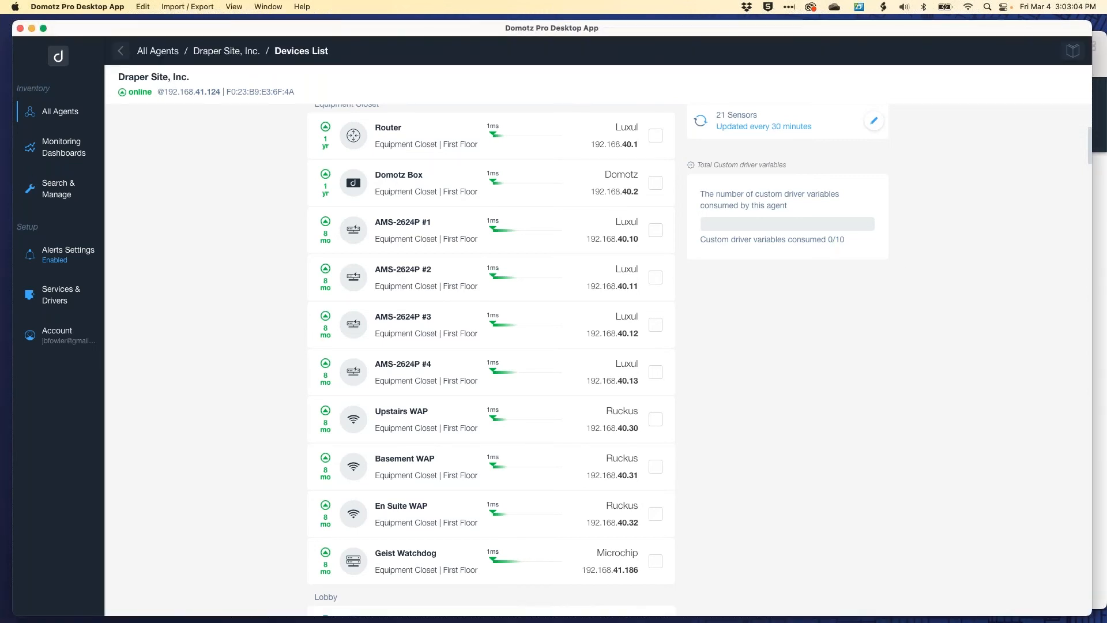
pyautogui.click(222, 52)
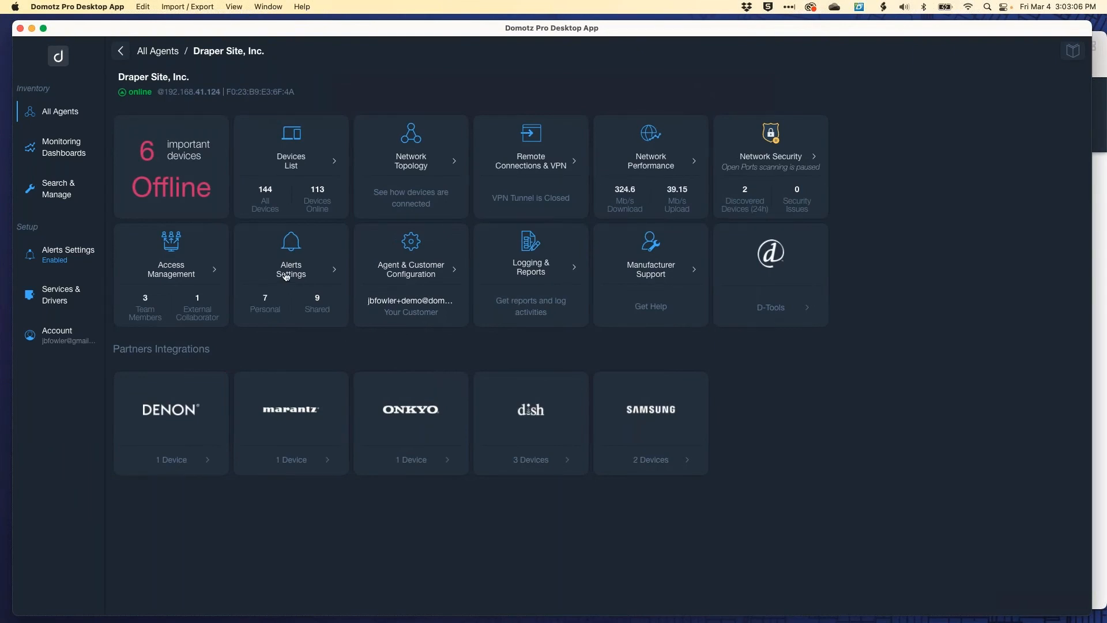
# In the site's personal device alerts, give connect.lan custom alerts: email for Device Goes Down and mobile for Device Goes Up
pyautogui.click(290, 274)
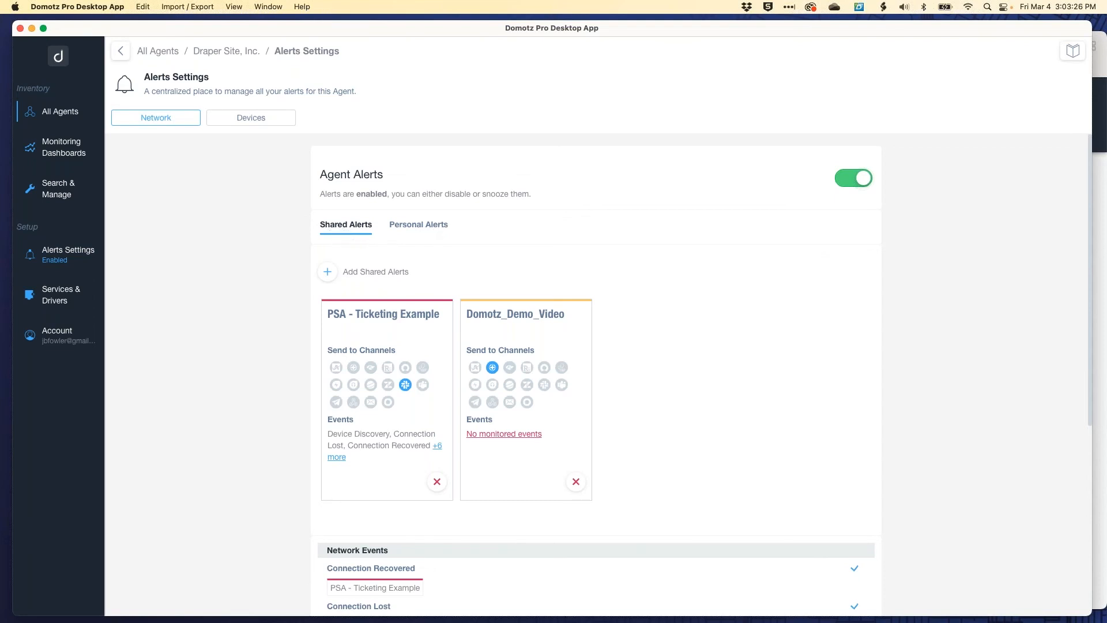
pyautogui.click(234, 122)
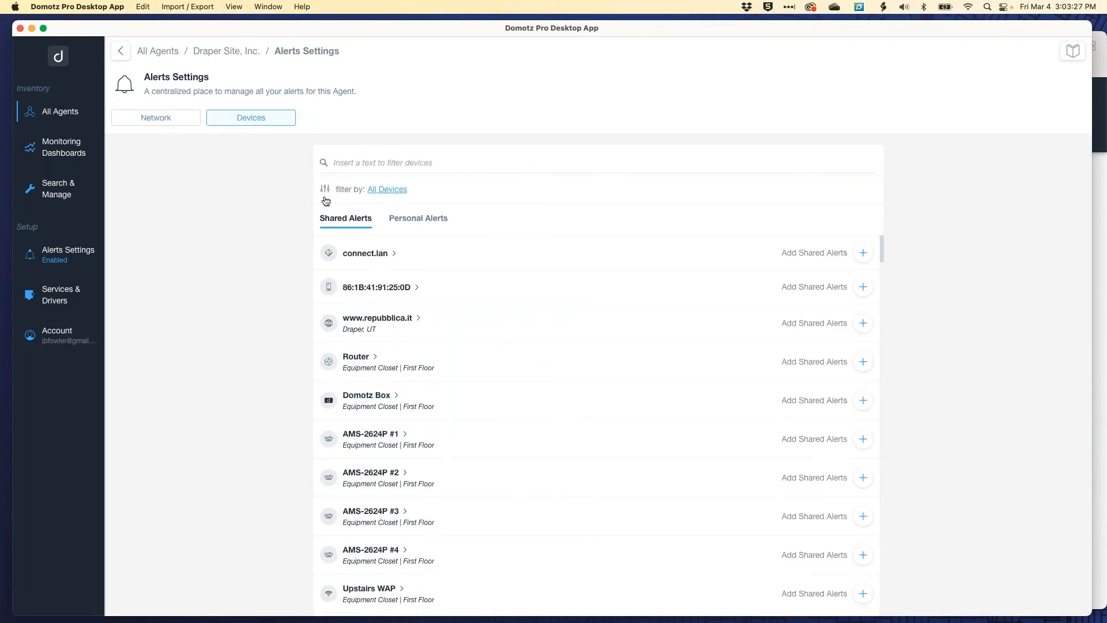
pyautogui.click(410, 220)
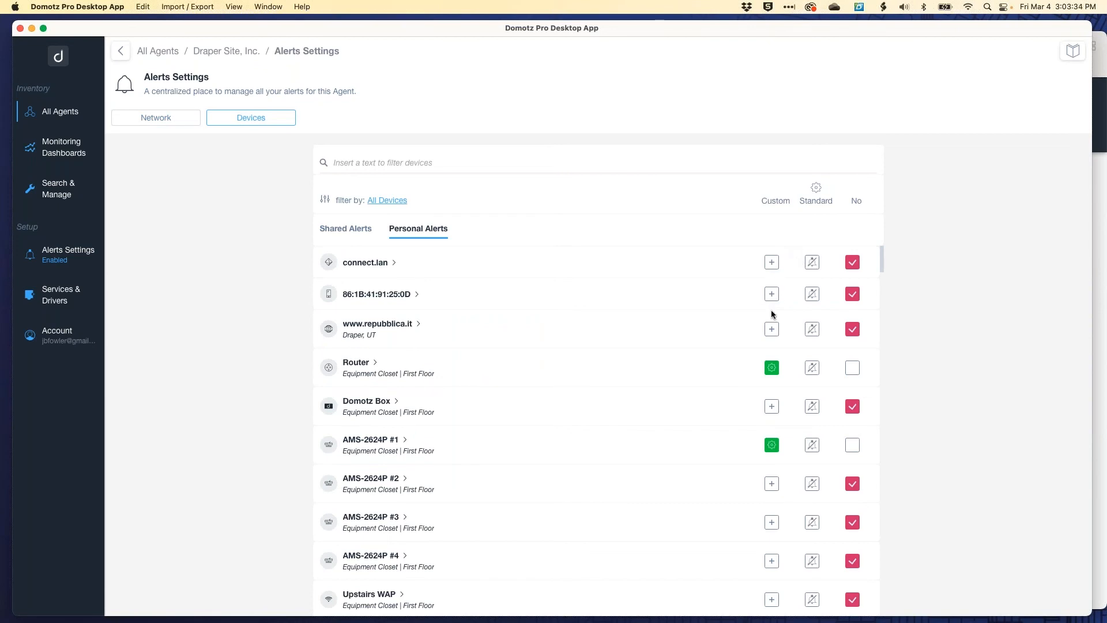
pyautogui.click(770, 262)
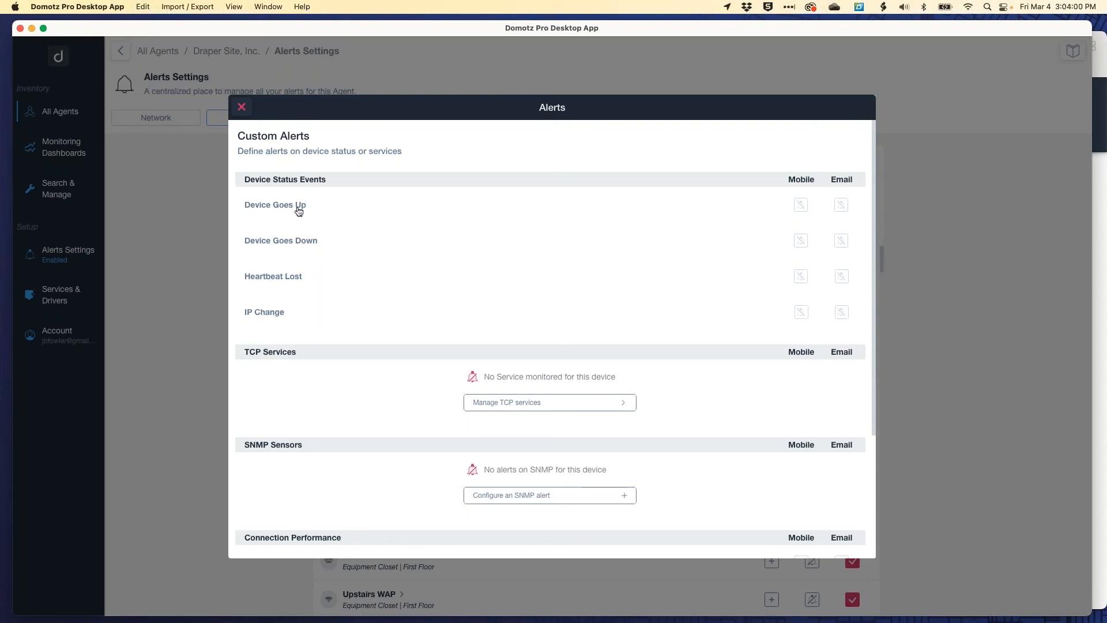
pyautogui.click(843, 242)
pyautogui.click(803, 205)
pyautogui.click(241, 108)
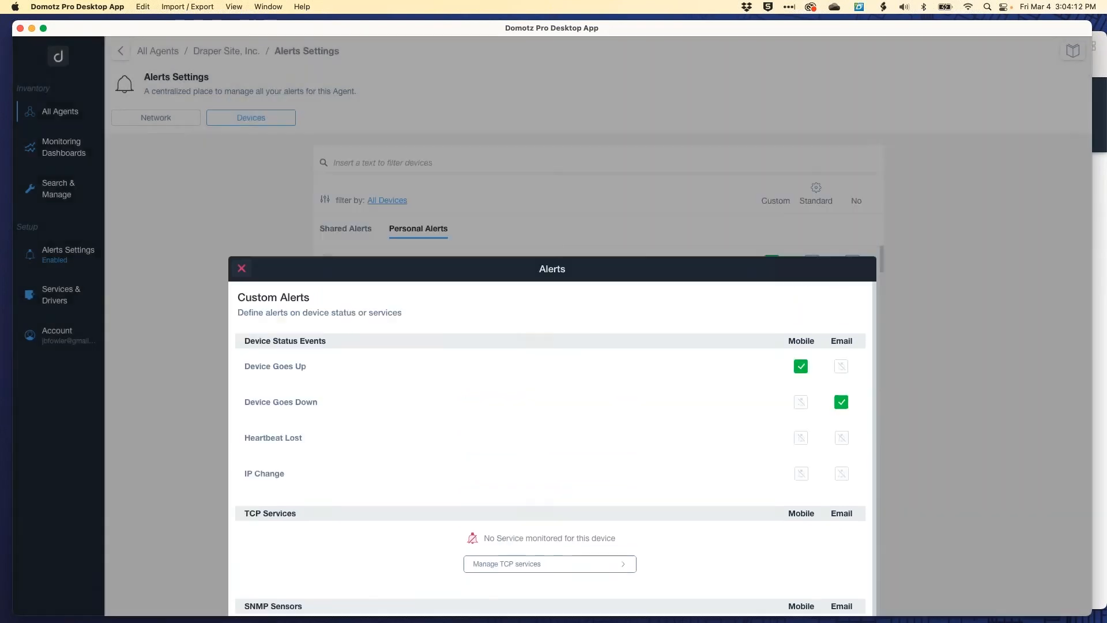
# View the shared alerts available for connect.lan and close the list without applying one
pyautogui.click(351, 230)
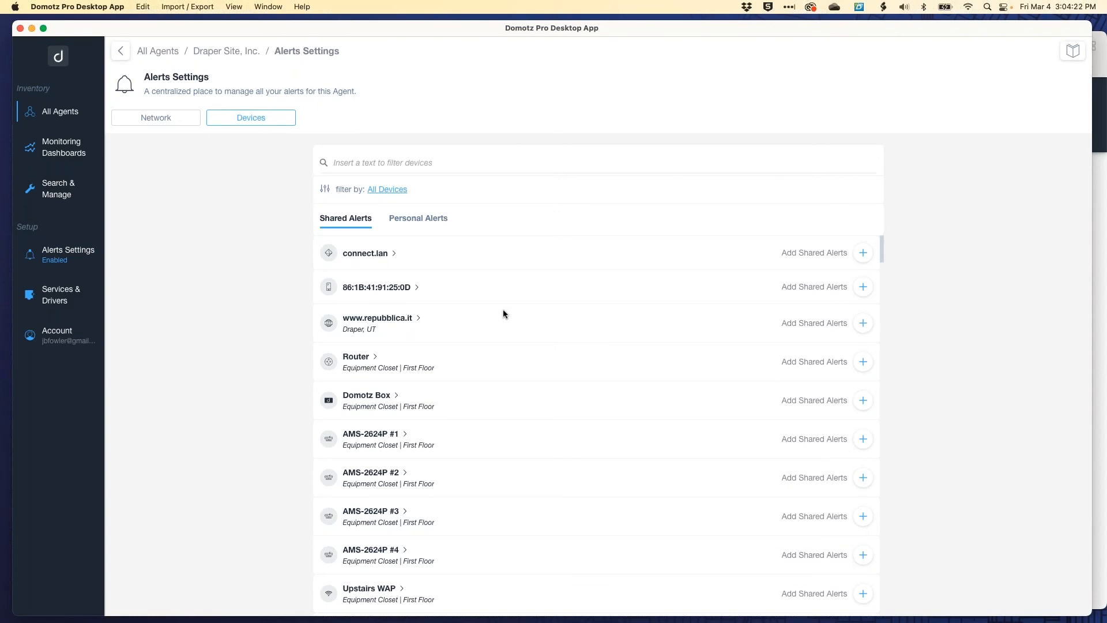
pyautogui.click(863, 253)
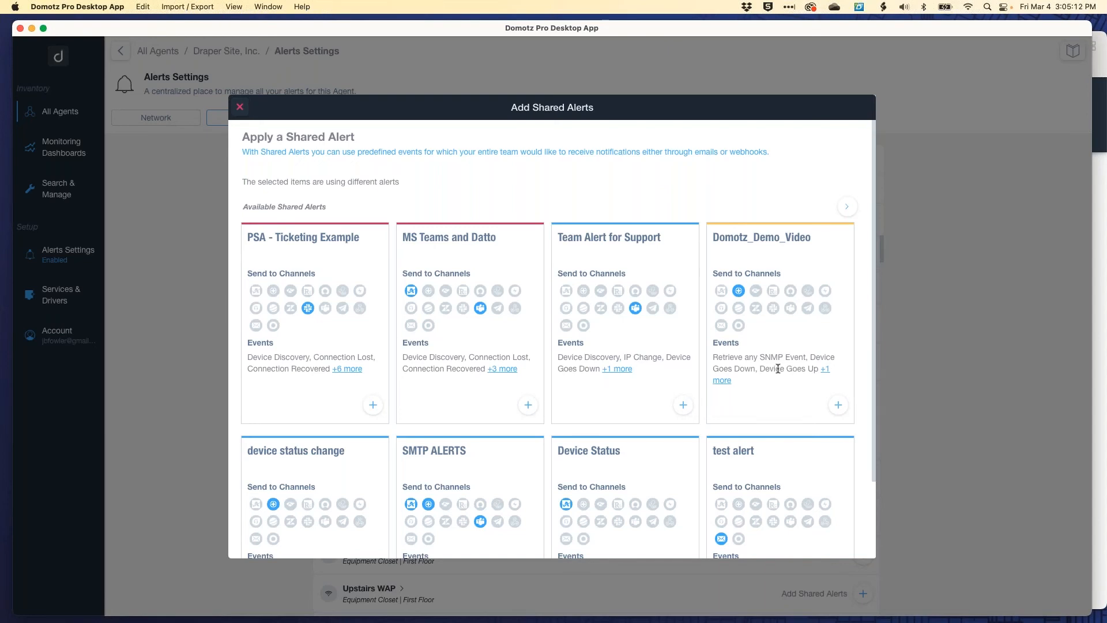
pyautogui.click(240, 107)
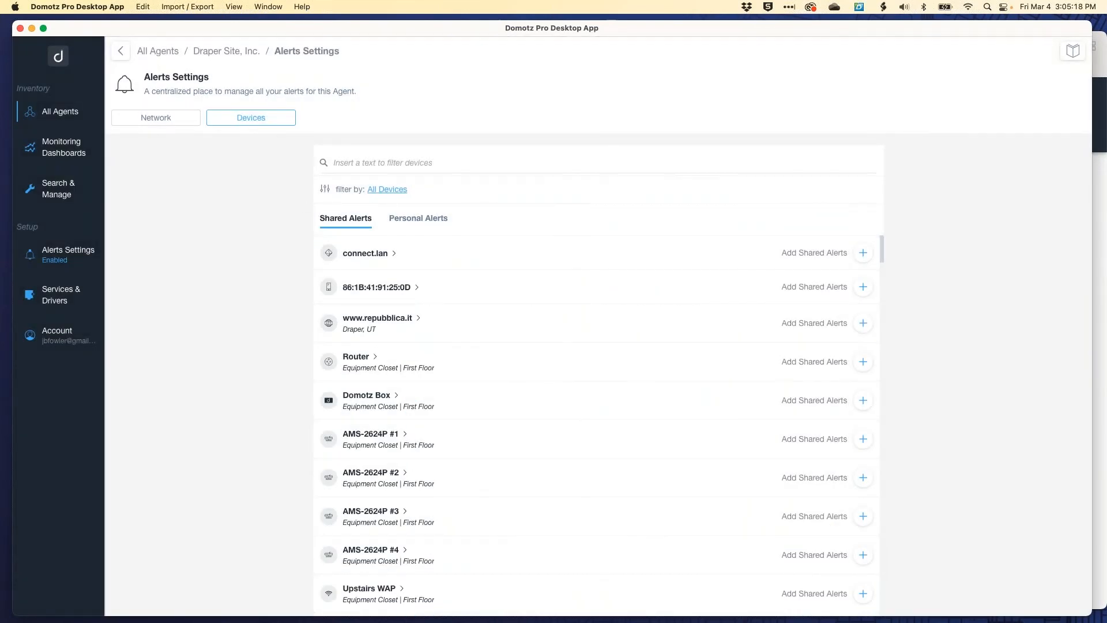
# Review connect.lan's custom personal alerts, including the TCP services, SNMP sensors and connection performance options, and close them
pyautogui.click(411, 219)
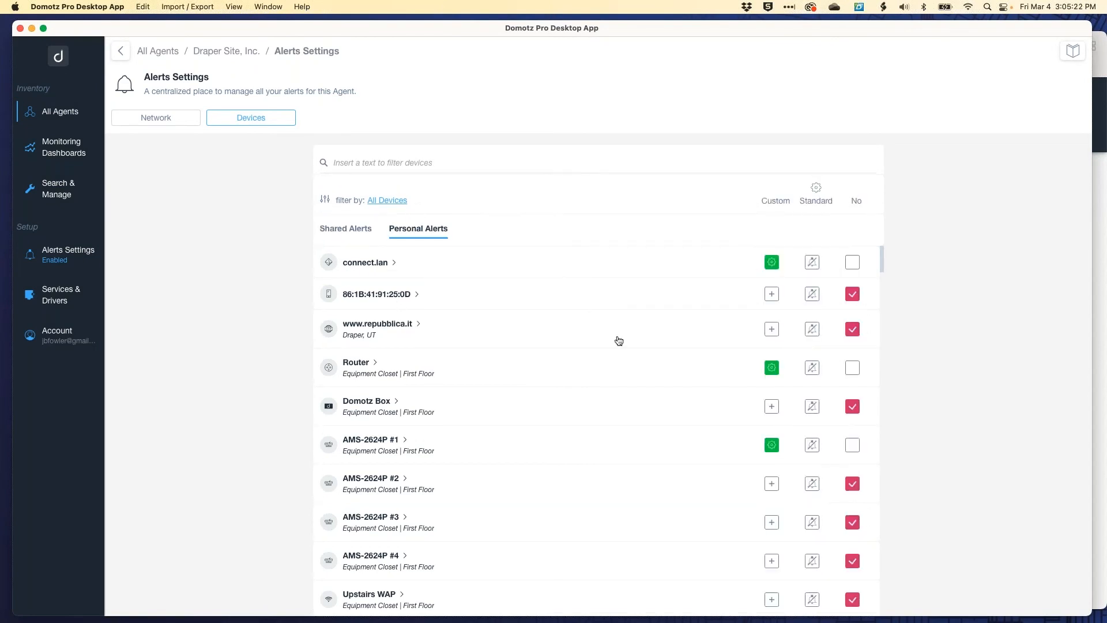
pyautogui.click(772, 263)
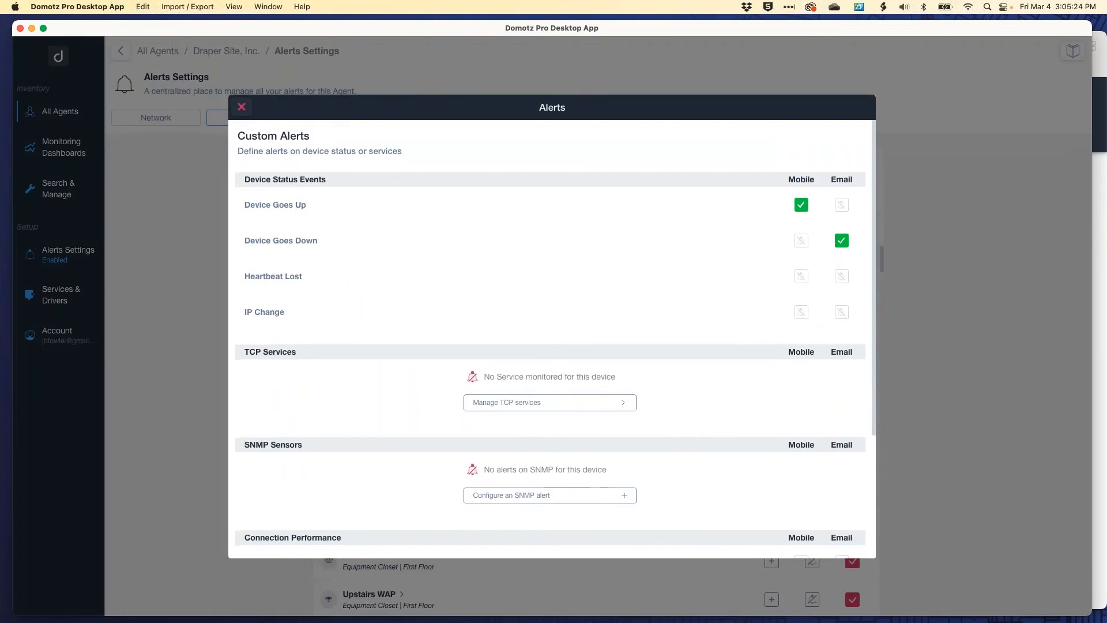
pyautogui.scroll(-1, 552, 339)
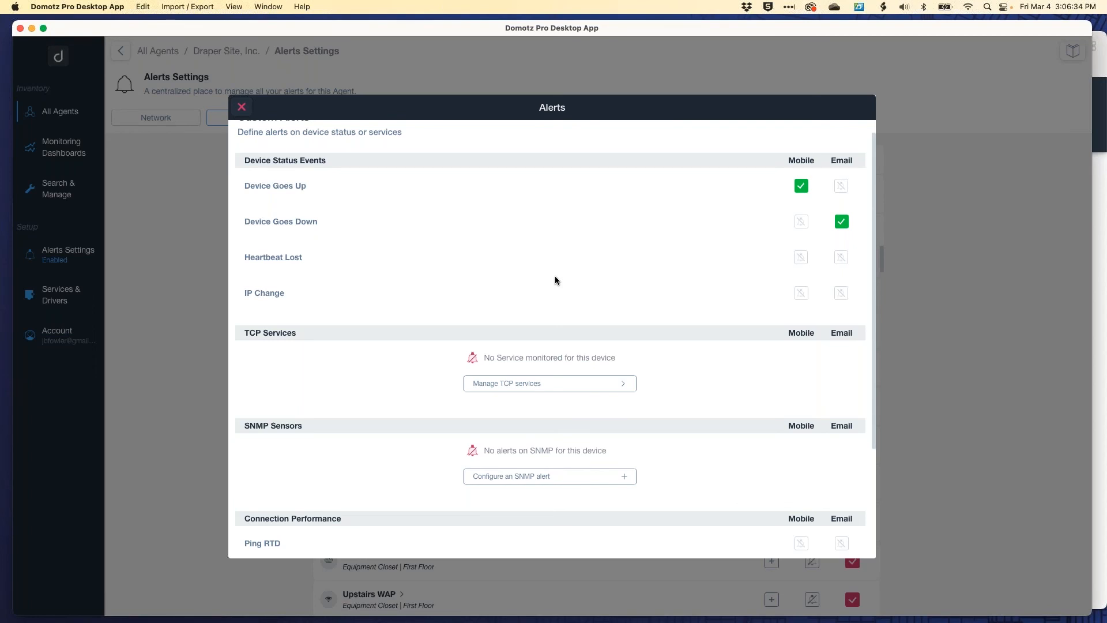
pyautogui.scroll(-3, 555, 278)
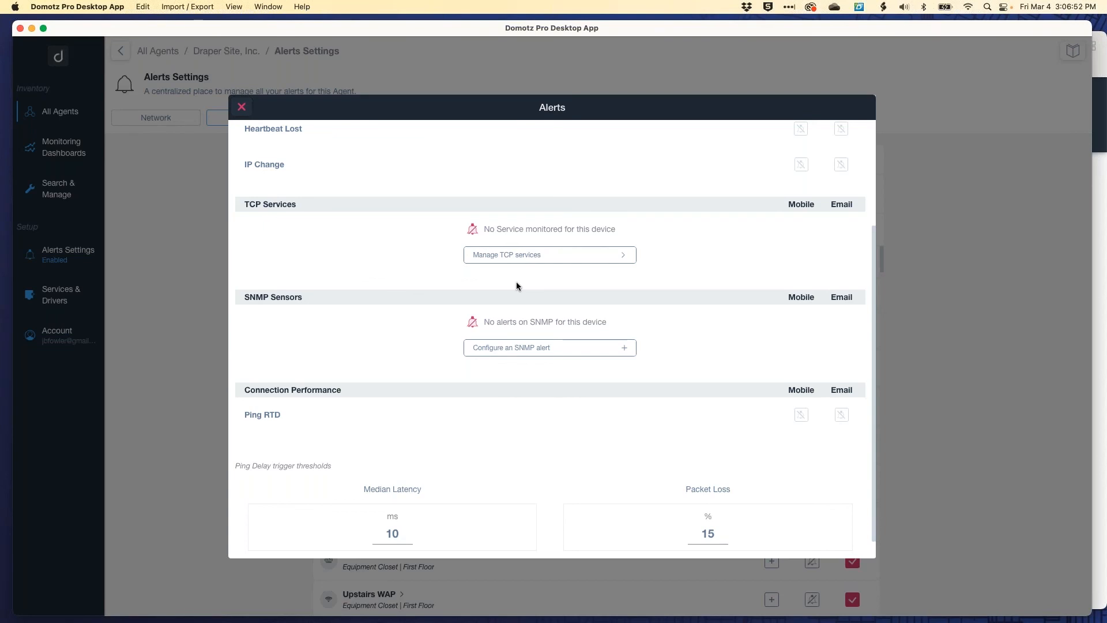
pyautogui.scroll(-1, 517, 285)
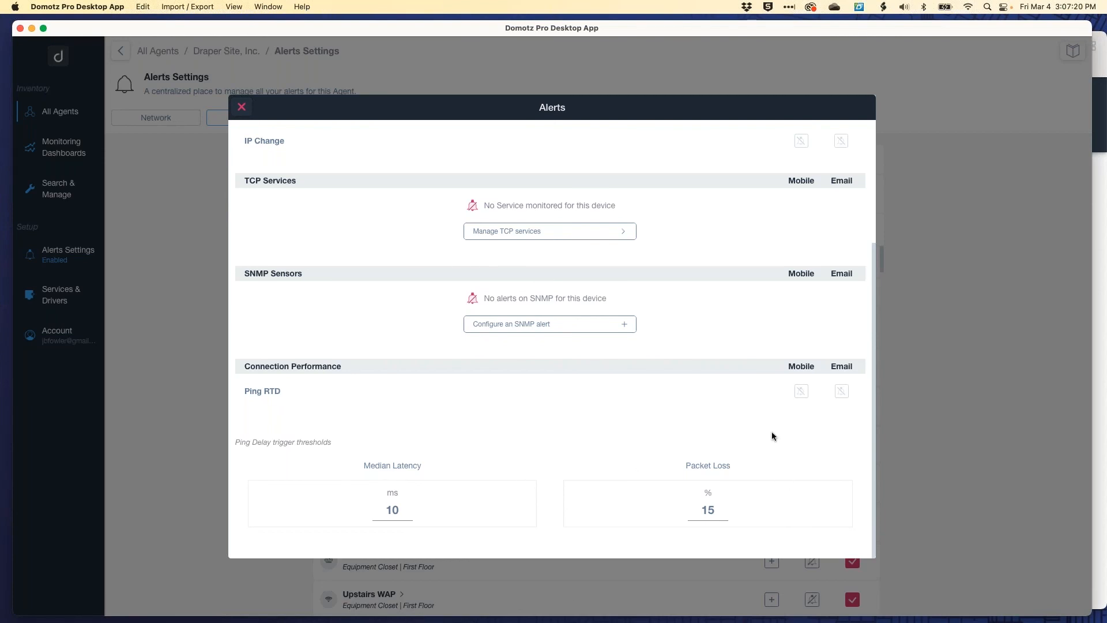
pyautogui.click(241, 107)
# Review the agent's network alerts, including the personal network events and the performance trigger thresholds
pyautogui.click(155, 121)
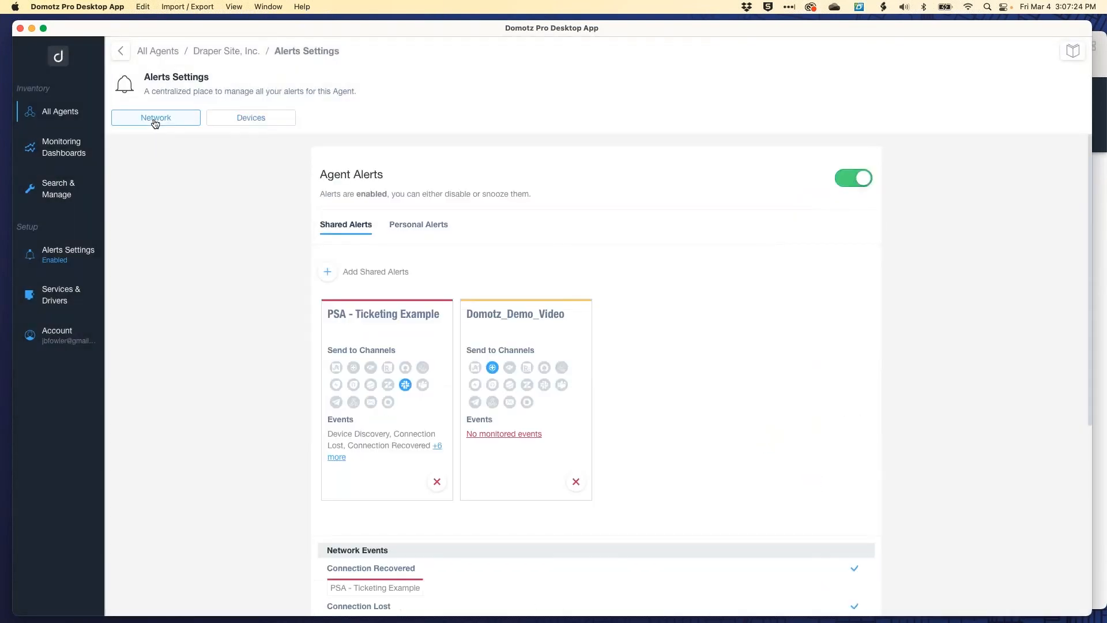
pyautogui.click(418, 225)
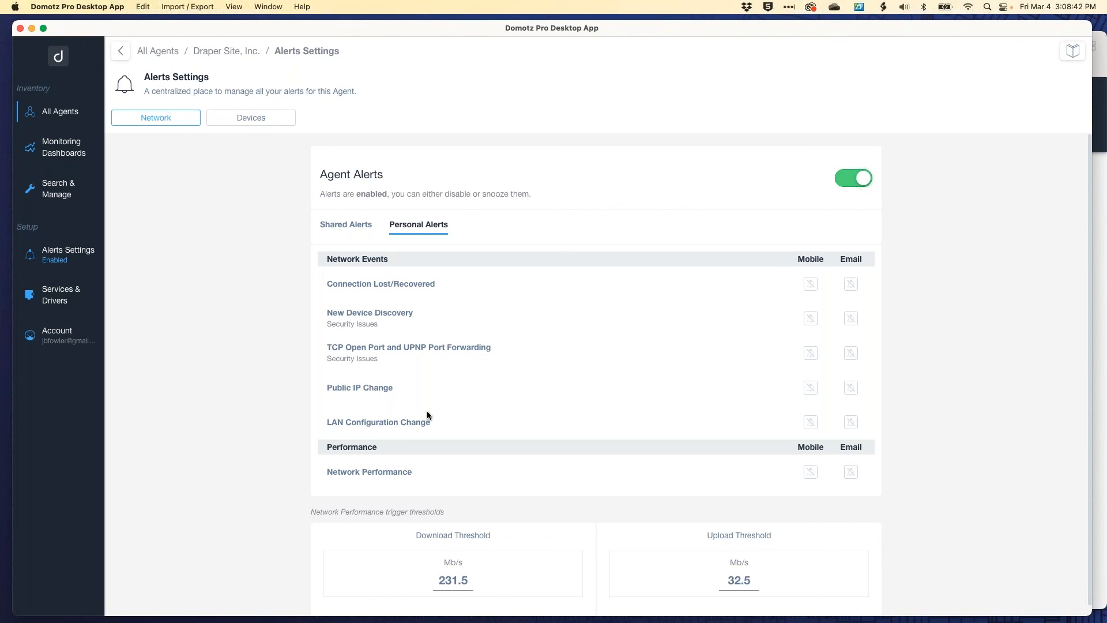
pyautogui.scroll(-1, 565, 501)
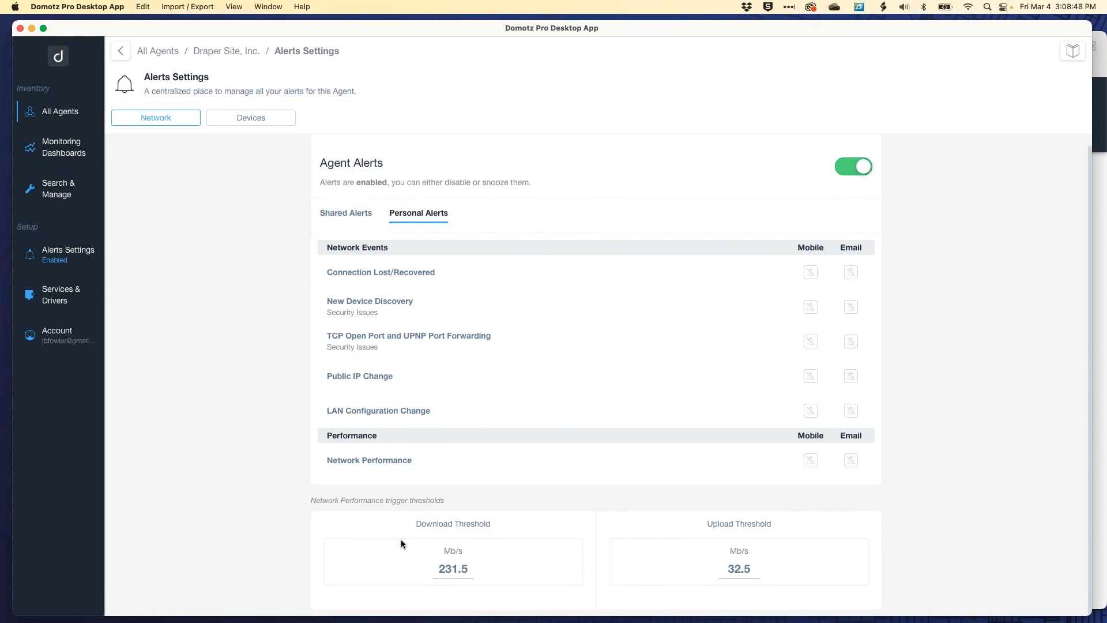
# Return to the Draper Site, Inc. overview and browse Remote Connections & VPN to the AMS-2624P #1 switch
pyautogui.click(224, 52)
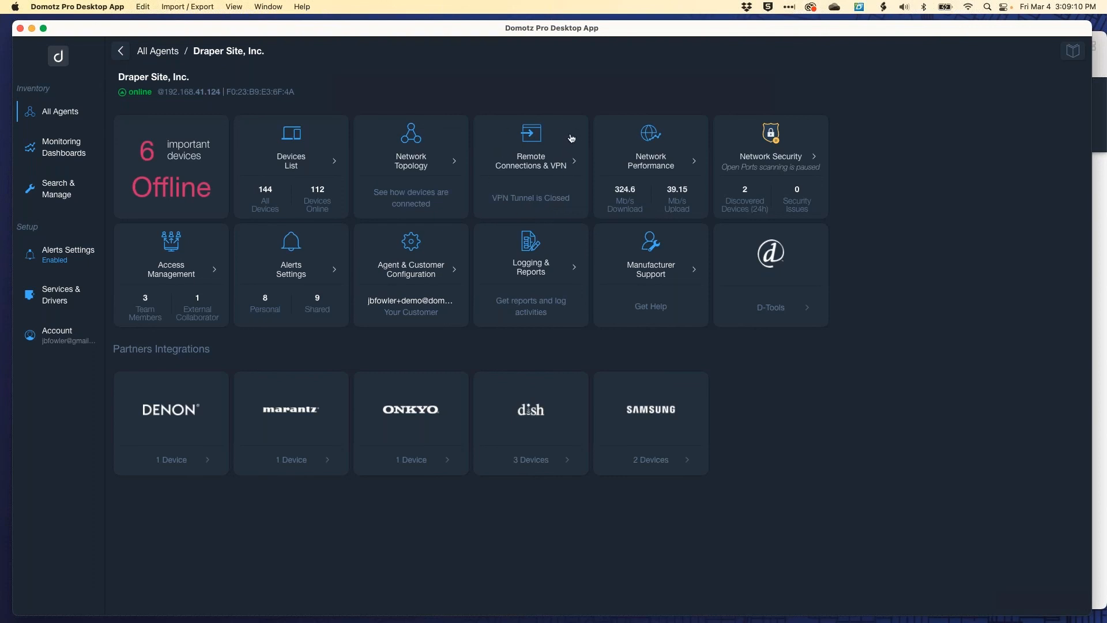
pyautogui.click(541, 137)
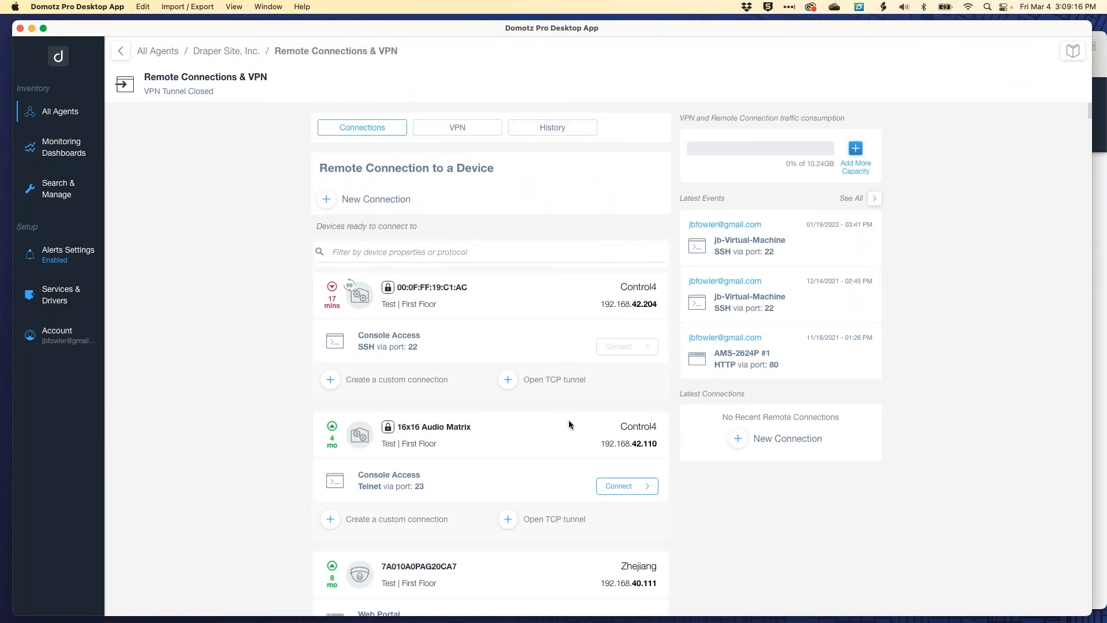
pyautogui.scroll(-10, 569, 422)
pyautogui.scroll(-4, 570, 424)
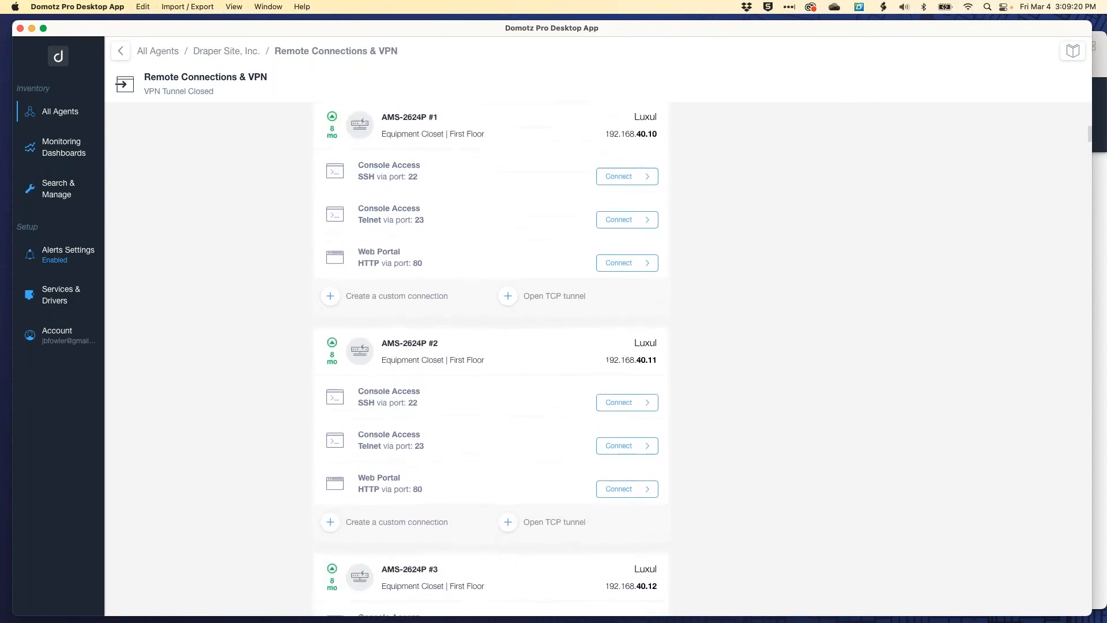
pyautogui.scroll(1, 569, 424)
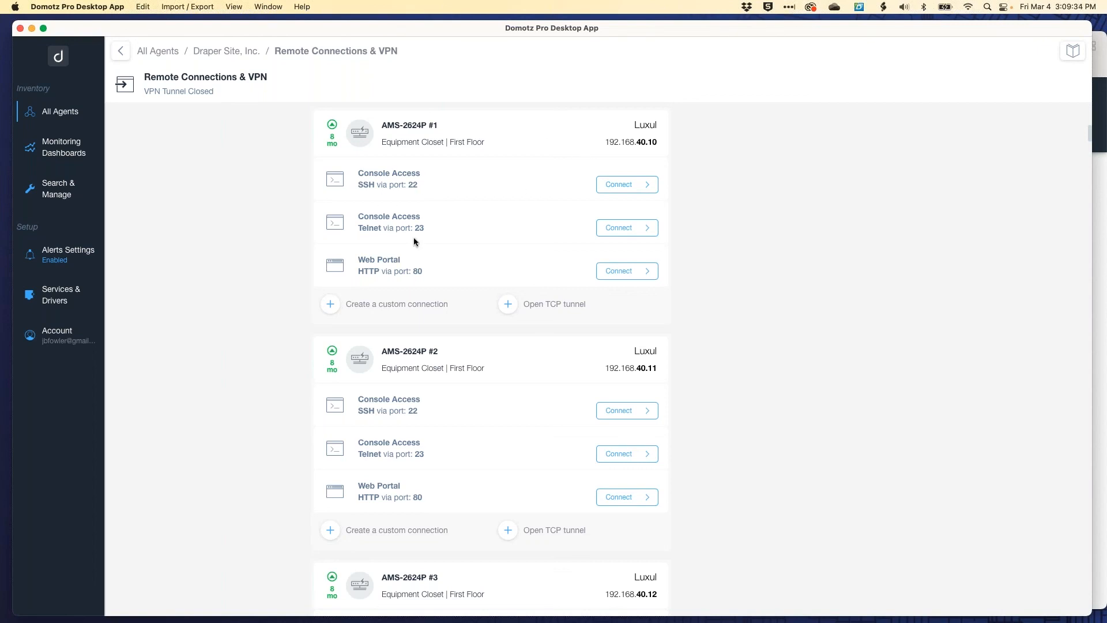
# Connect to AMS-2624P #1's web portal over HTTP port 80 and log in with user name admin and the password
pyautogui.click(634, 274)
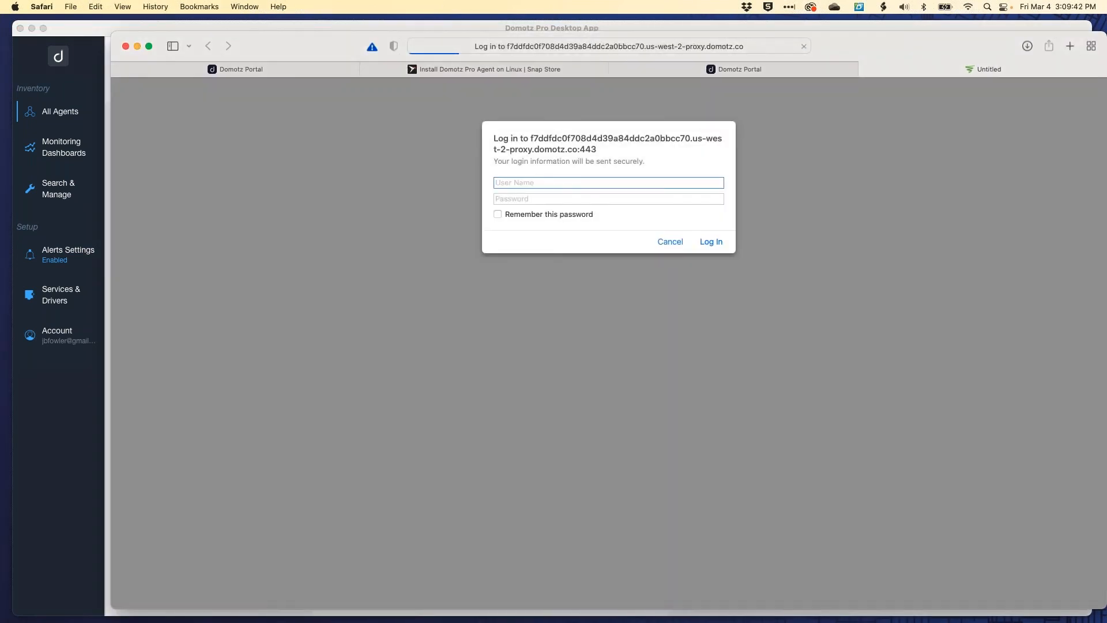
pyautogui.write('admin')
pyautogui.press('Tab')
pyautogui.write('**********')
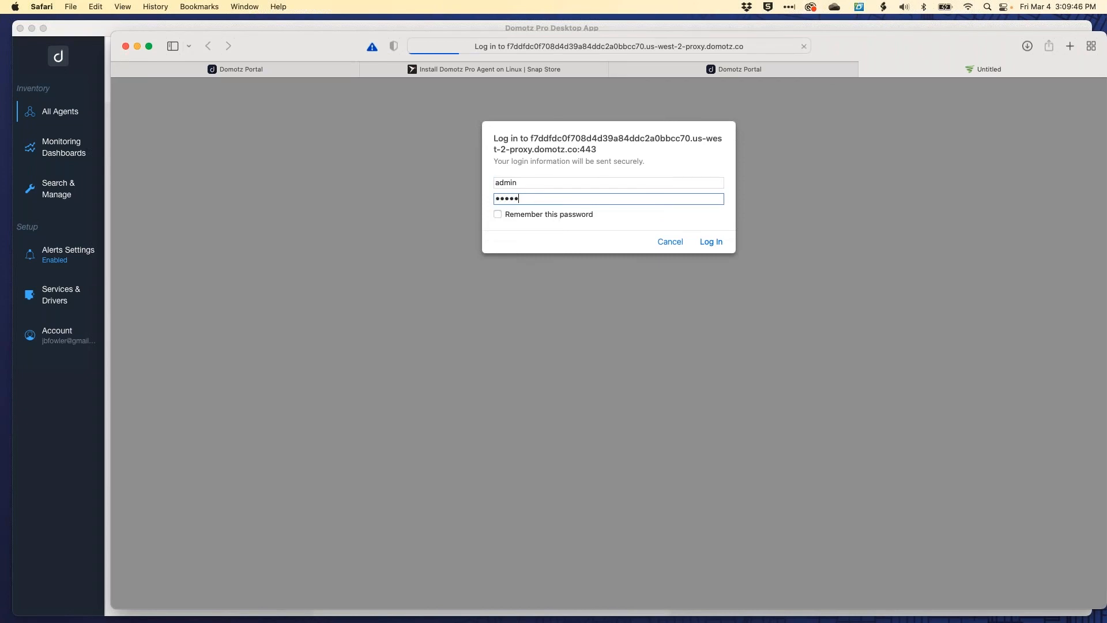
pyautogui.press('Return')
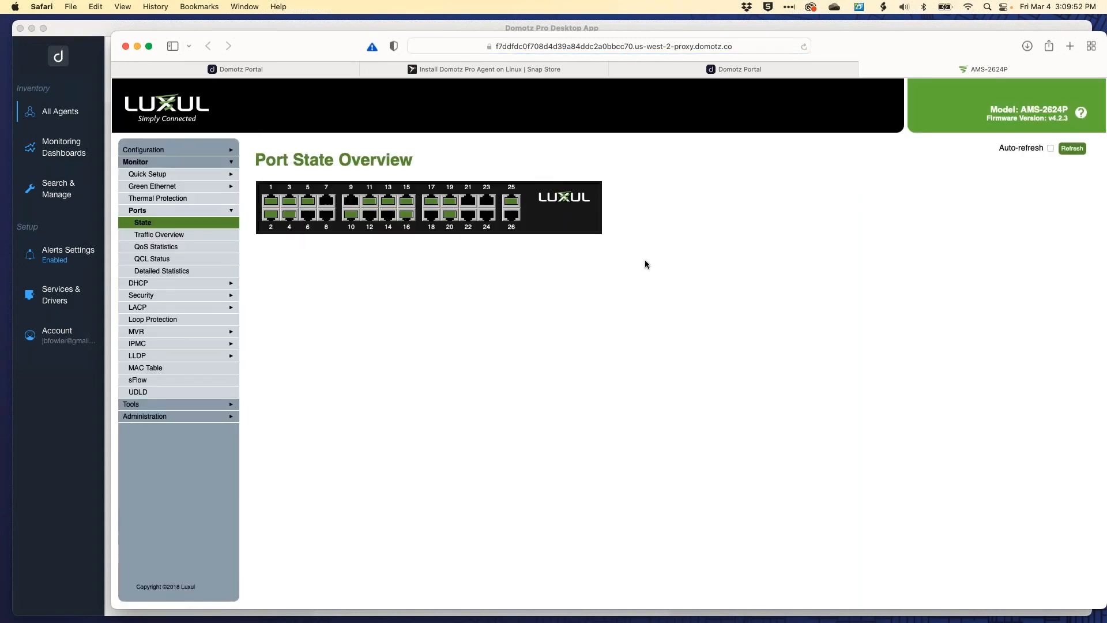
# Show the full proxy address of the switch's web portal in Safari and return to the Port State Overview
pyautogui.click(526, 45)
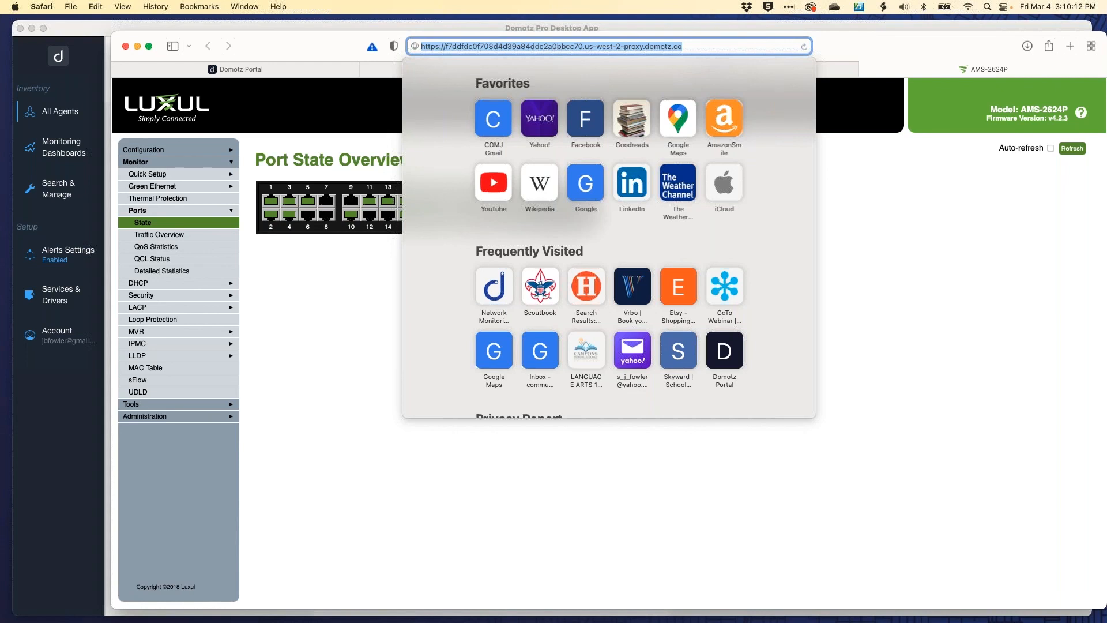
pyautogui.press('Escape')
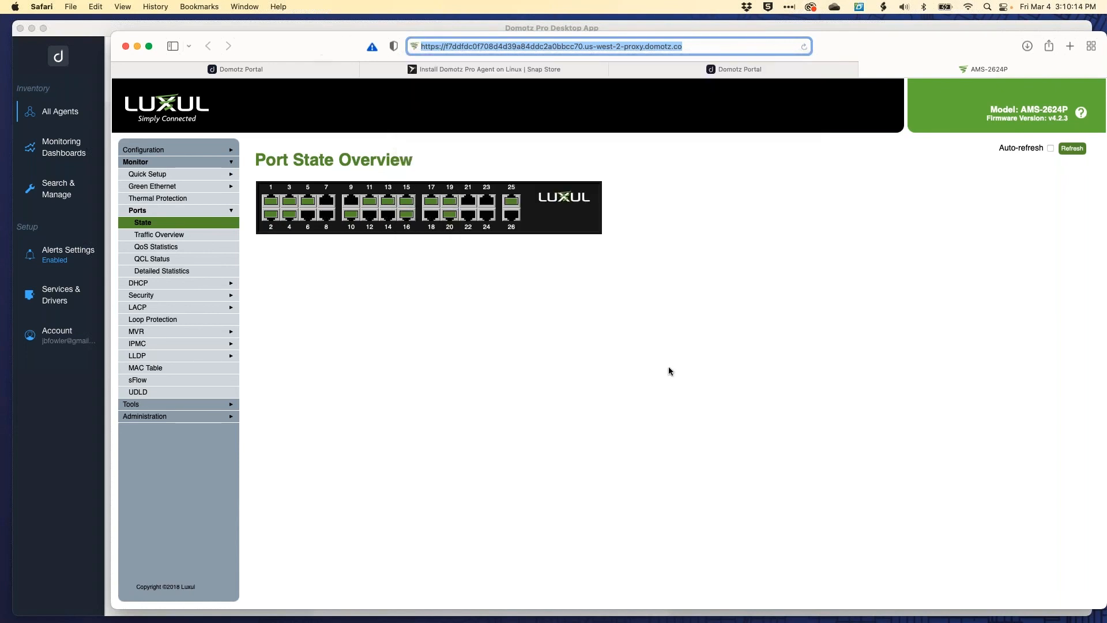
pyautogui.click(665, 361)
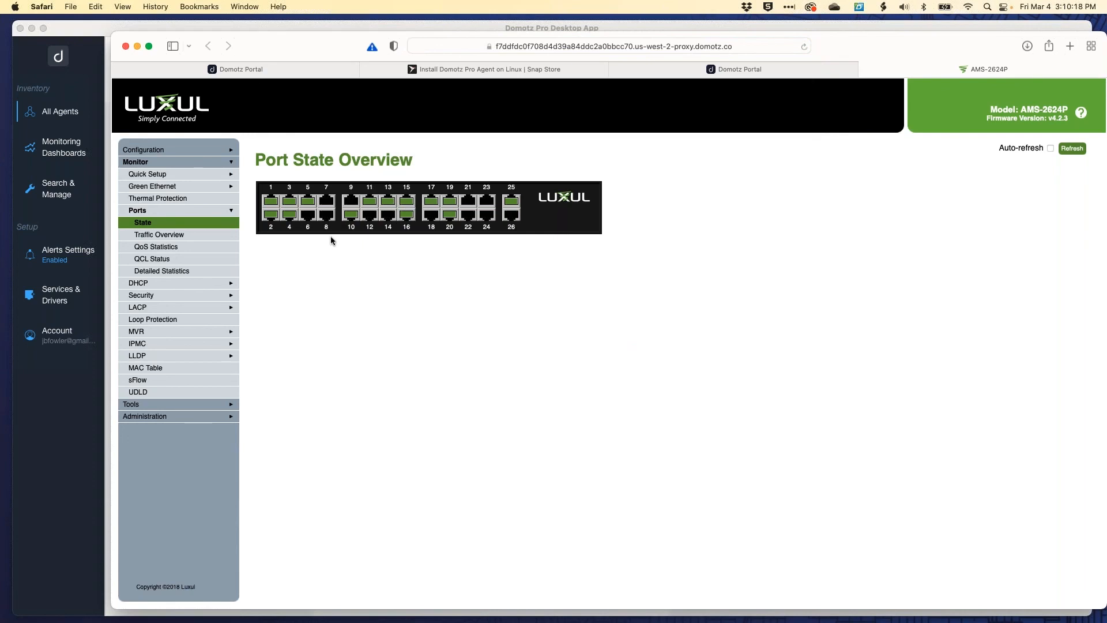
# Browse the switch's configuration pages, including Private VLAN Membership, and the administration options
pyautogui.click(162, 151)
pyautogui.click(162, 163)
pyautogui.click(164, 211)
pyautogui.click(167, 222)
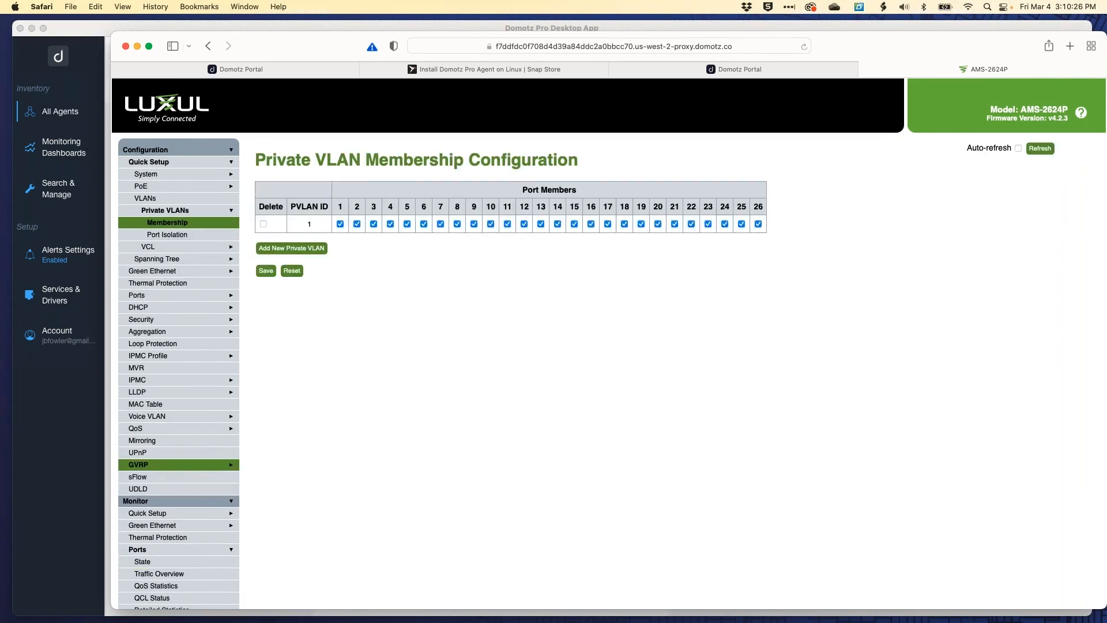
pyautogui.scroll(-6, 173, 597)
pyautogui.click(172, 602)
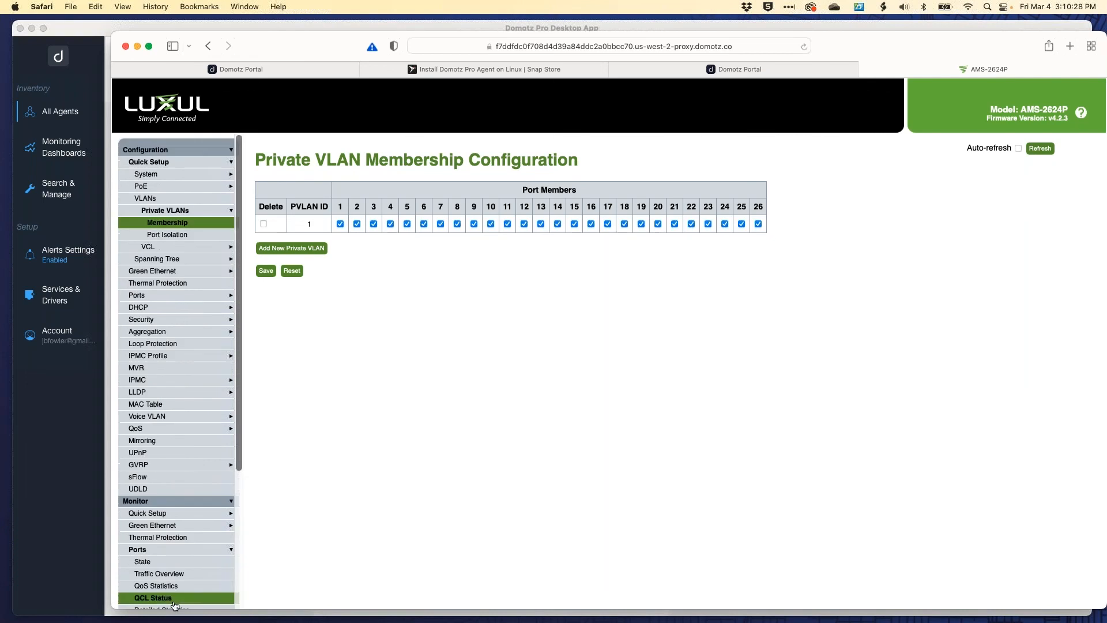
pyautogui.scroll(-15, 167, 518)
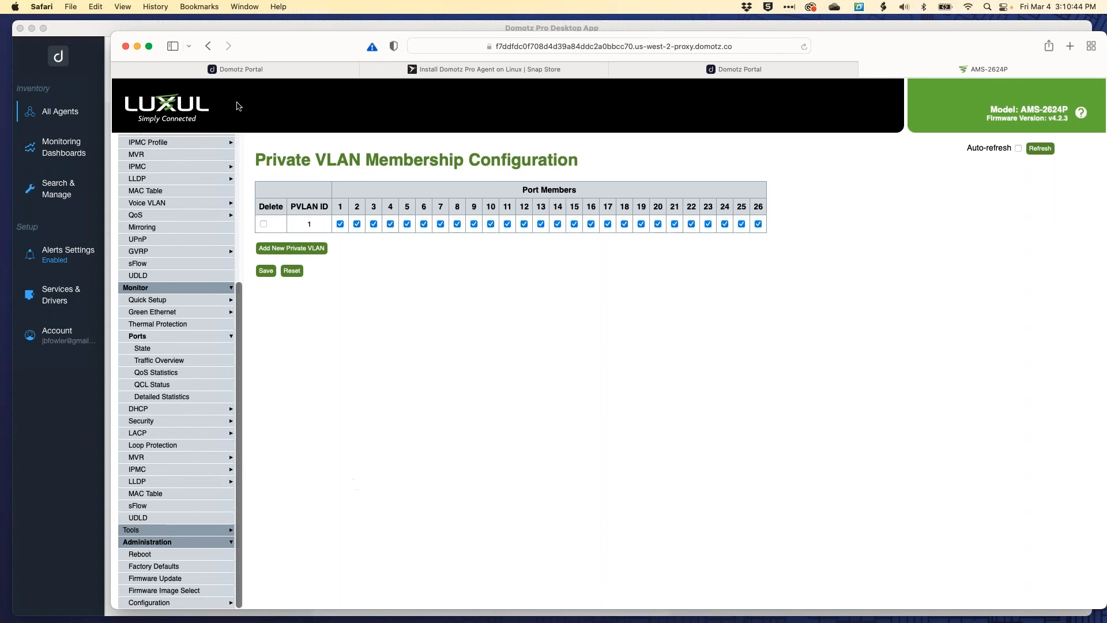
# Switch back to the Domotz Pro Desktop App, view the custom connection options for a switch, and cancel
pyautogui.click(266, 27)
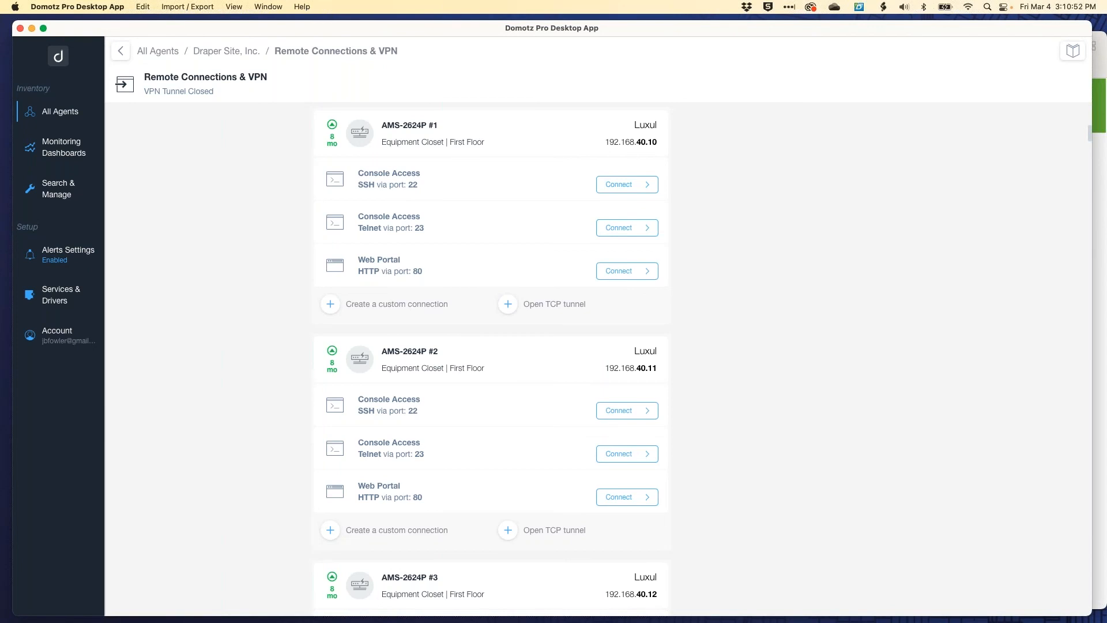
pyautogui.click(331, 530)
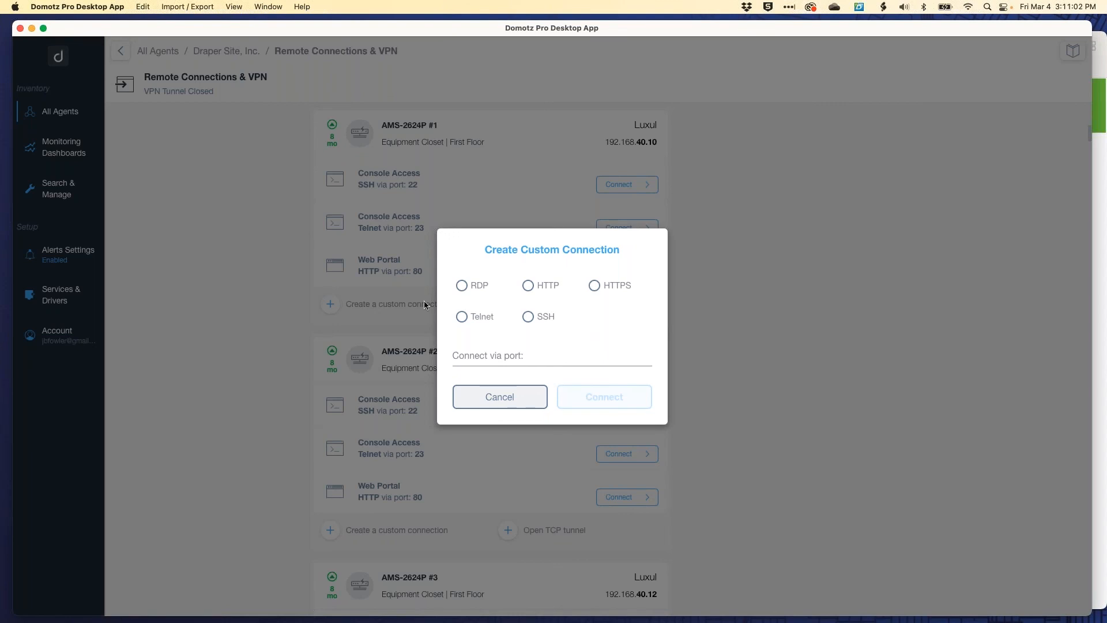
pyautogui.click(531, 397)
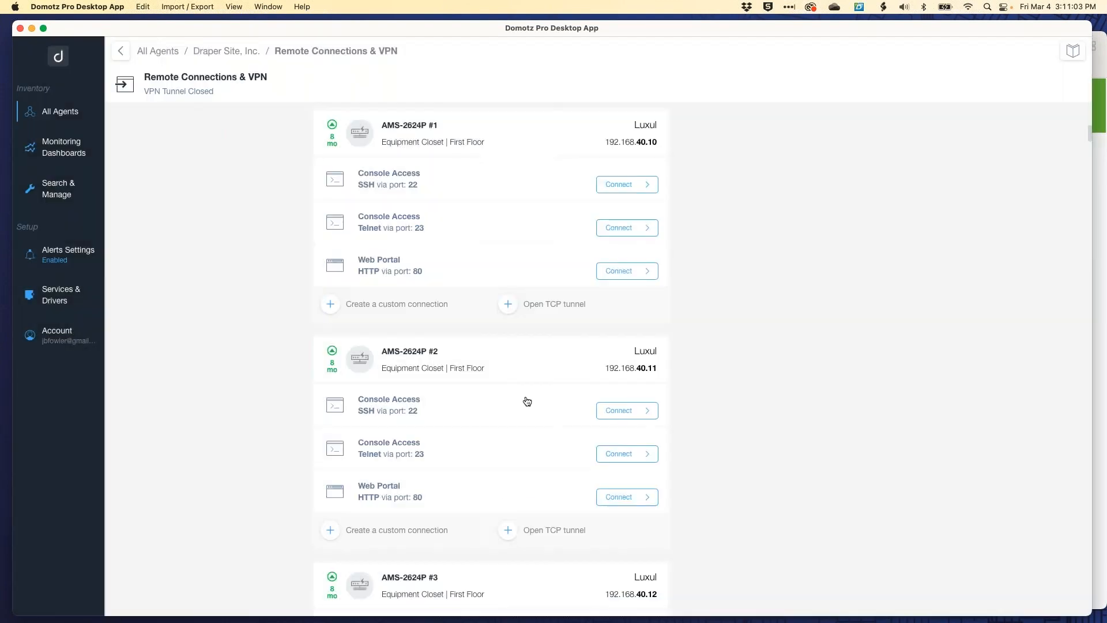
# Open a TCP tunnel to AMS-2624P #2 via port 5175, accepting the open port connection
pyautogui.click(509, 531)
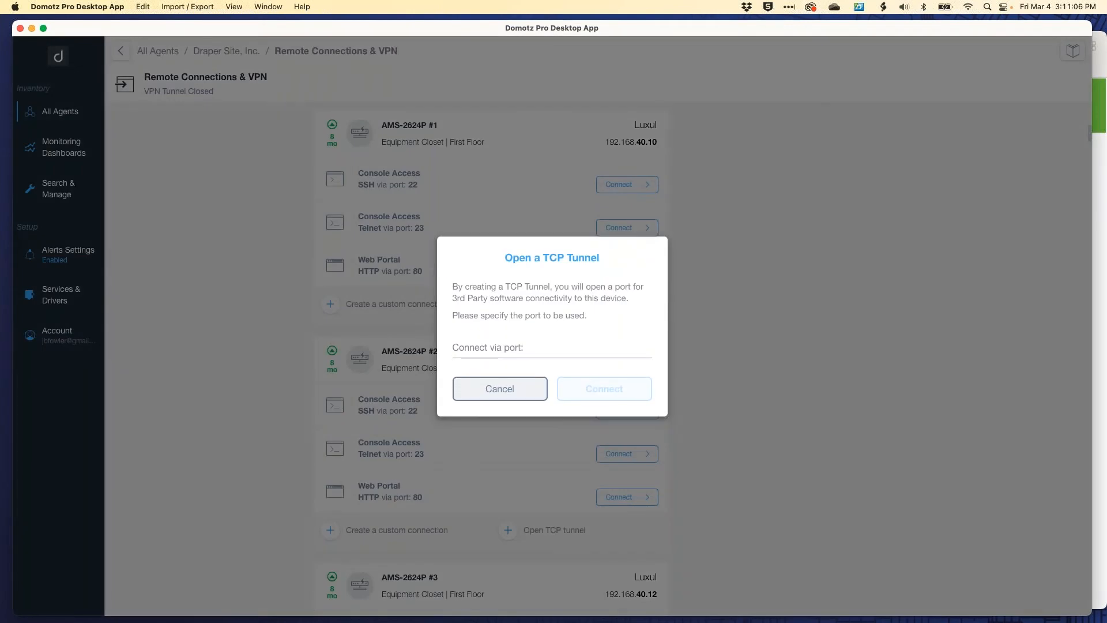
pyautogui.click(539, 346)
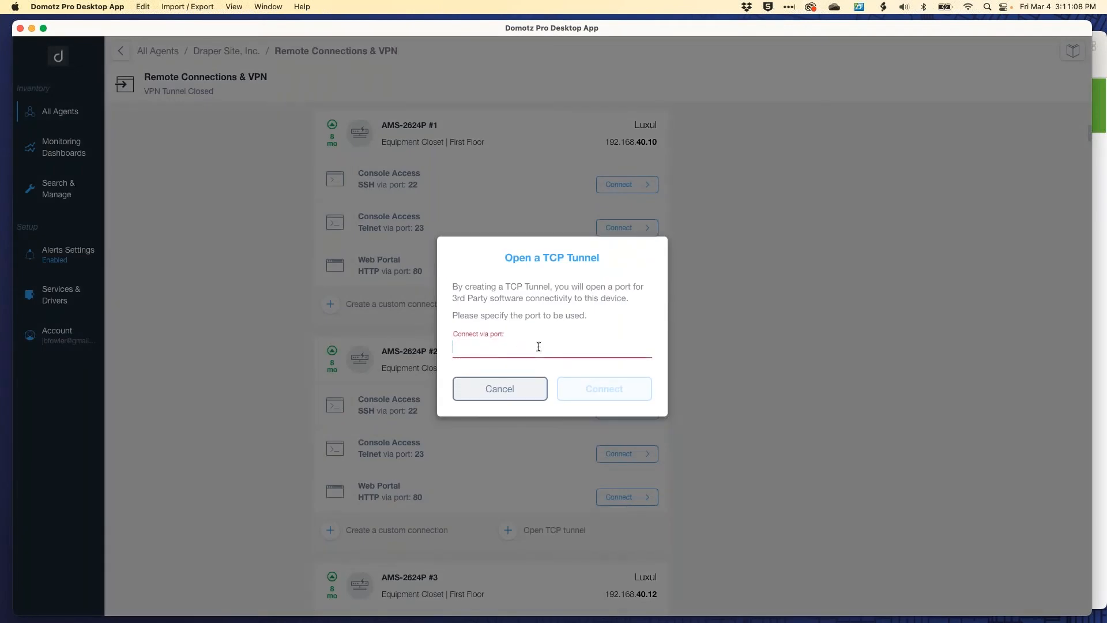
pyautogui.write('5175')
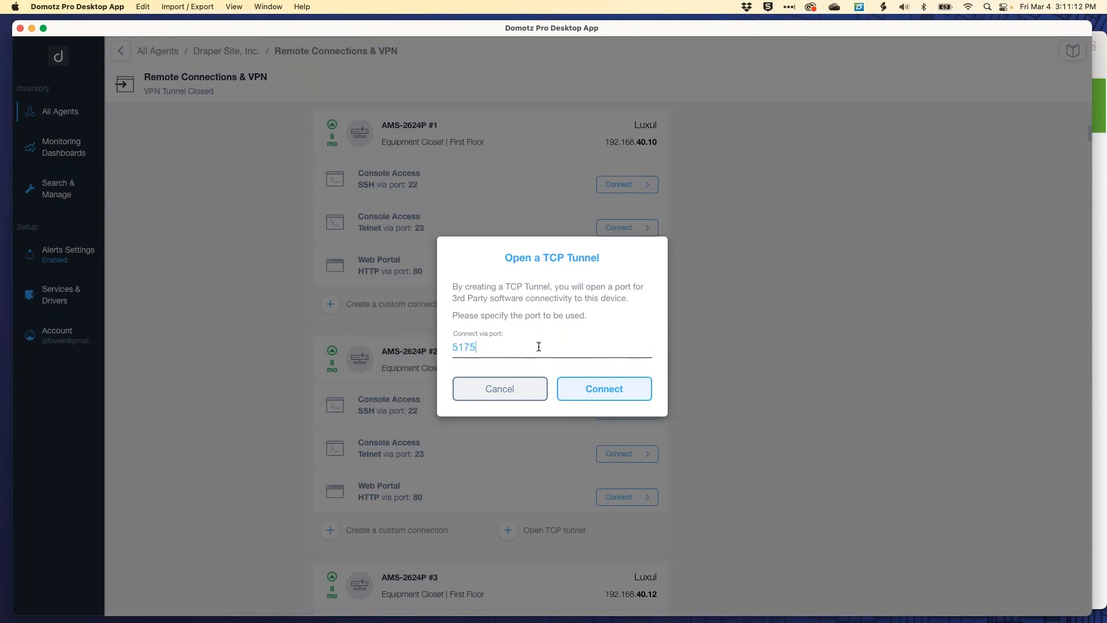
pyautogui.click(596, 388)
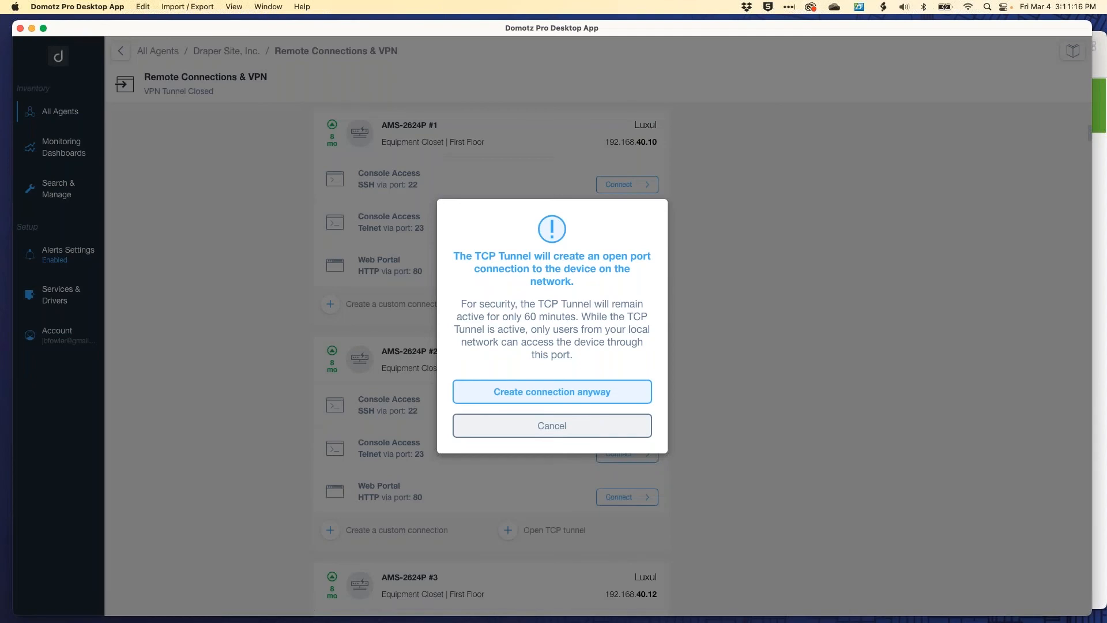
pyautogui.click(594, 396)
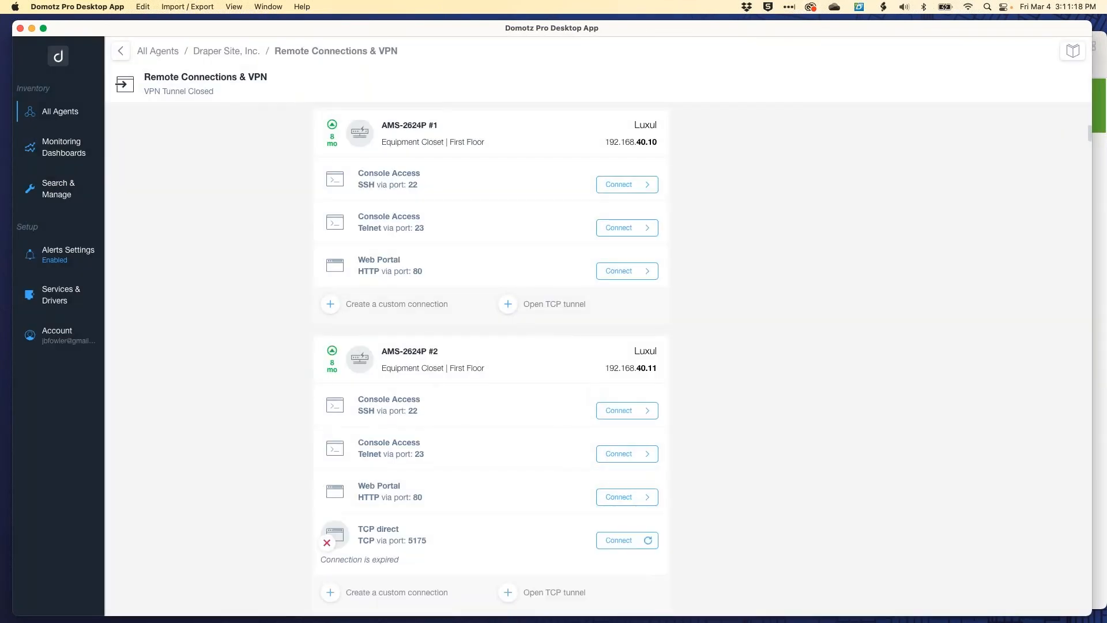
# Close the active TCP direct connection on AMS-2624P #2
pyautogui.scroll(-5, 517, 400)
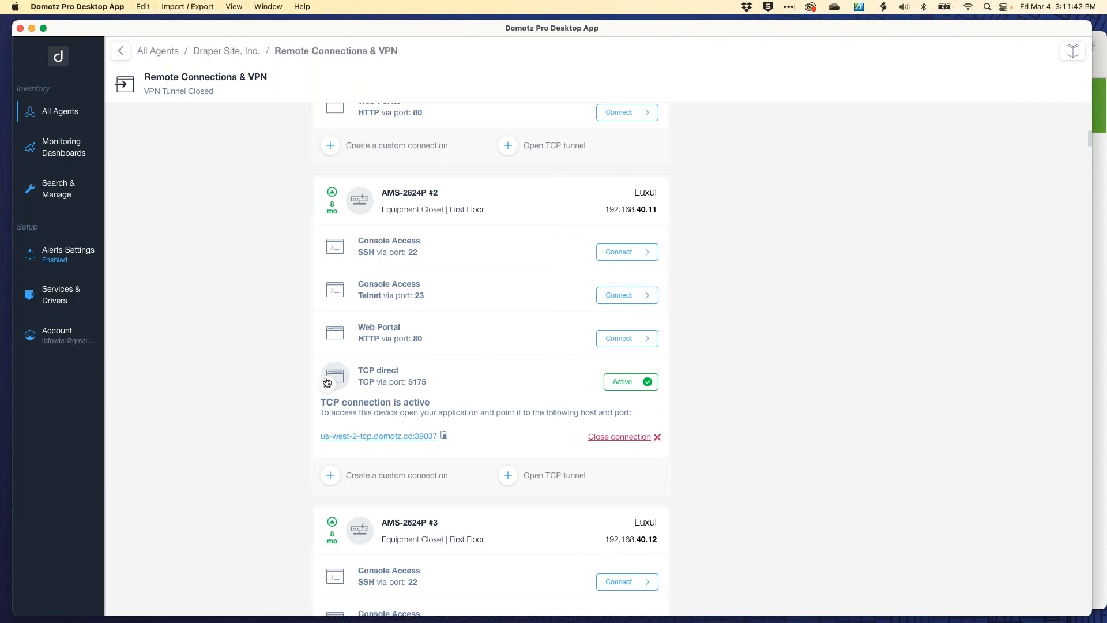
pyautogui.click(621, 439)
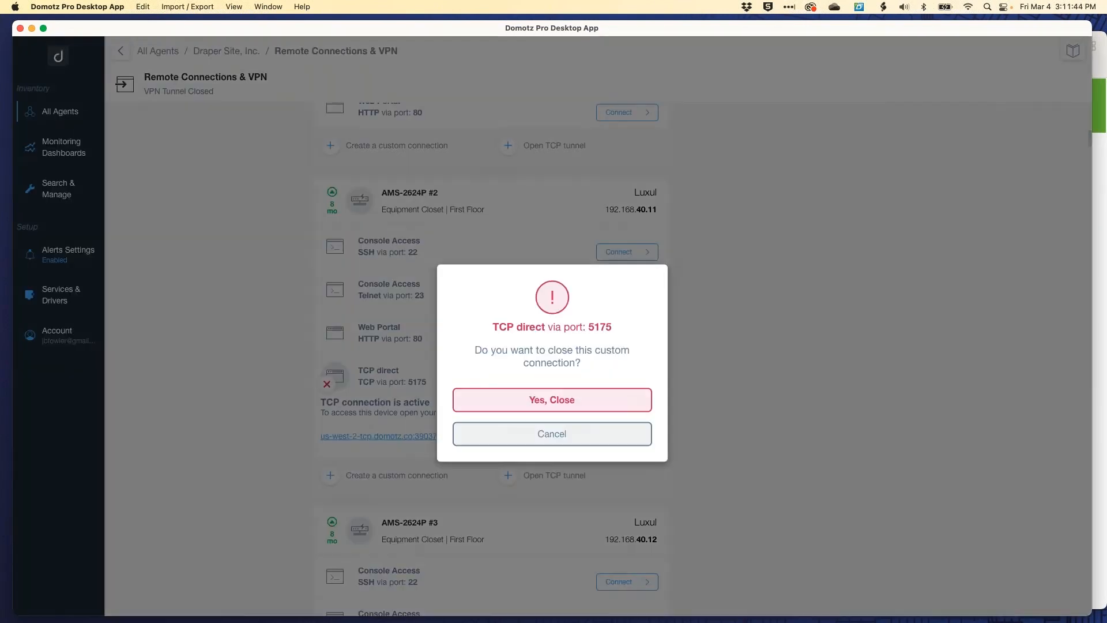
pyautogui.click(562, 384)
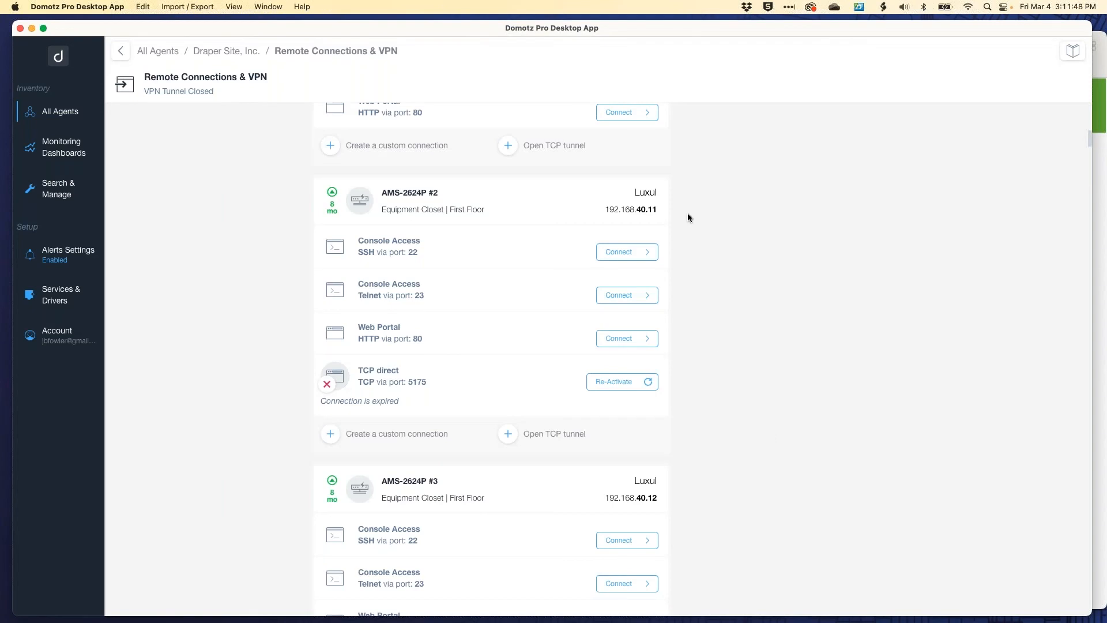
# Review VPN On Demand, including the tunnel's routing policy options and available VPN clients, without opening a tunnel
pyautogui.scroll(15, 687, 213)
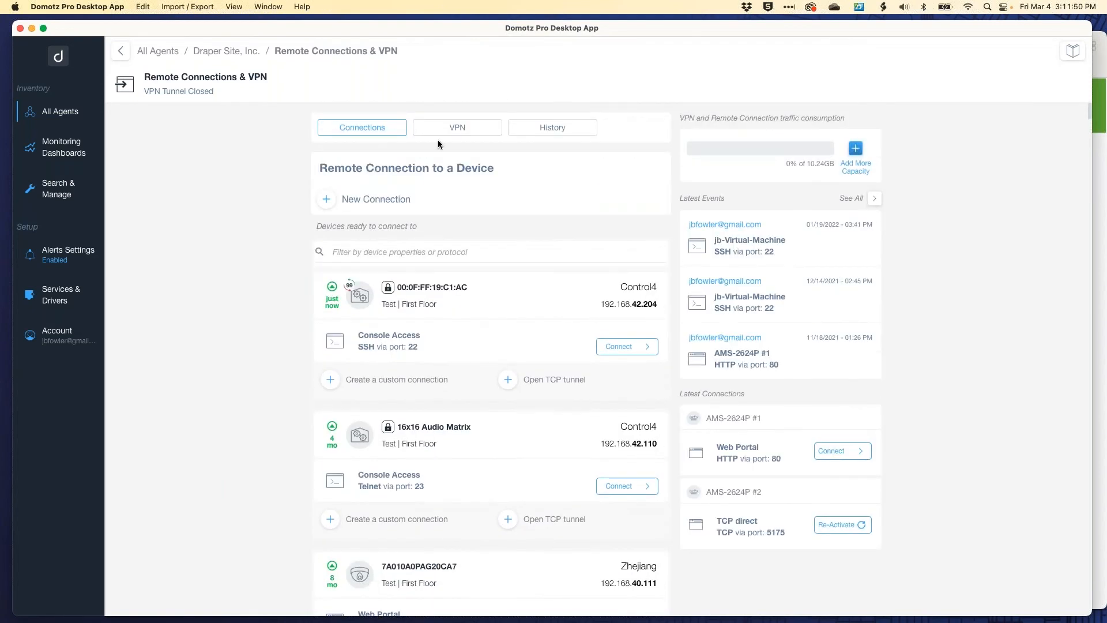
pyautogui.click(457, 129)
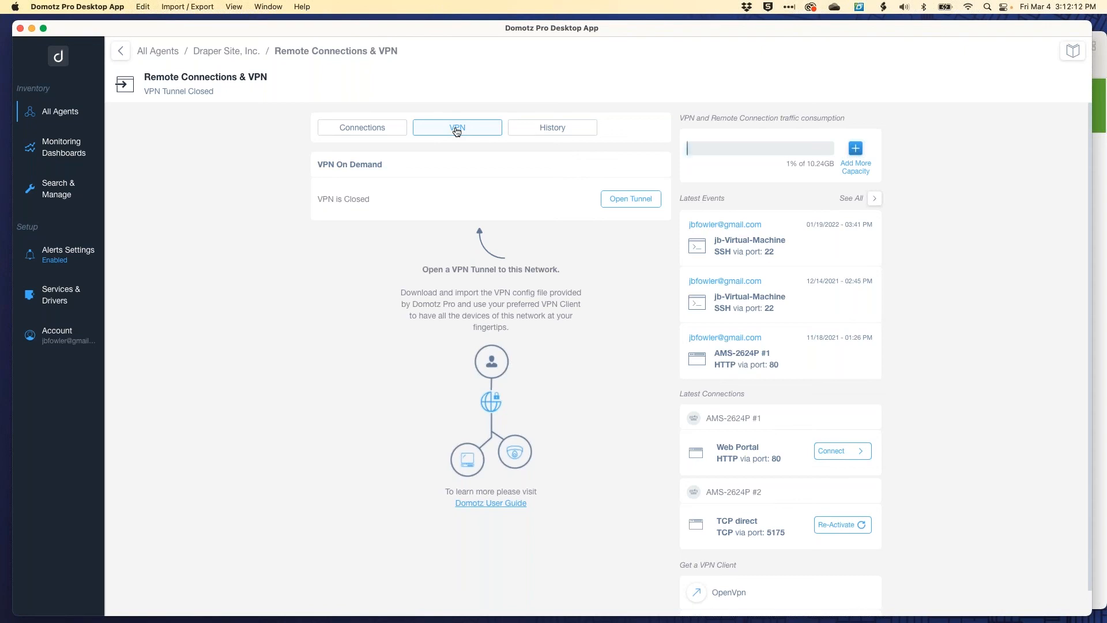
pyautogui.click(640, 199)
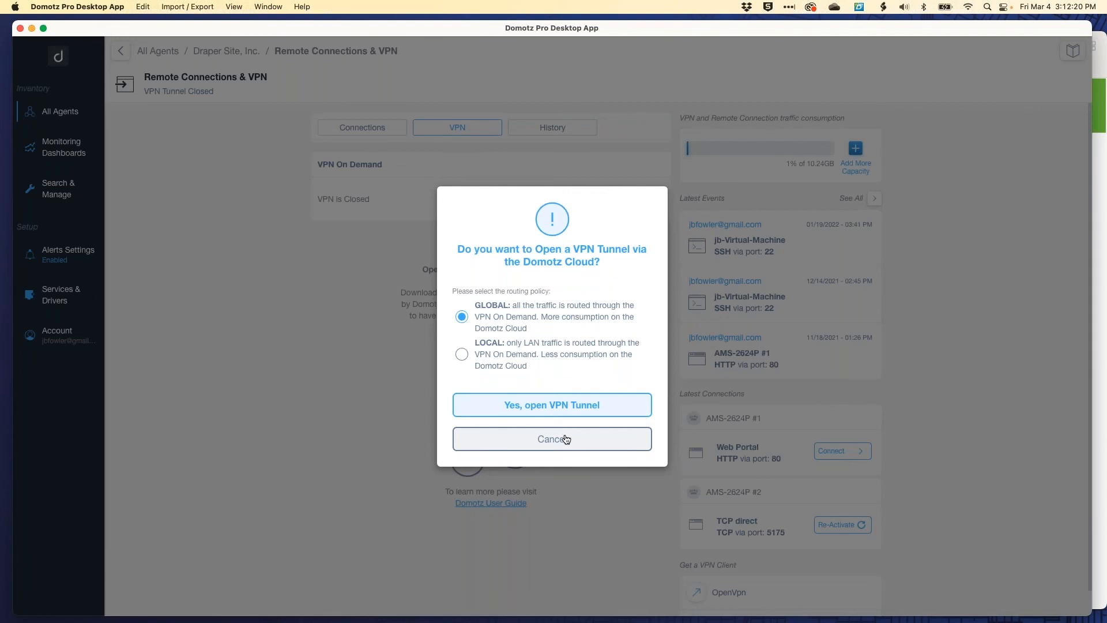
pyautogui.click(566, 440)
pyautogui.scroll(-1, 607, 460)
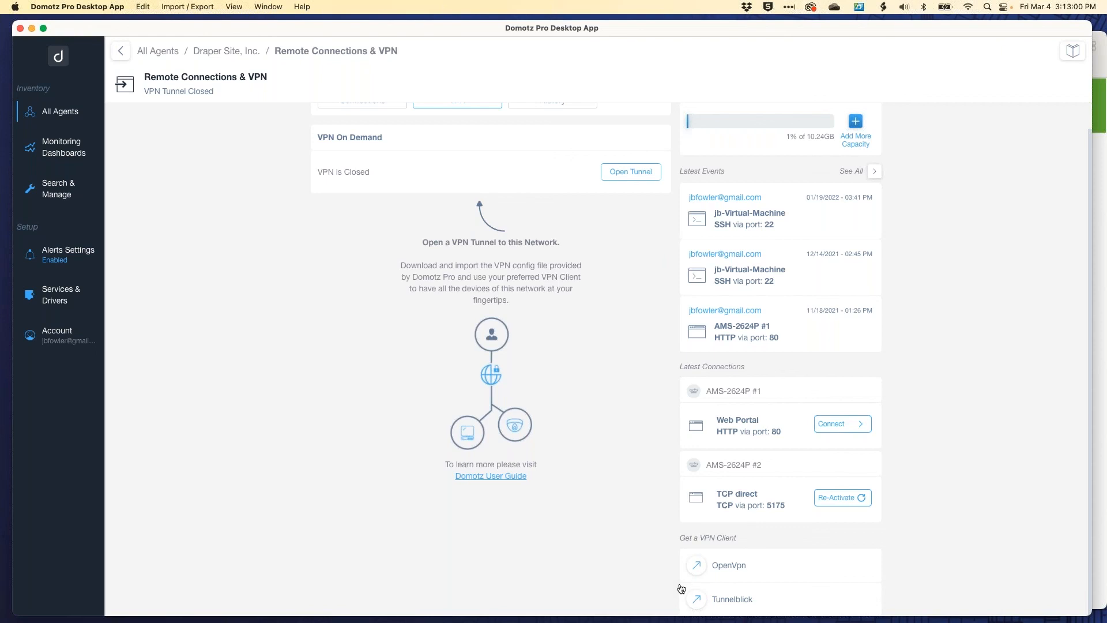
pyautogui.scroll(1, 297, 302)
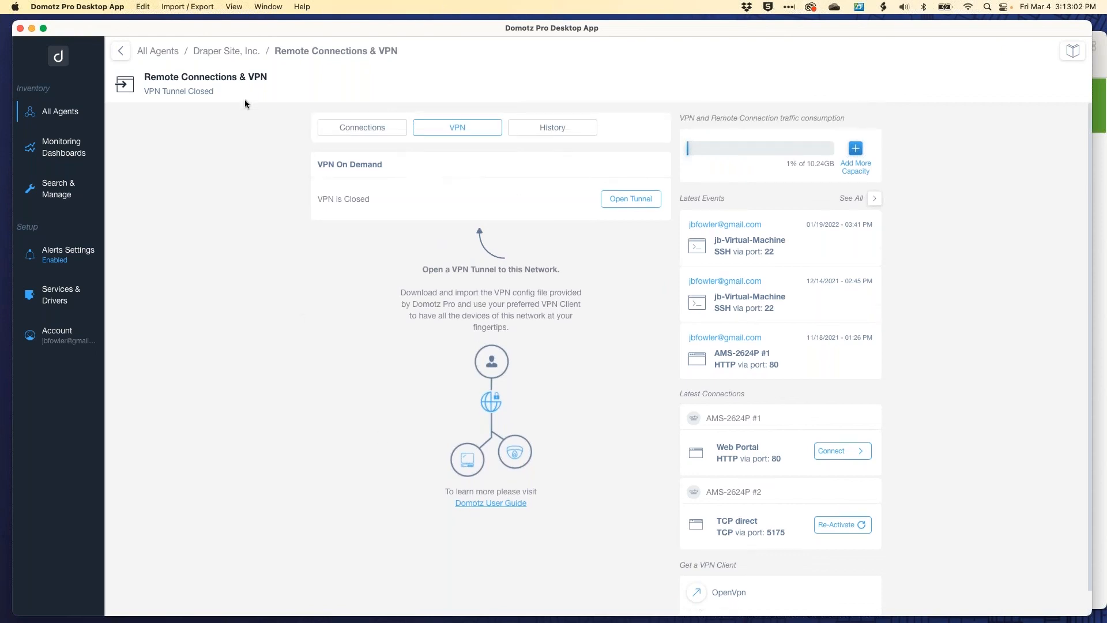
# View the Draper Site, Inc. network topology, and bring up the IoT Lab agent's network topology
pyautogui.click(247, 52)
pyautogui.click(410, 168)
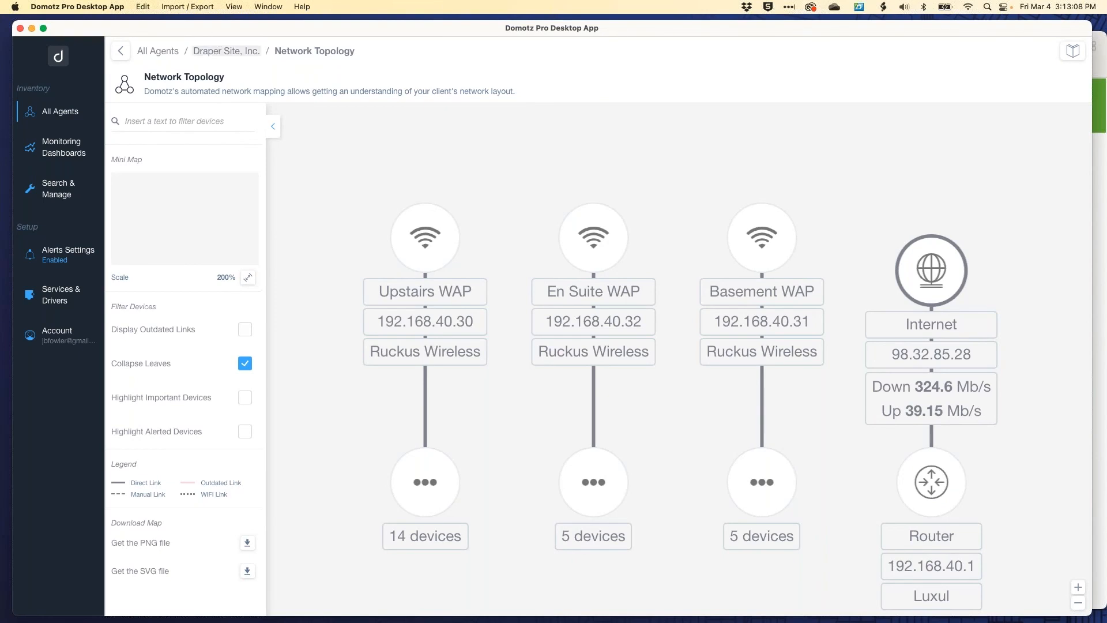
pyautogui.click(158, 50)
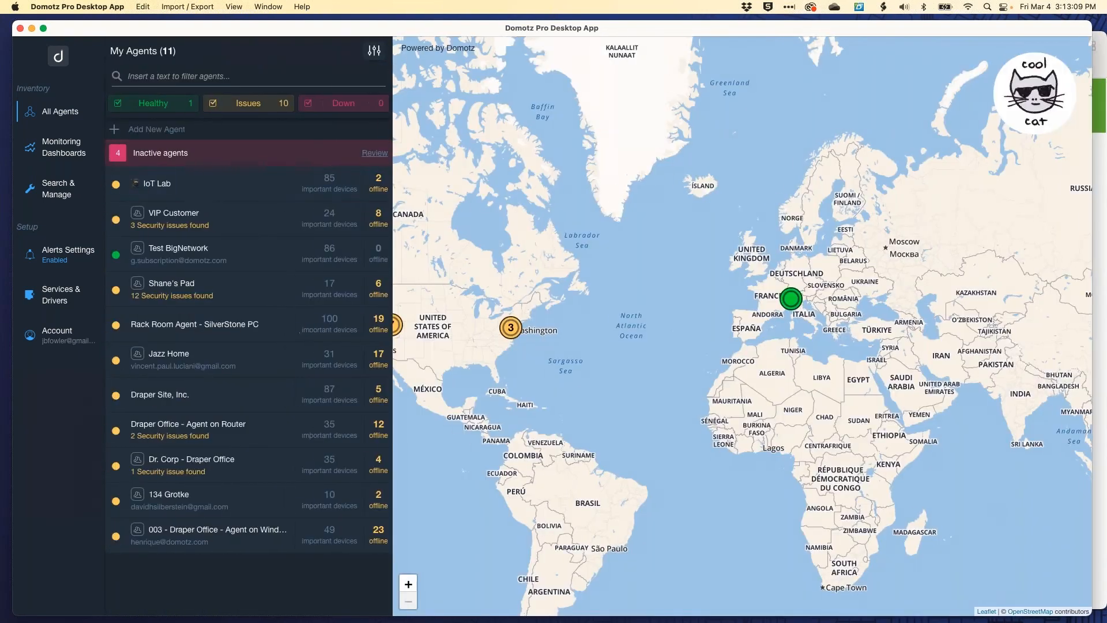
pyautogui.click(197, 189)
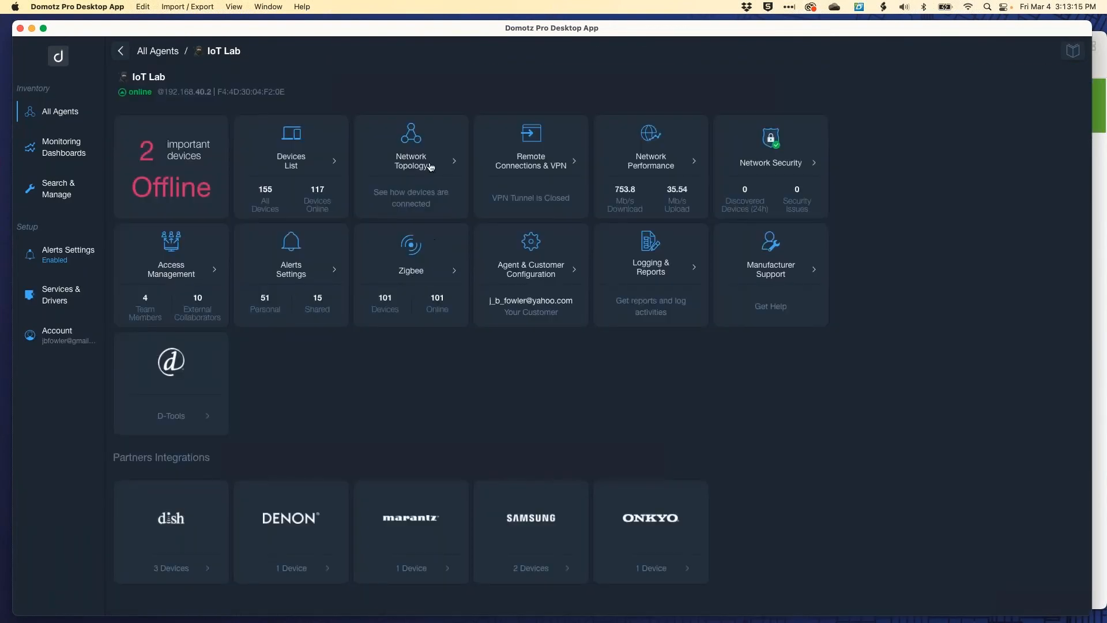
pyautogui.click(429, 167)
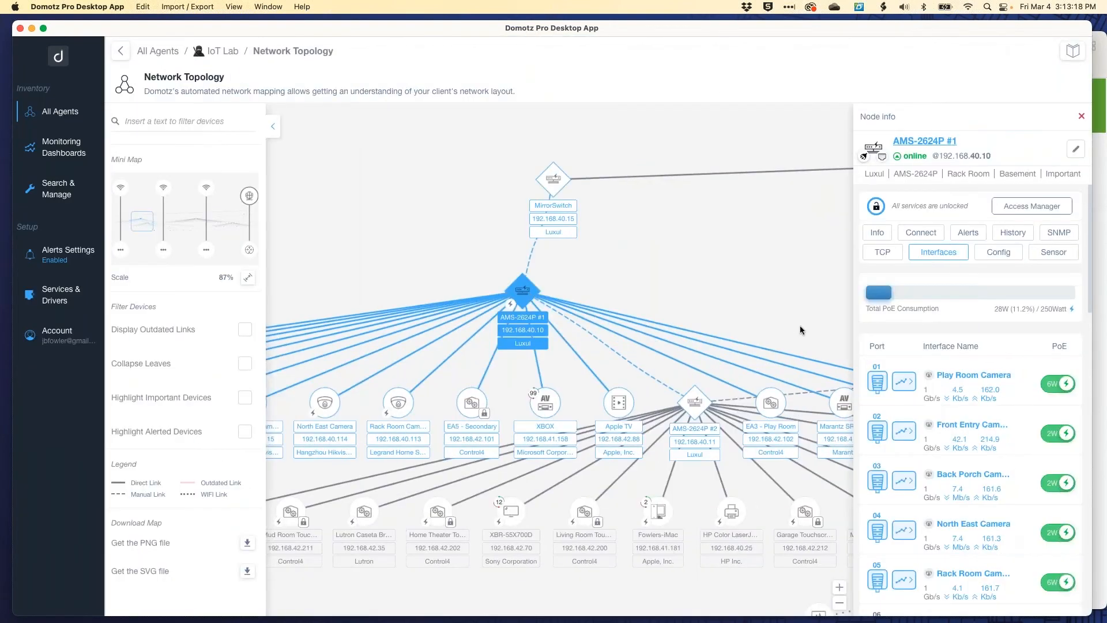
# Switch the PoE of the North East Camera on port 04 of AMS-2624P #1 off and back on
pyautogui.scroll(-3, 1035, 456)
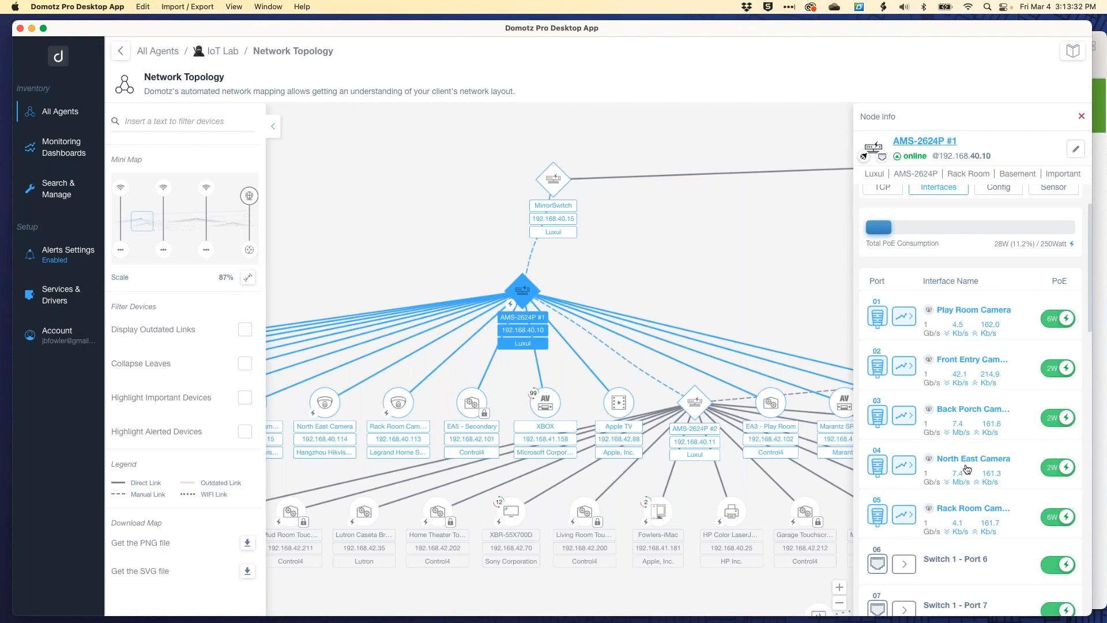
pyautogui.click(1059, 467)
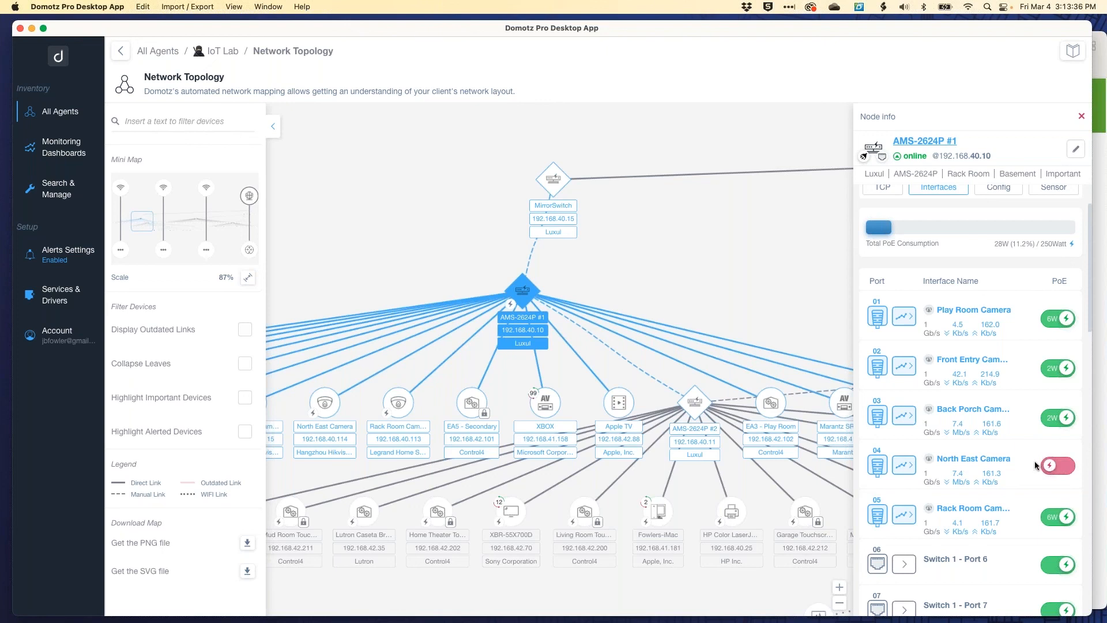
pyautogui.click(1051, 468)
# Filter the IoT Lab devices list by "middle" and show the outlets of PDU #1
pyautogui.click(228, 53)
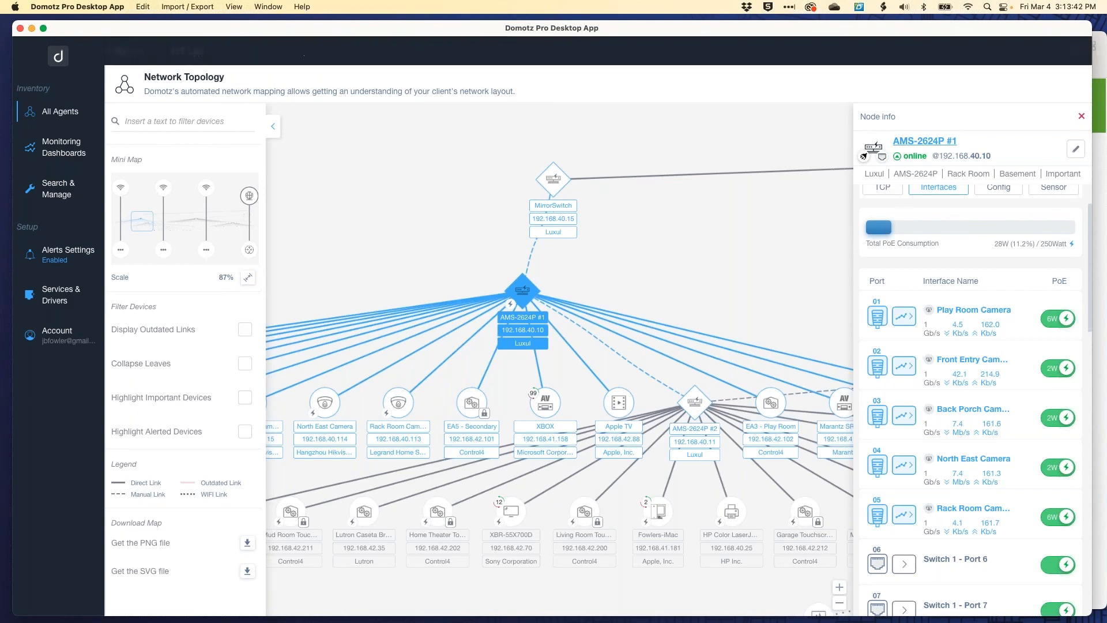
pyautogui.click(305, 169)
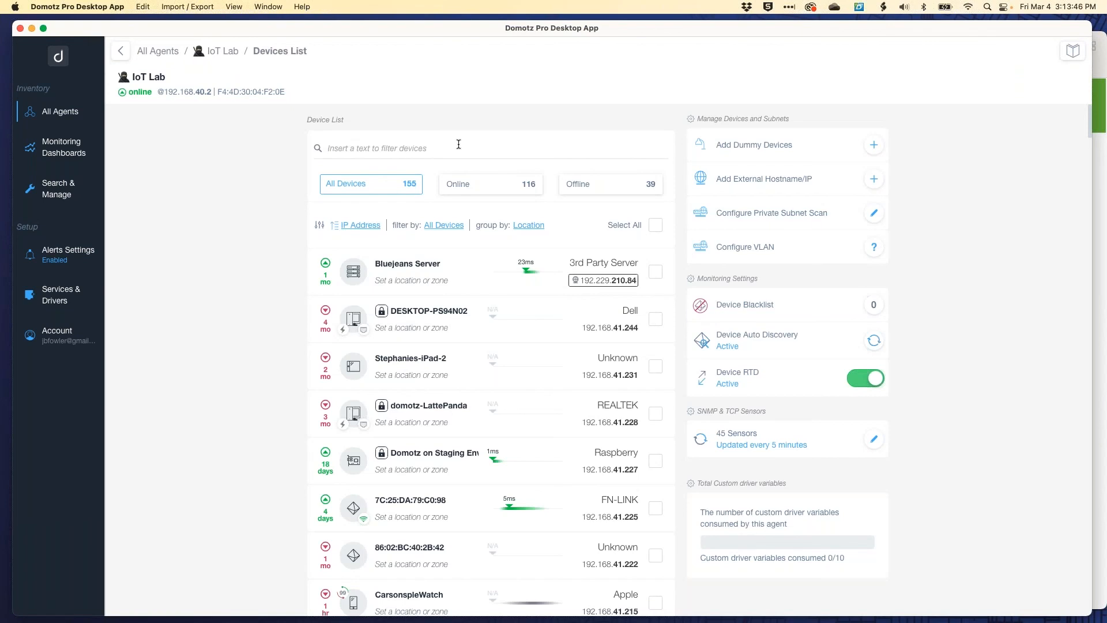
pyautogui.write('middle')
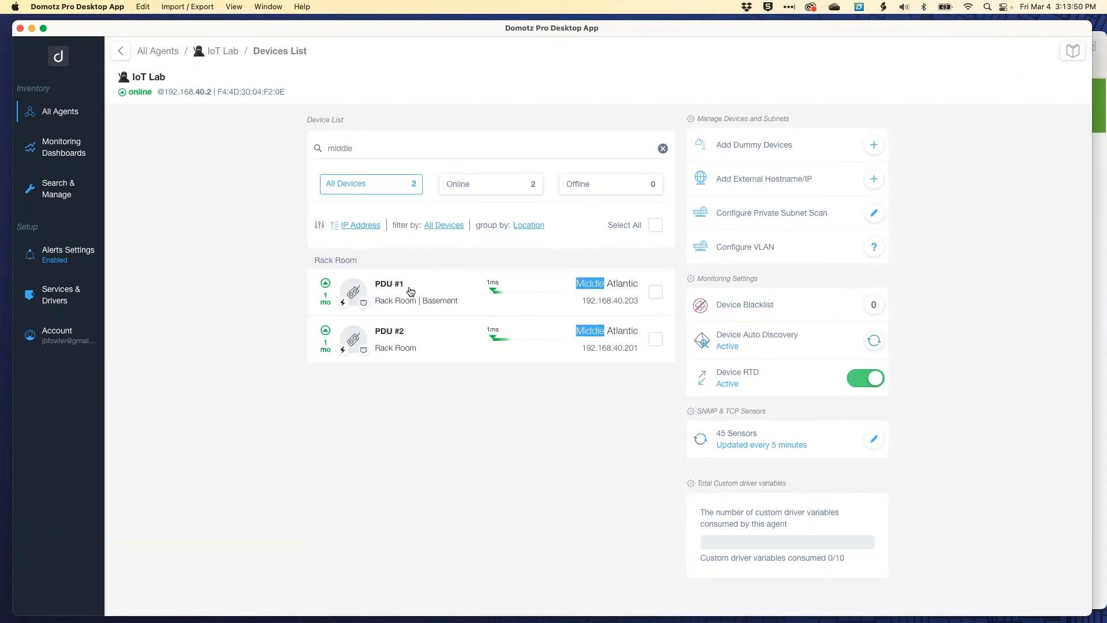
pyautogui.click(410, 291)
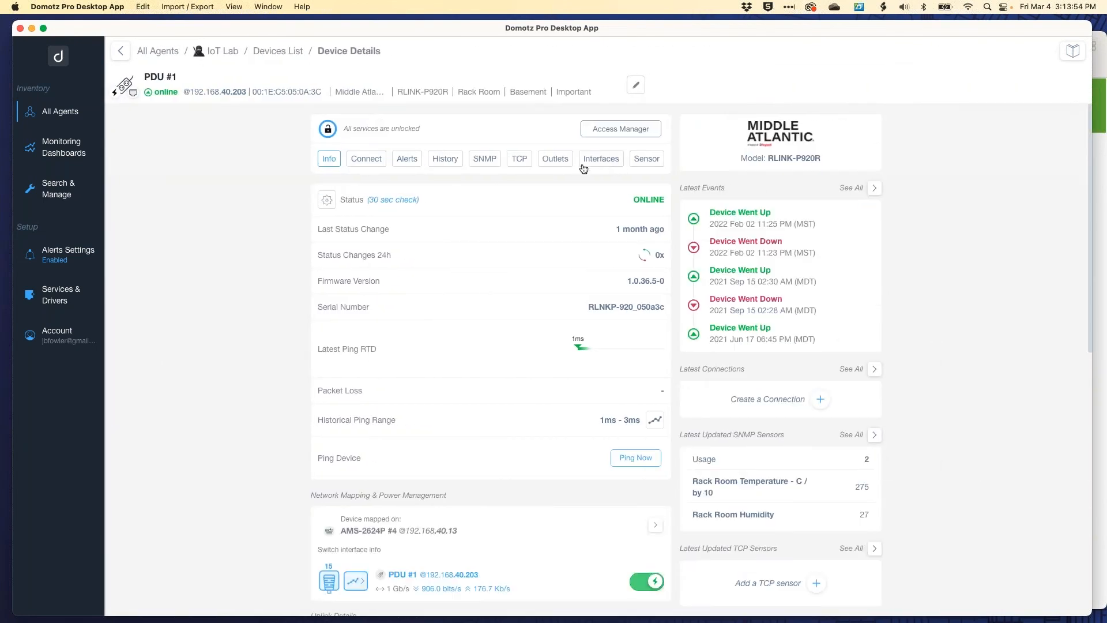
pyautogui.click(557, 164)
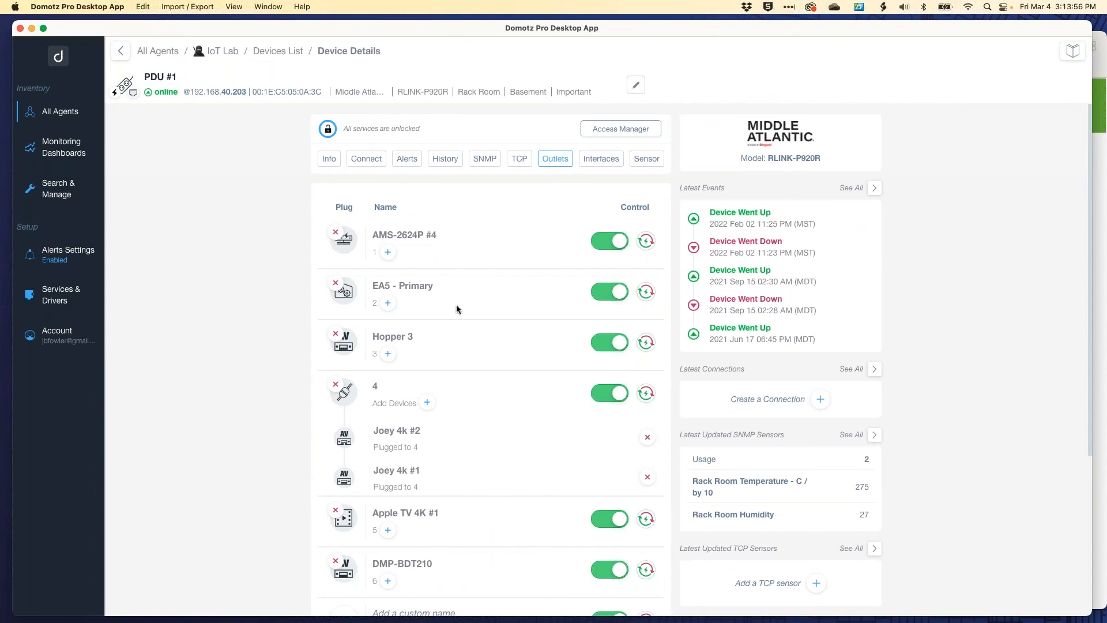